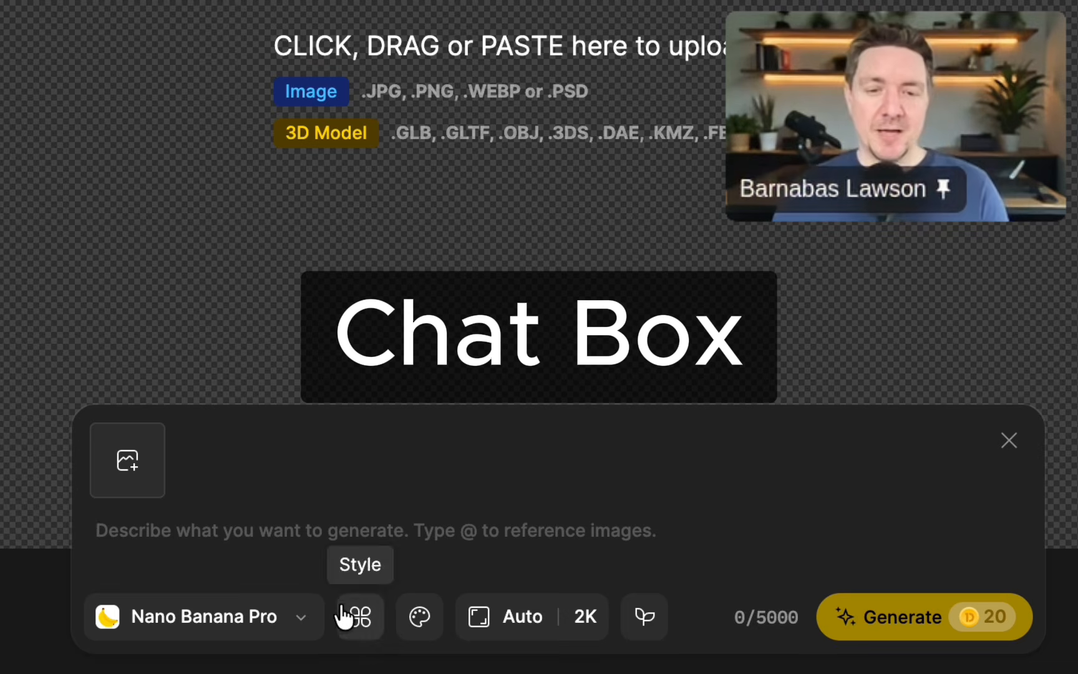
Choose the Nano Banana 2 model and enter the prompt "A pirate in a close up shot".
click(295, 619)
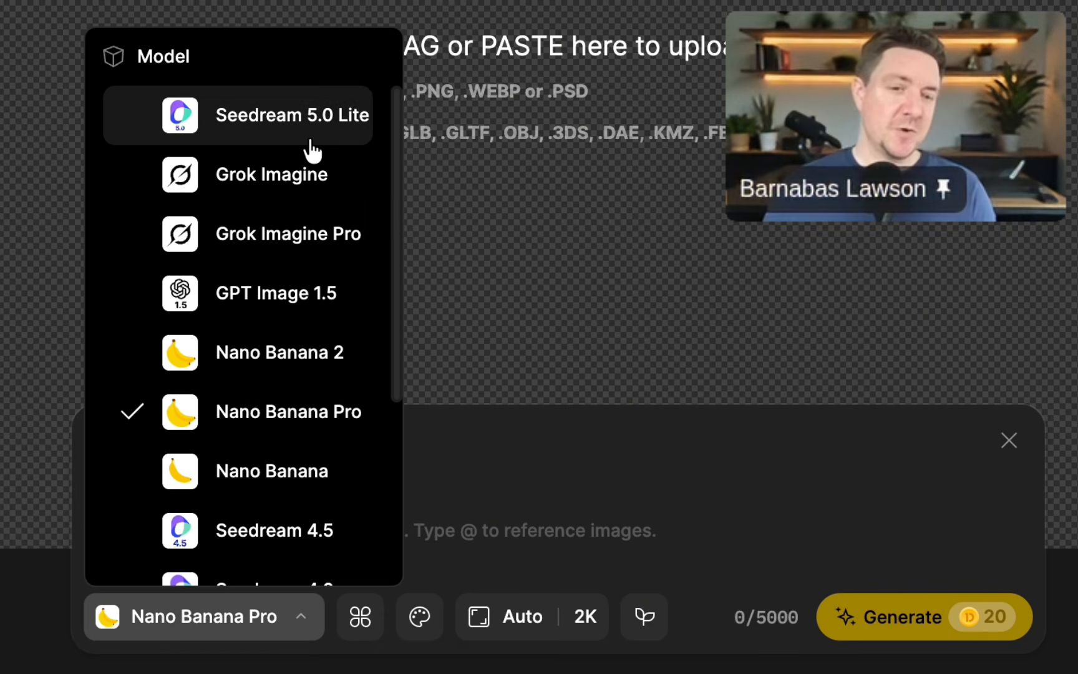
scroll(325, 445, down, 5)
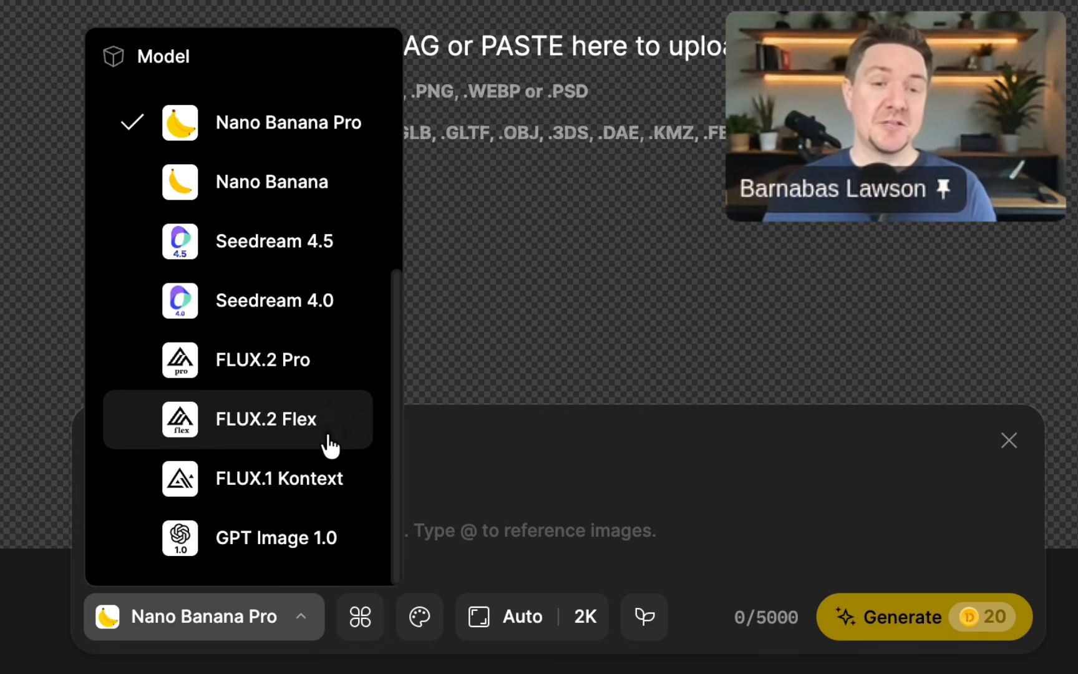
scroll(324, 448, up, 4)
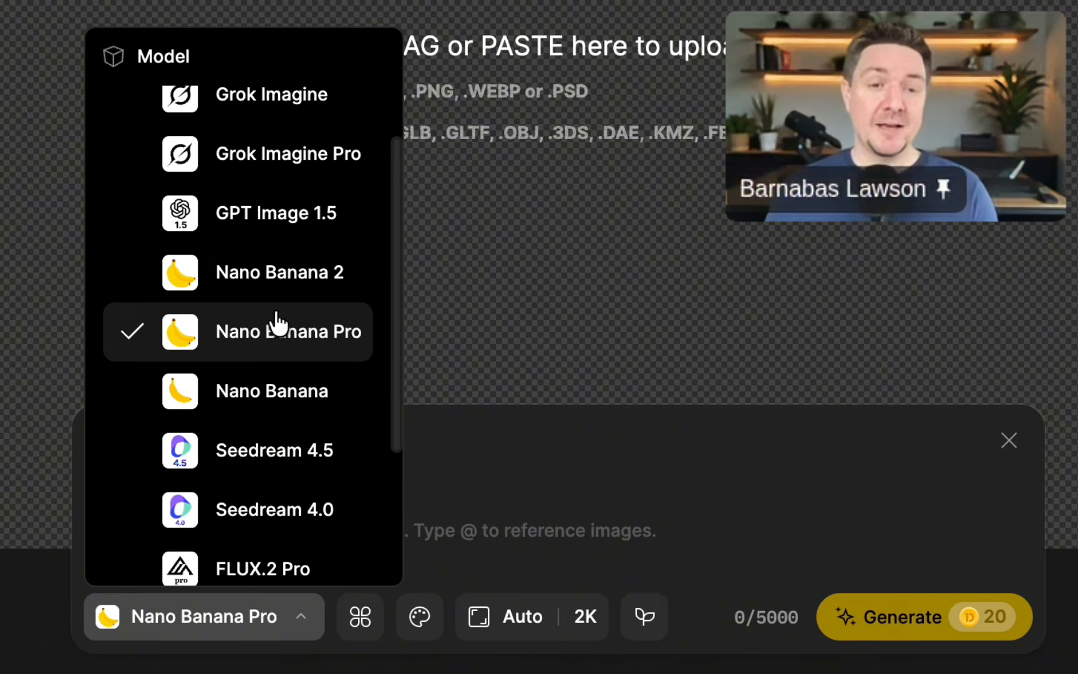
click(299, 286)
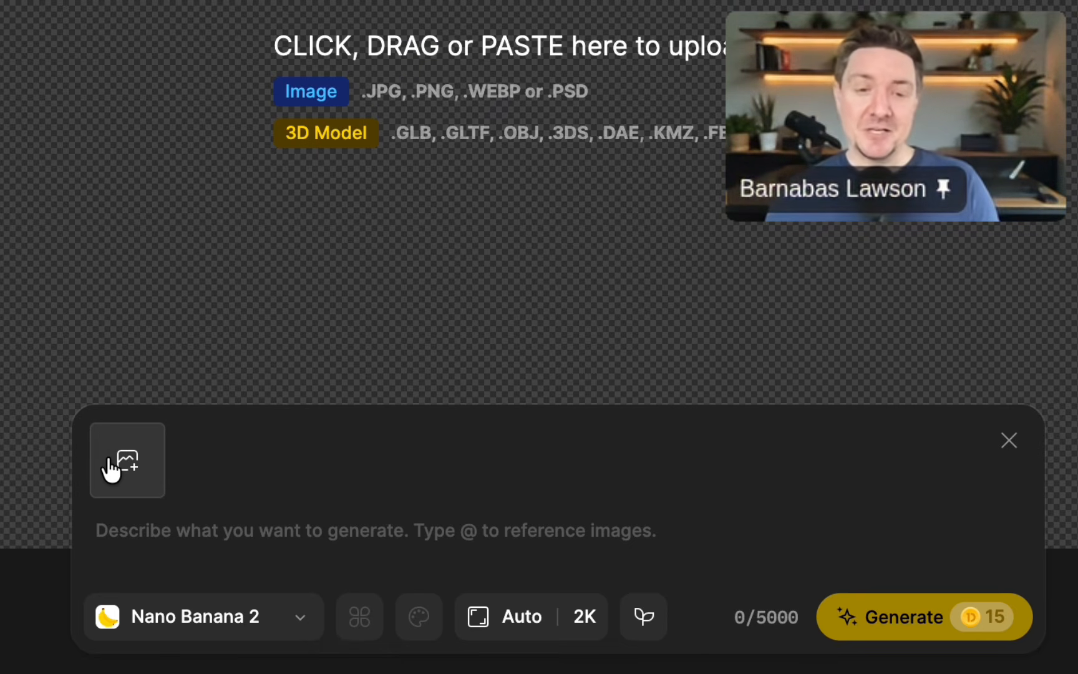
click(269, 553)
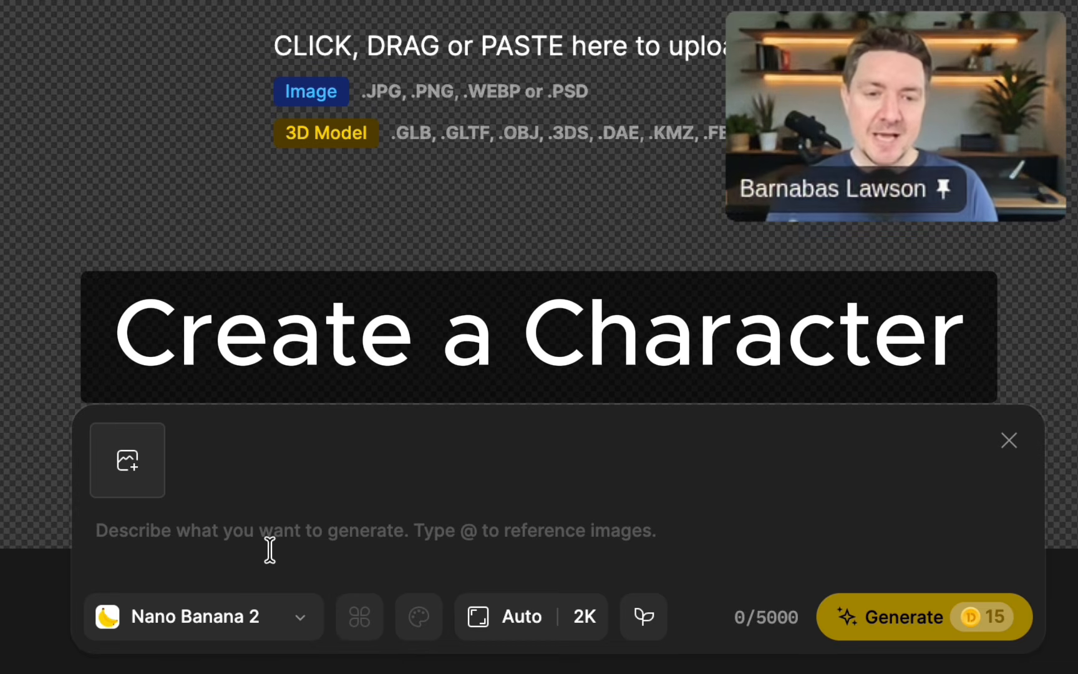
text(A pirate in a close up shot)
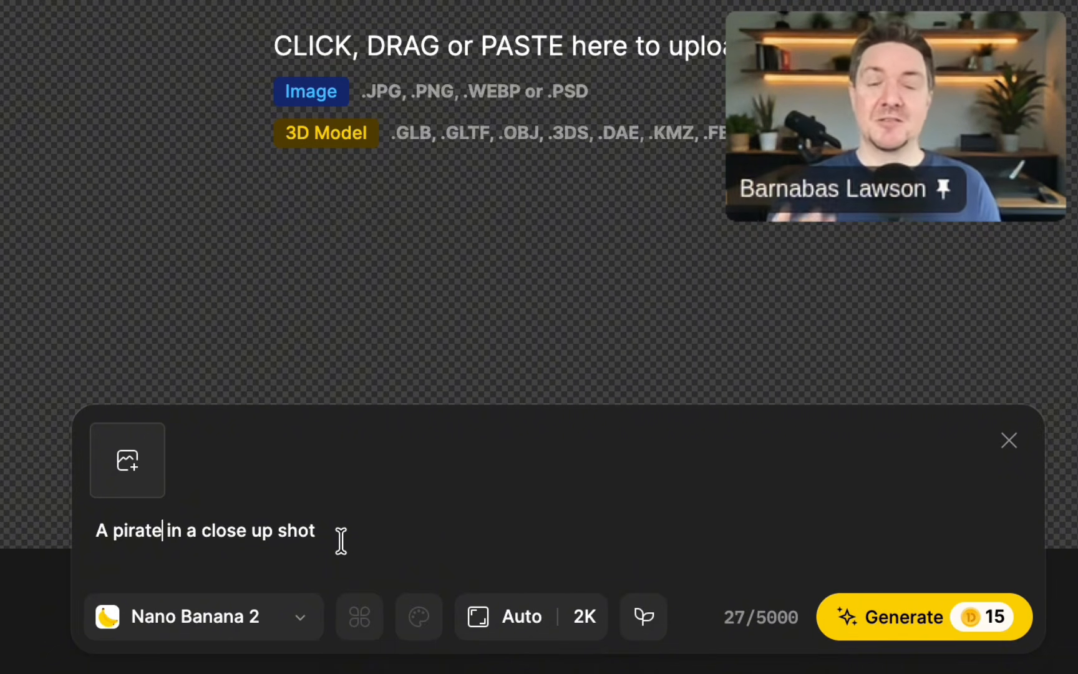
Set the aspect ratio to 16:9 and the image quality to 4K, and generate the pirate image.
click(479, 629)
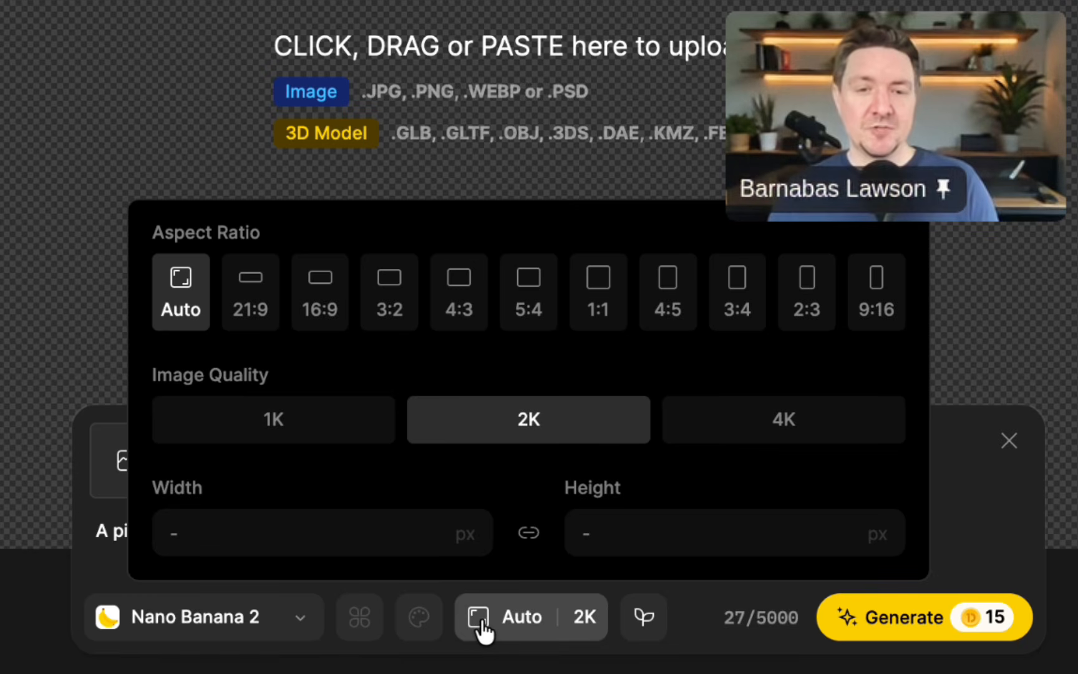
click(333, 288)
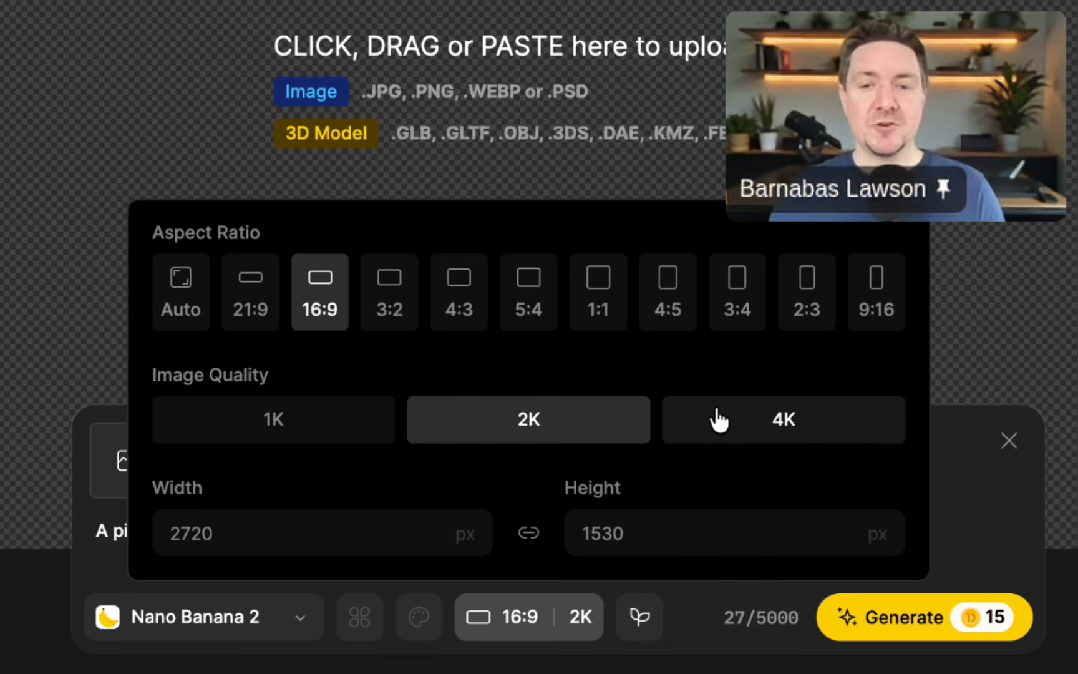
click(757, 429)
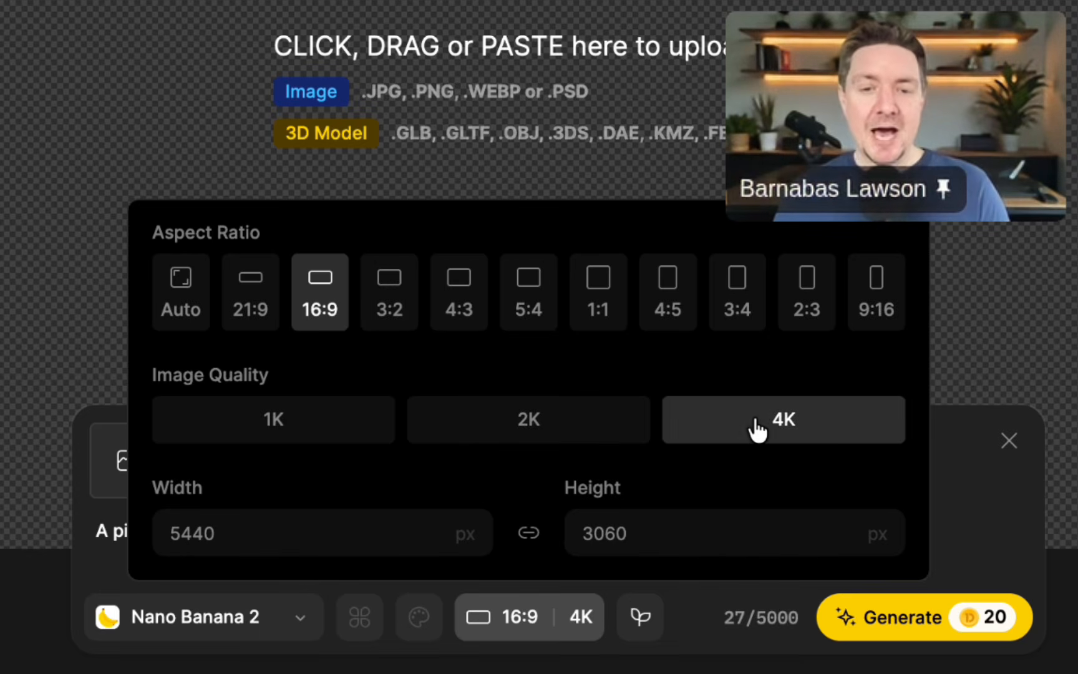
click(880, 619)
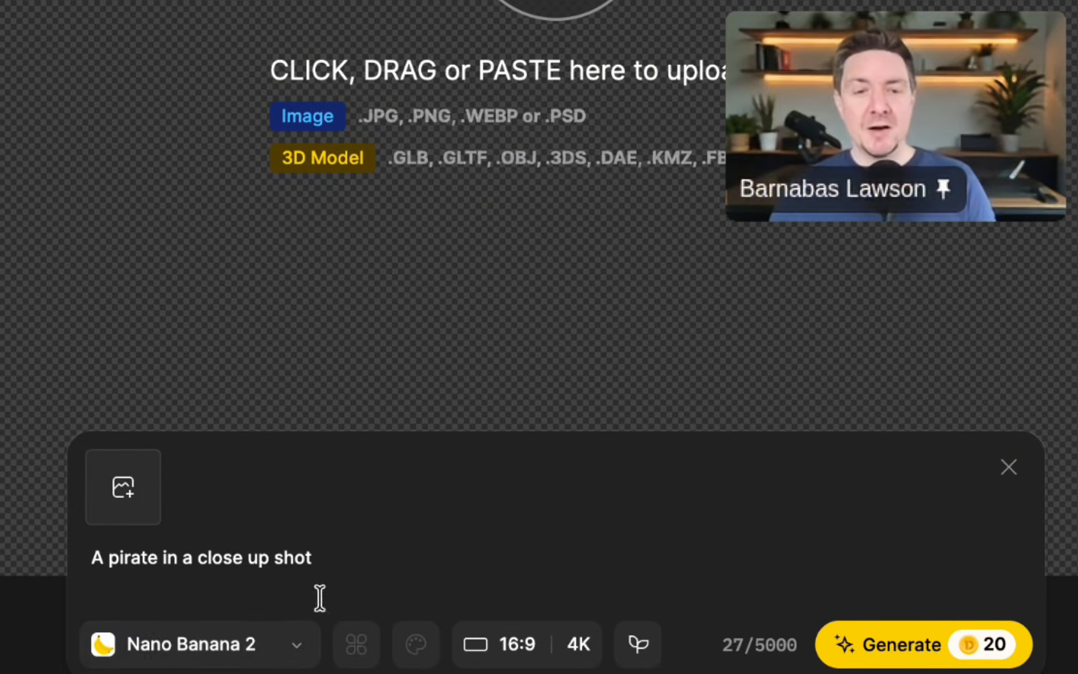
Generate the same pirate prompt with GPT Image 1.5 at a 3:2 aspect ratio and High quality.
click(282, 642)
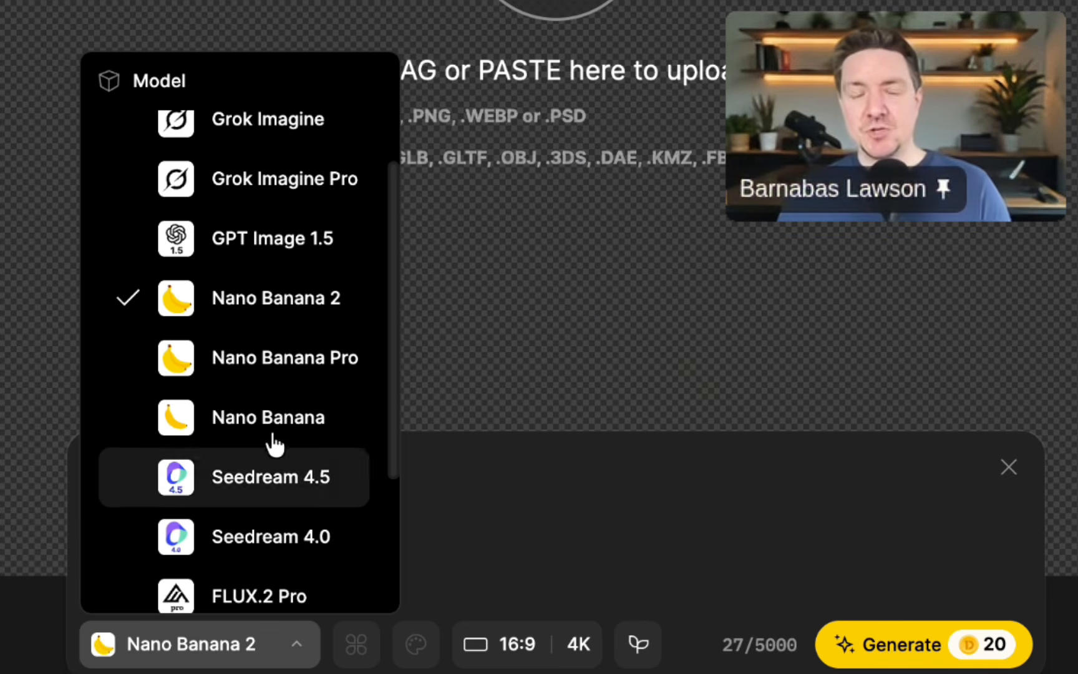
click(259, 244)
click(489, 646)
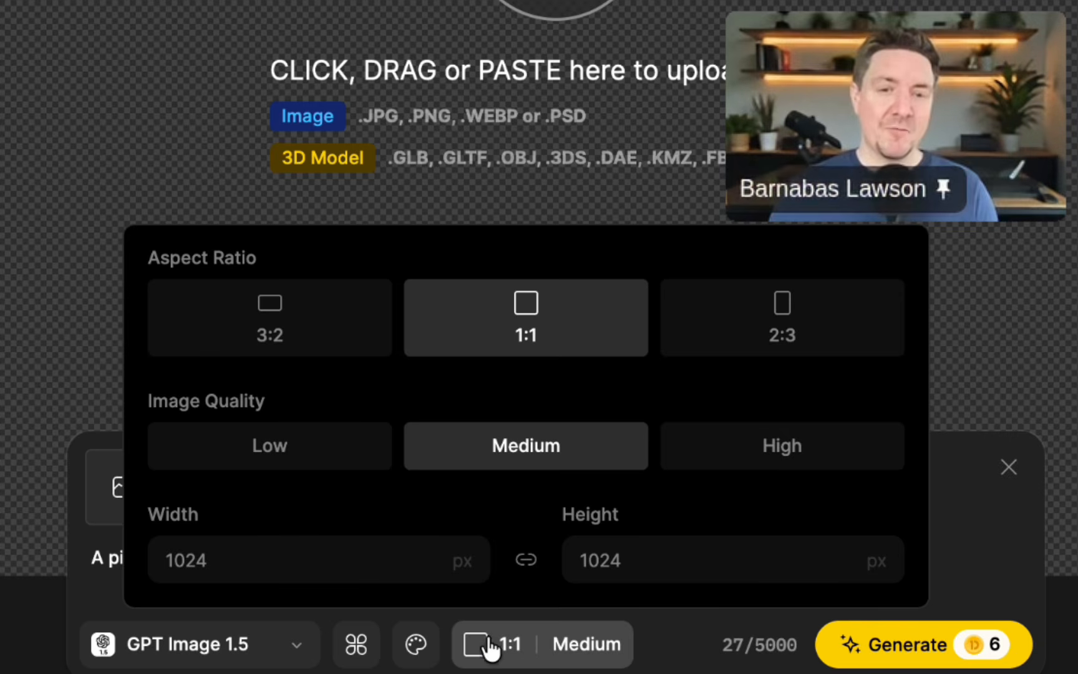
click(258, 320)
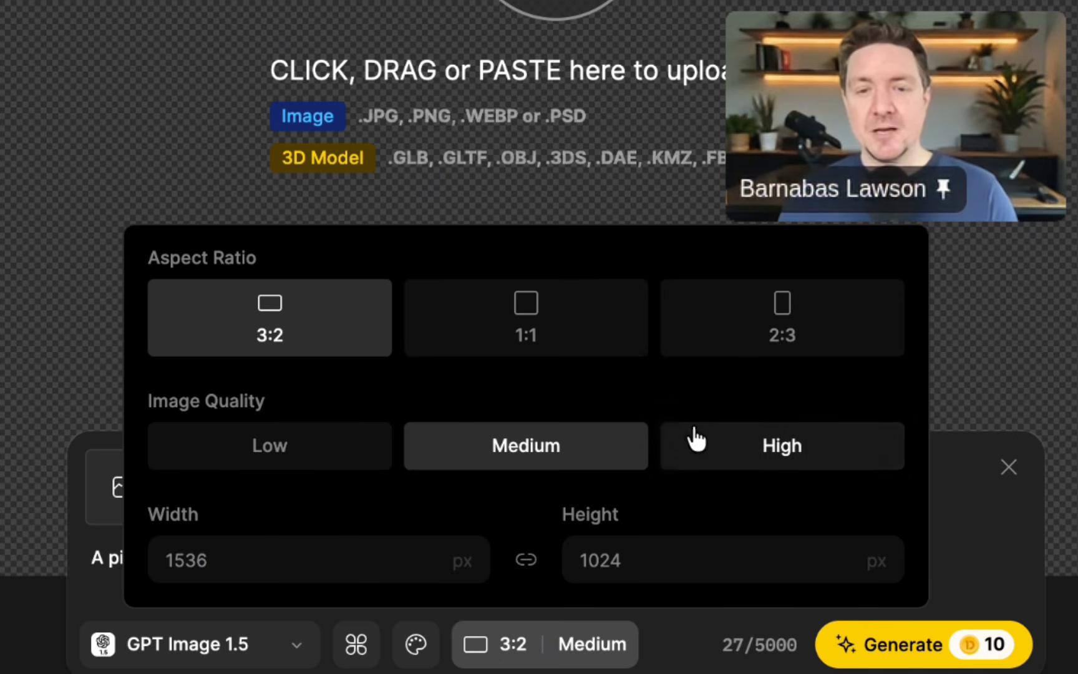
click(695, 439)
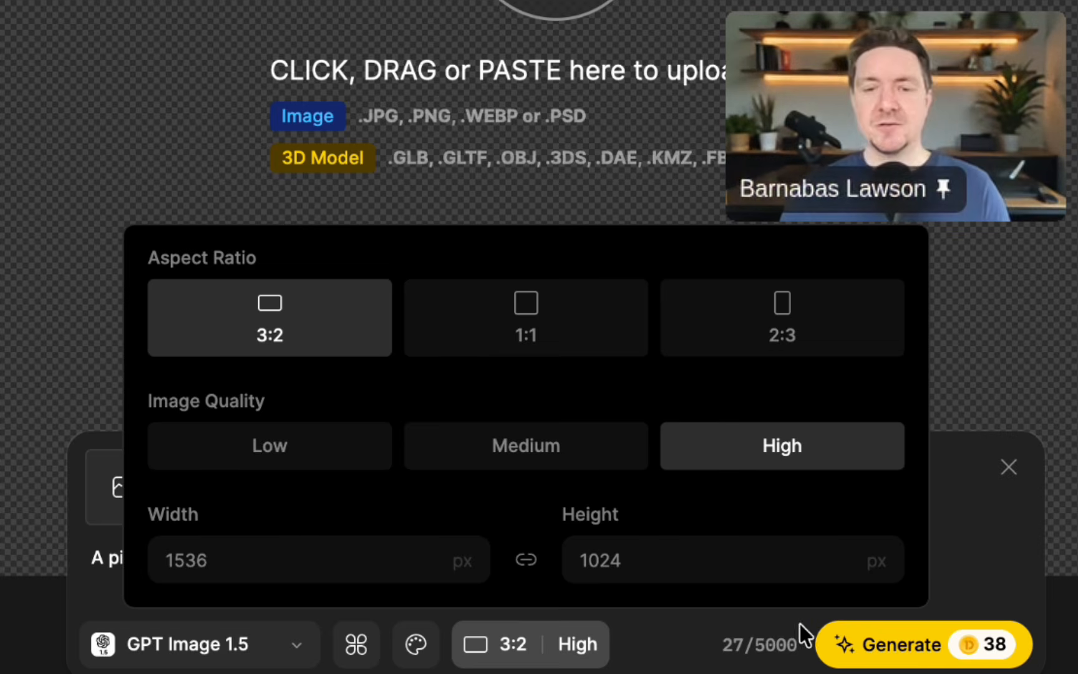
click(868, 647)
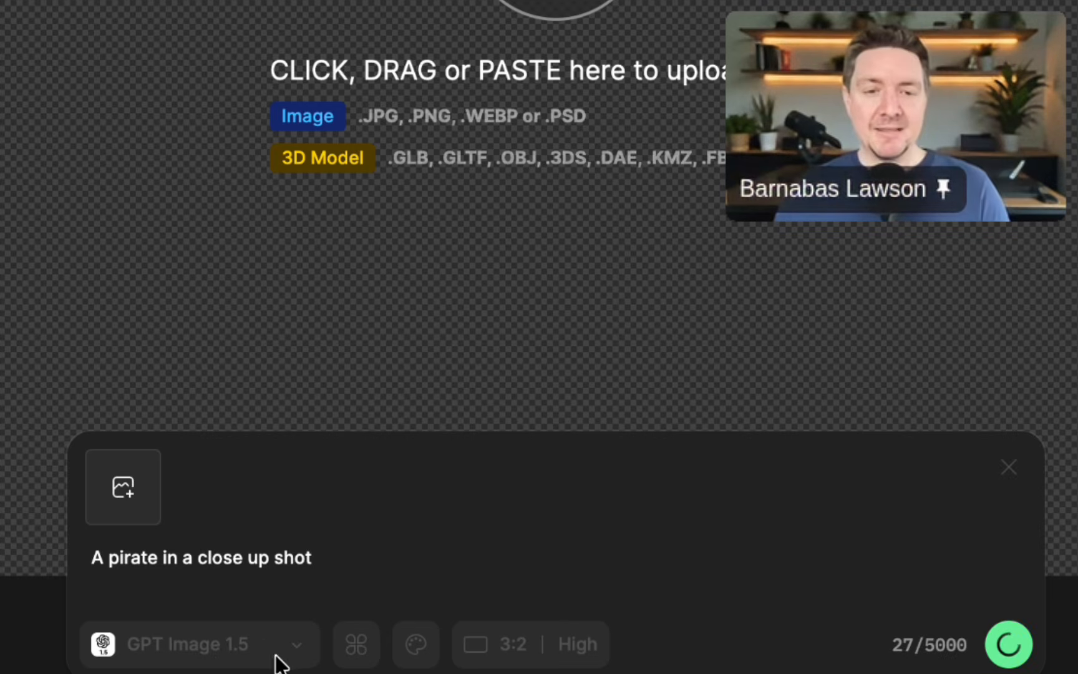
Generate the same pirate prompt with Grok Imagine Pro at a 16:9 aspect ratio and 2K quality.
click(268, 652)
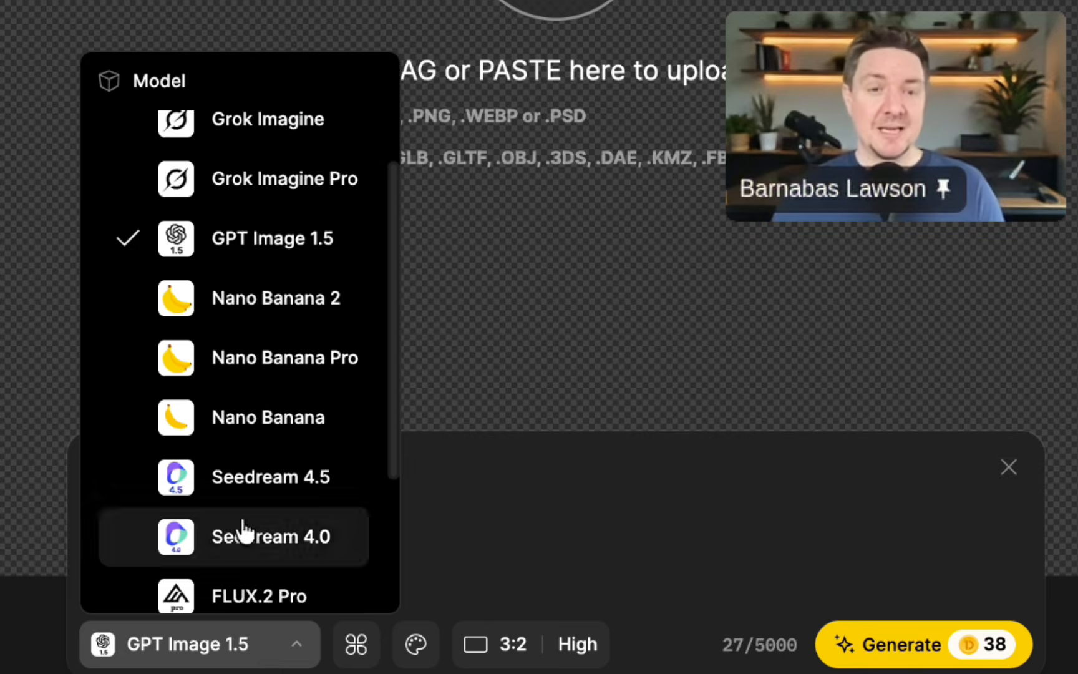
scroll(304, 164, up, 1)
scroll(304, 166, up, 1)
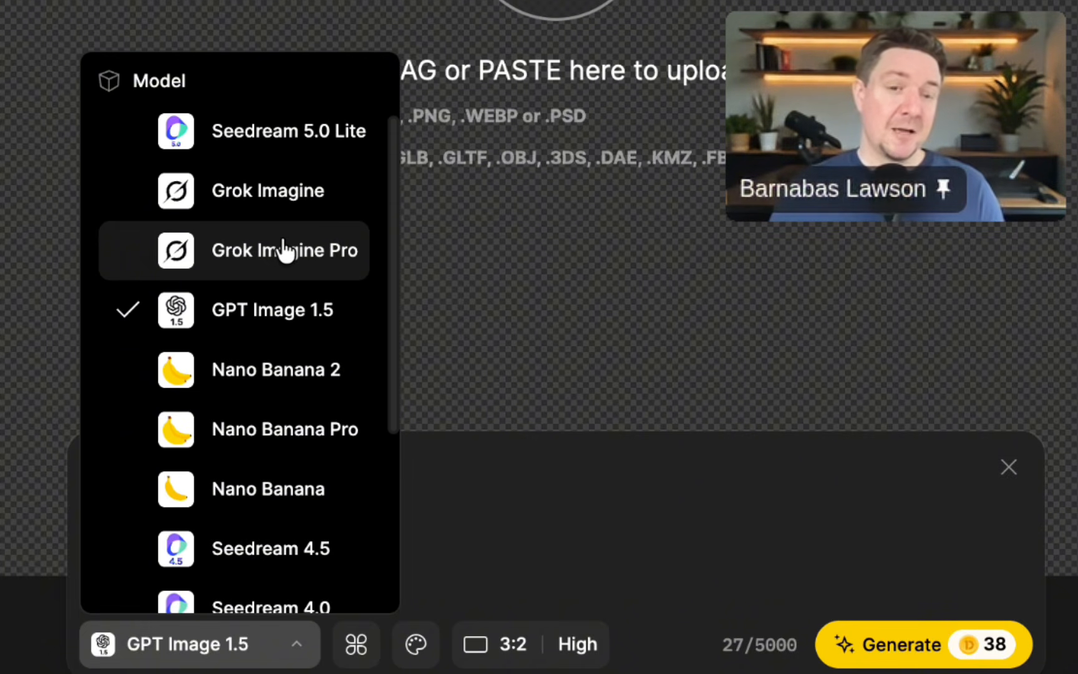
click(287, 211)
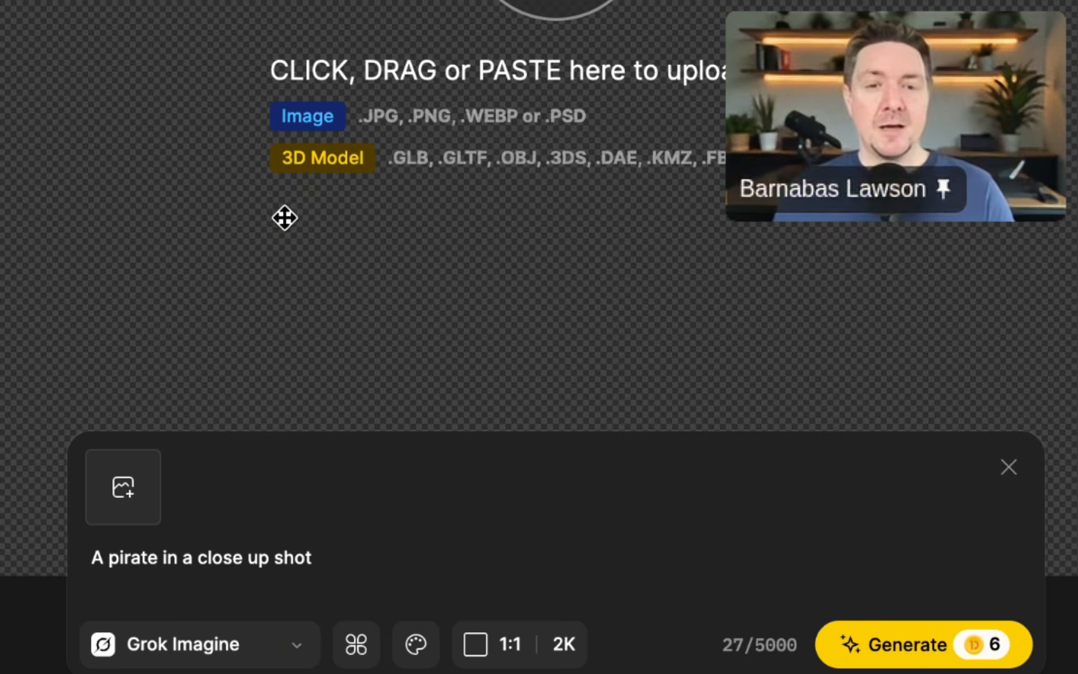
click(293, 651)
click(303, 249)
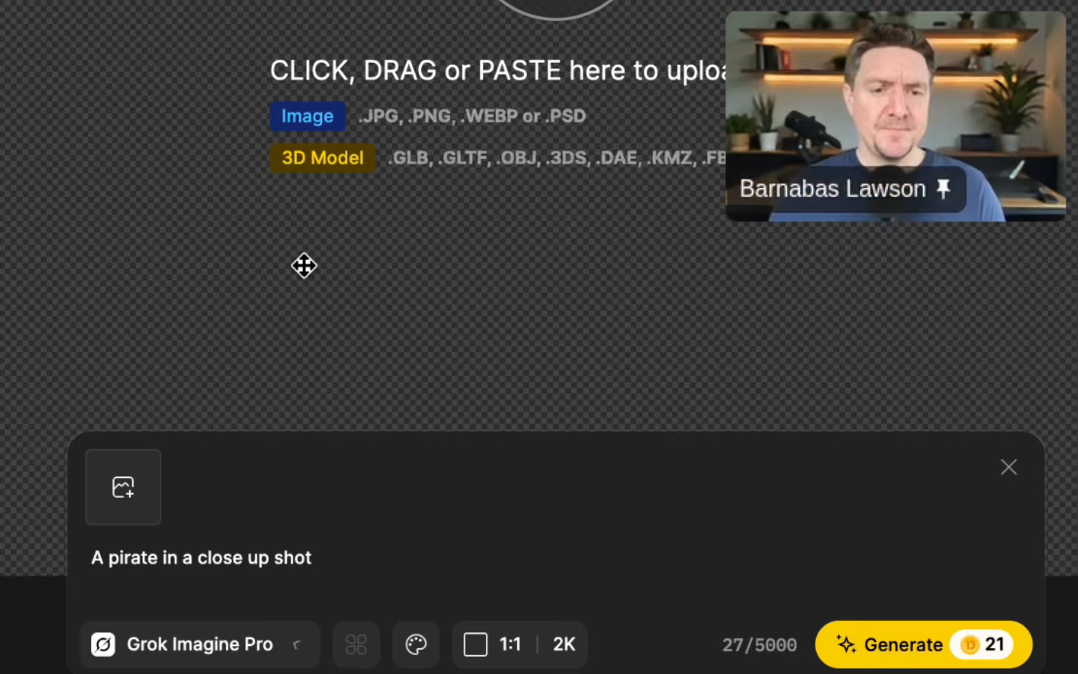
click(506, 649)
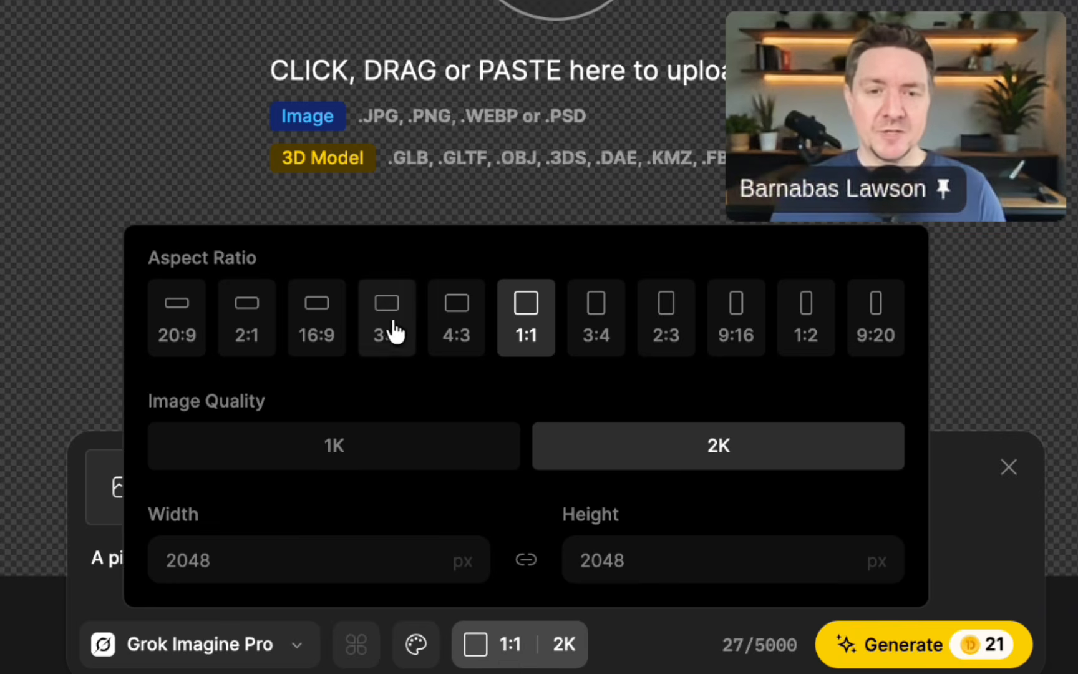
click(246, 317)
click(315, 317)
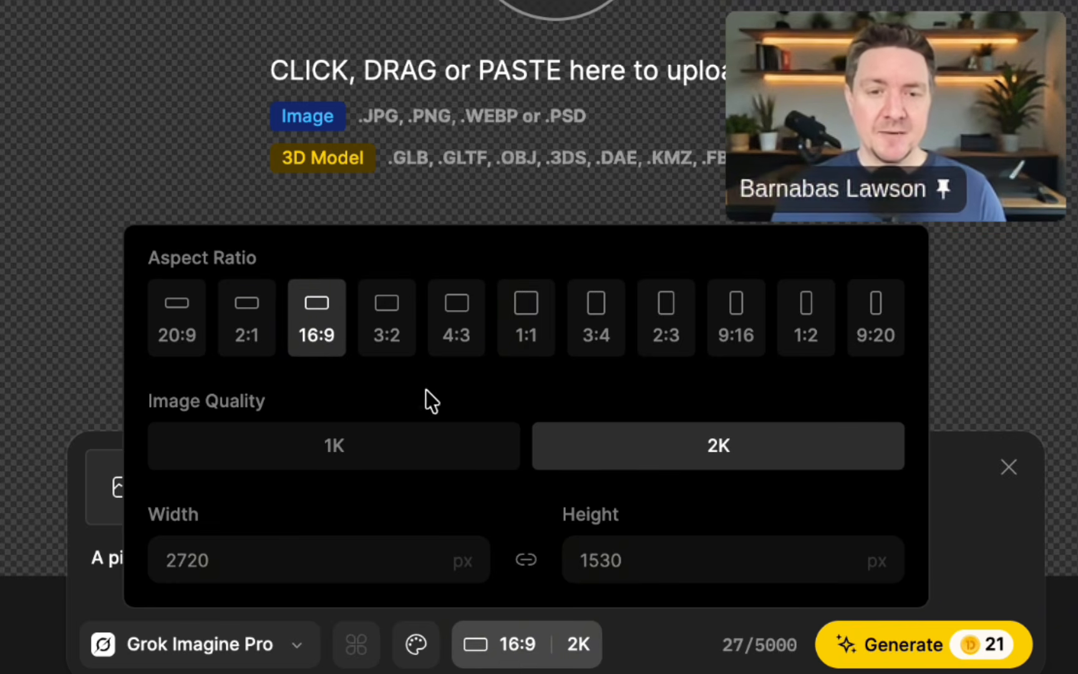
click(946, 660)
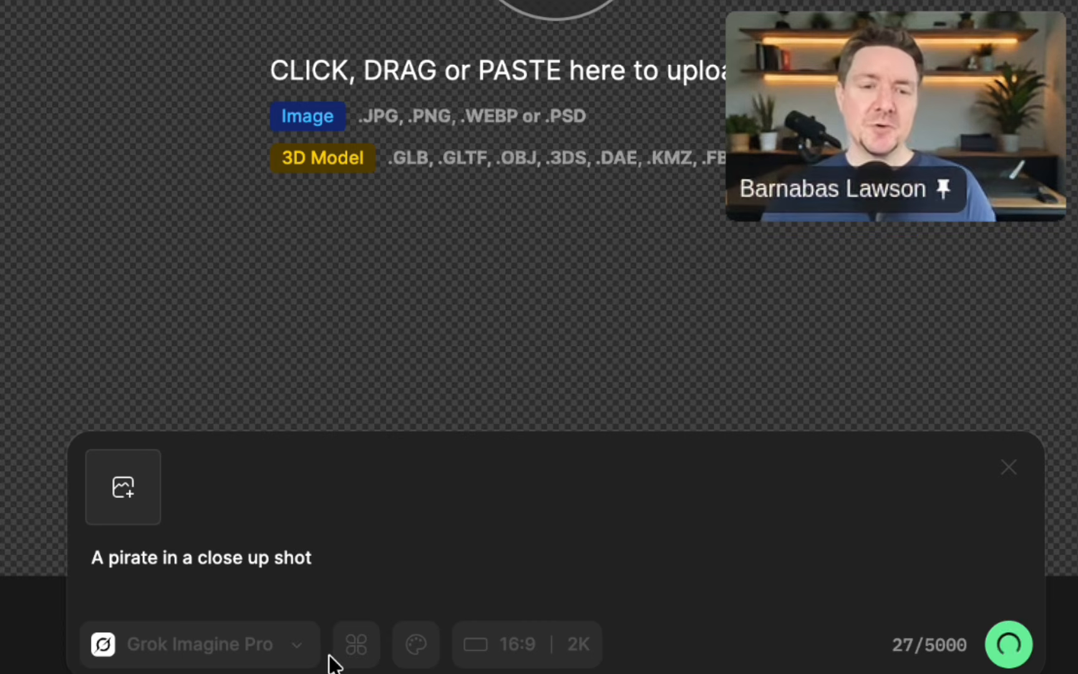
Generate the same pirate prompt with Seedream 5.0 Lite at a 16:9 aspect ratio and 3K quality.
click(251, 649)
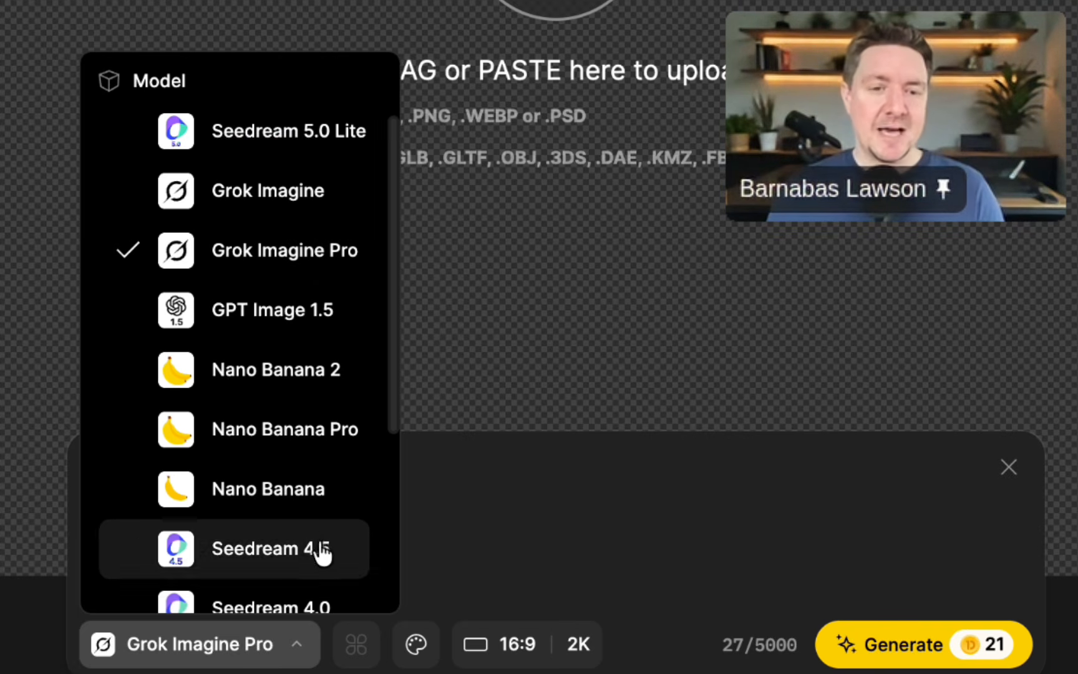
click(331, 153)
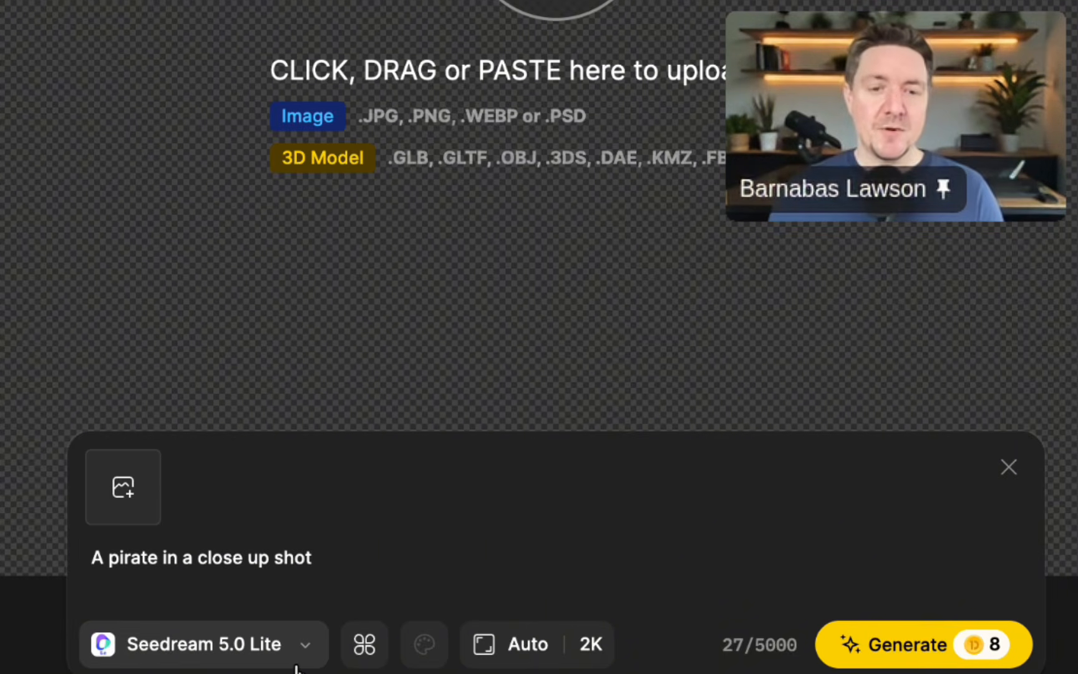
click(540, 659)
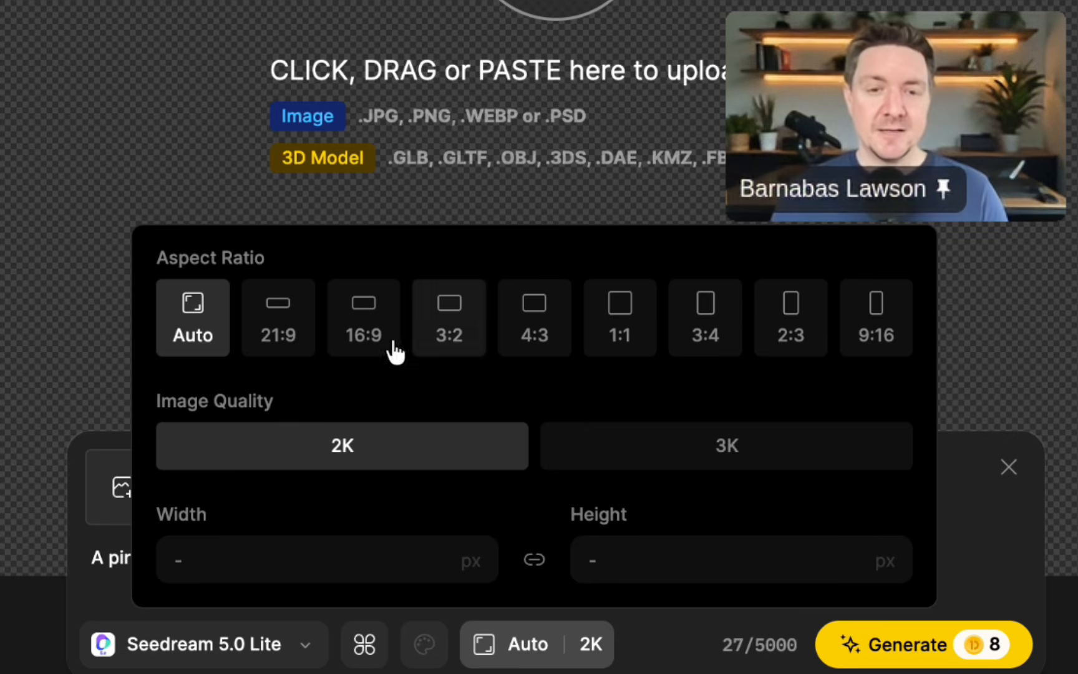
click(340, 310)
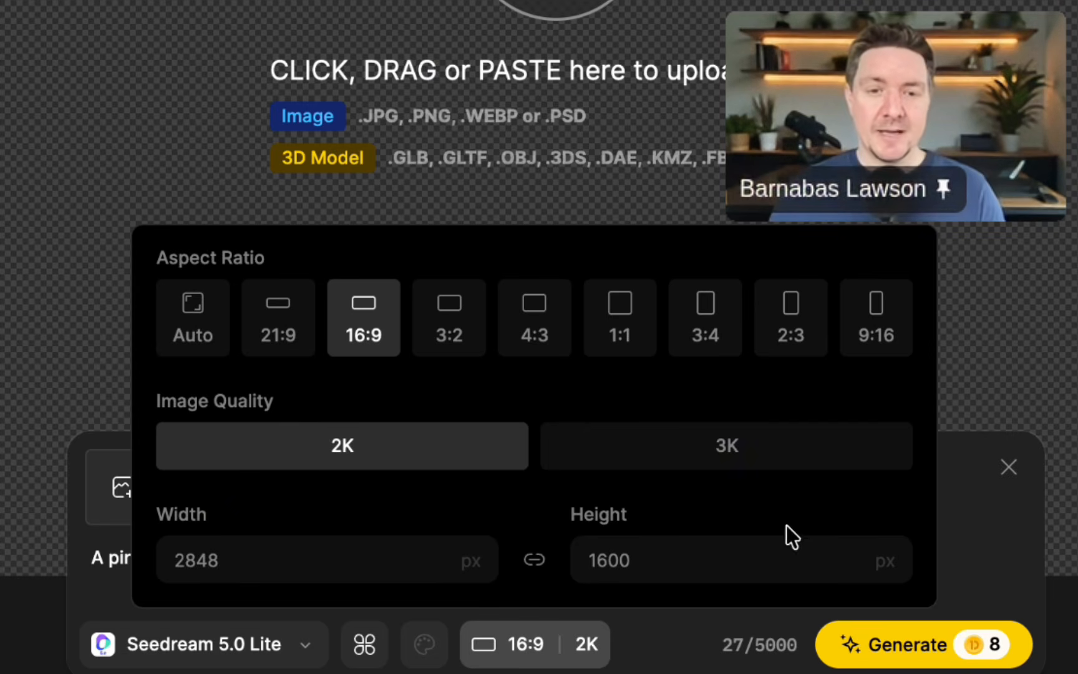
click(726, 448)
click(914, 652)
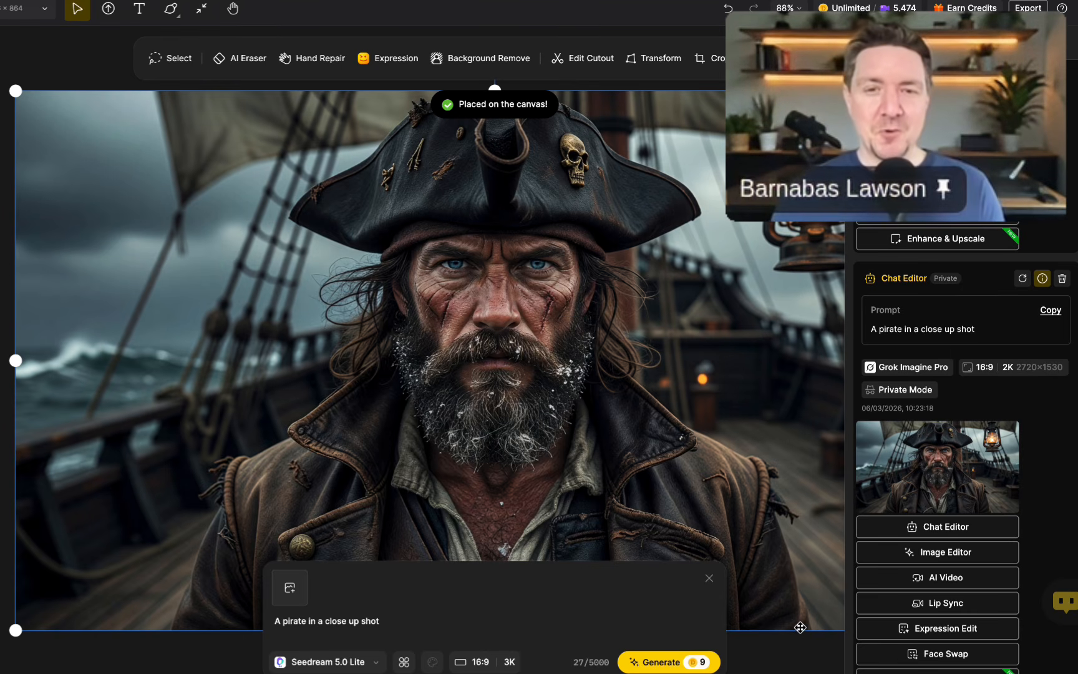
Examine and compare the pirate images generated by the different models.
scroll(800, 628, right, 1)
scroll(800, 628, down, 1)
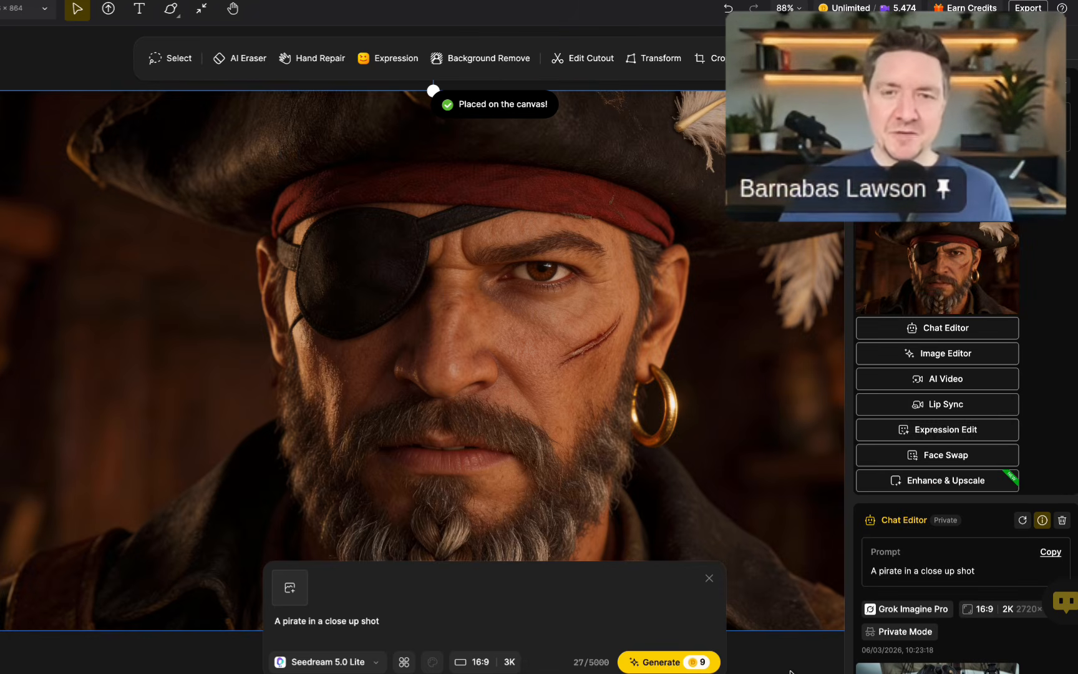
mouse_move(991, 273)
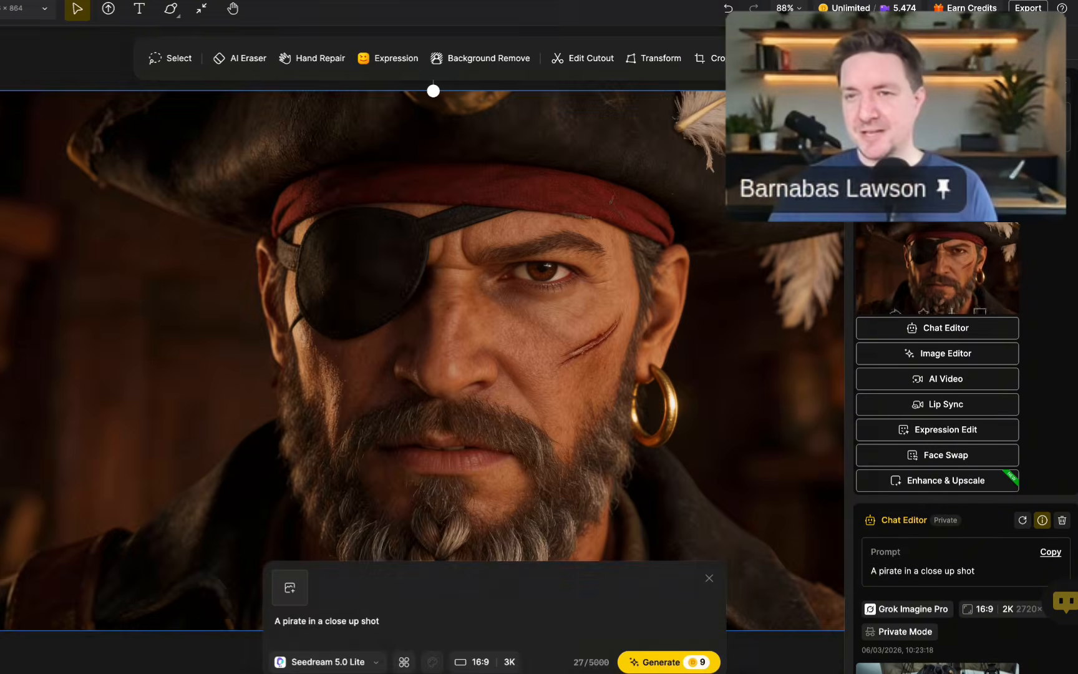
scroll(938, 490, down, 3)
mouse_move(938, 490)
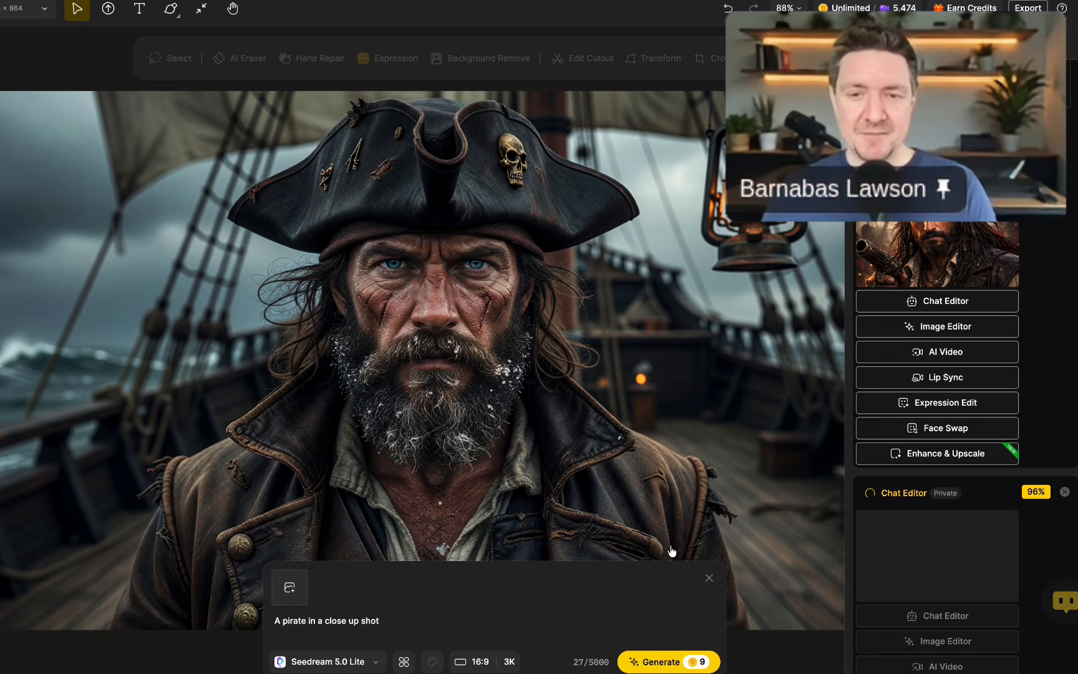
Reopen the chat box with the pirate image on the canvas attached as the reference.
click(706, 581)
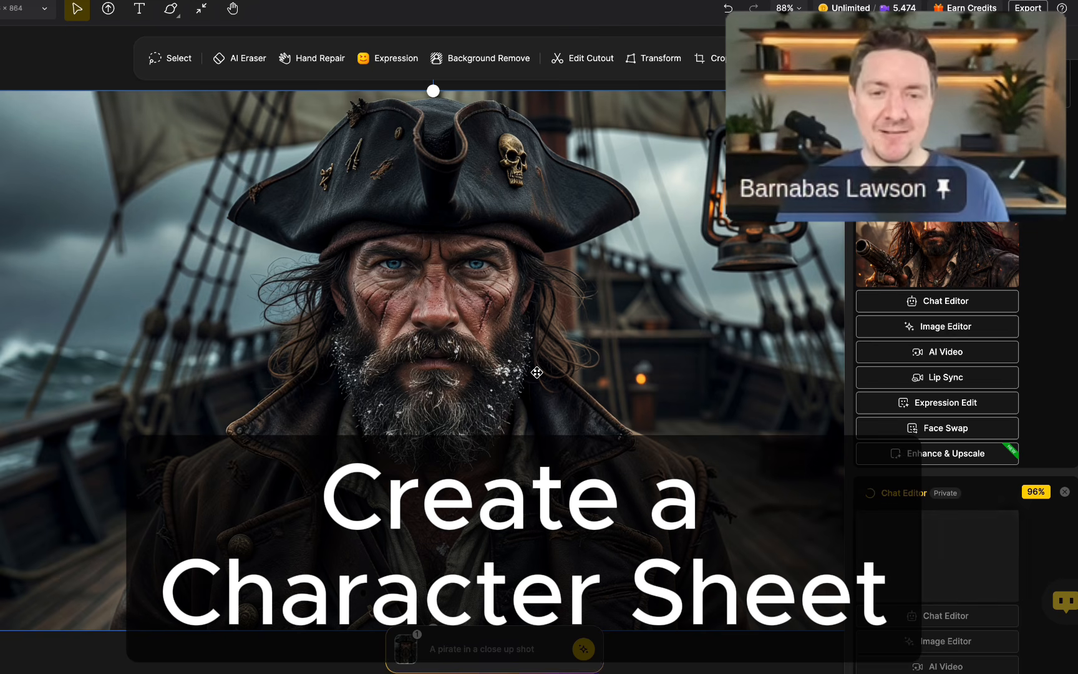
click(472, 649)
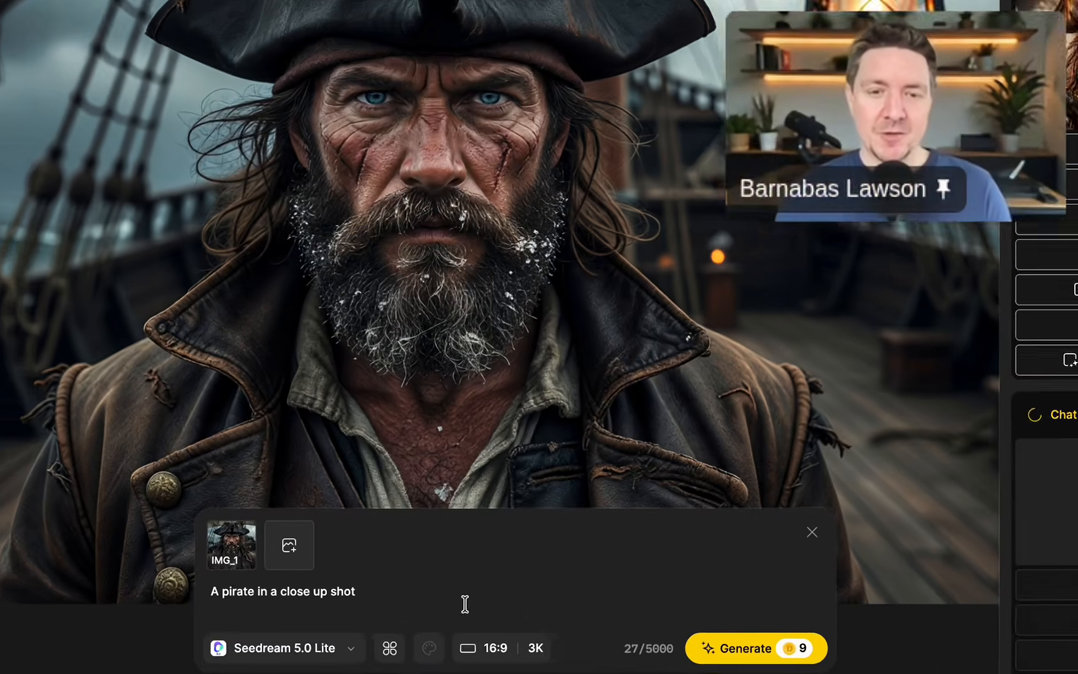
Replace the prompt with "create a character sheet of this pirate from all angles close up and full body" and generate with Nano Banana 2 at 4K.
drag(381, 623, 320, 625)
drag(222, 561, 138, 560)
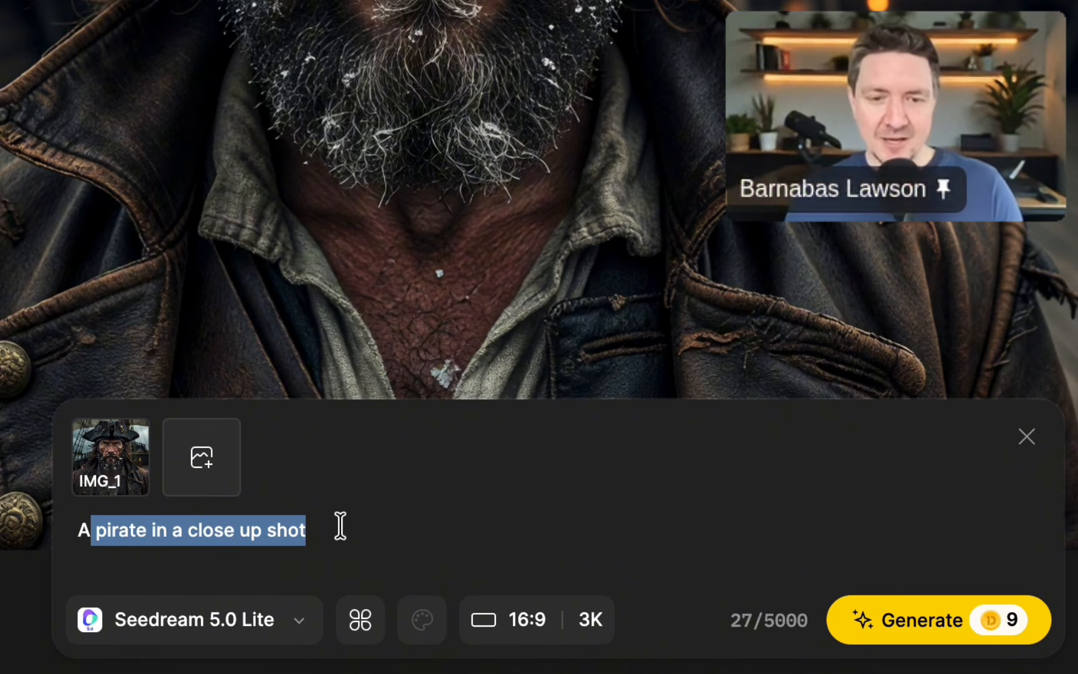
drag(354, 551, 89, 558)
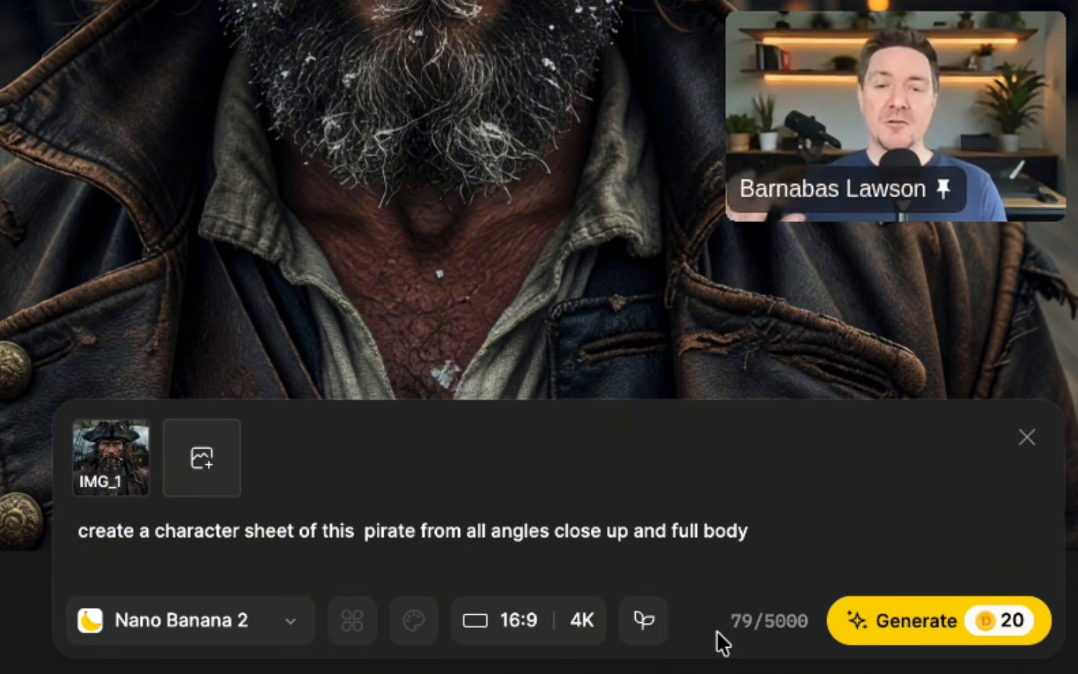
click(917, 627)
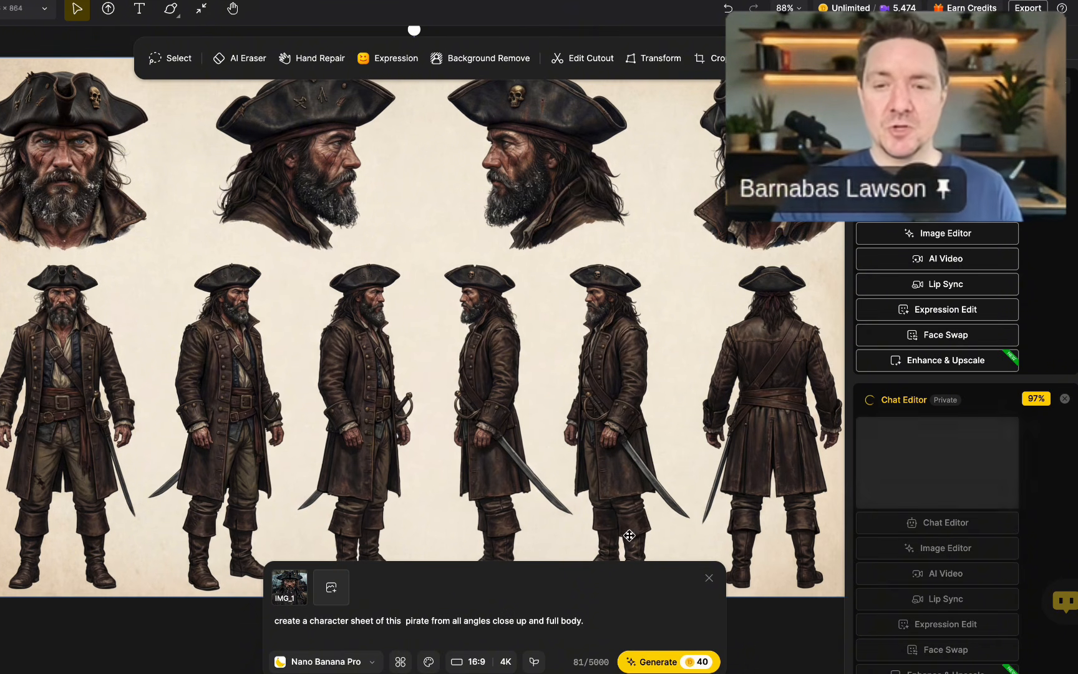
Generate a 16:9, 3 by 3 storyboard (1-9) from the character sheet, where pirates in a bar drink, sing and dance and a menacing character joins in.
click(709, 580)
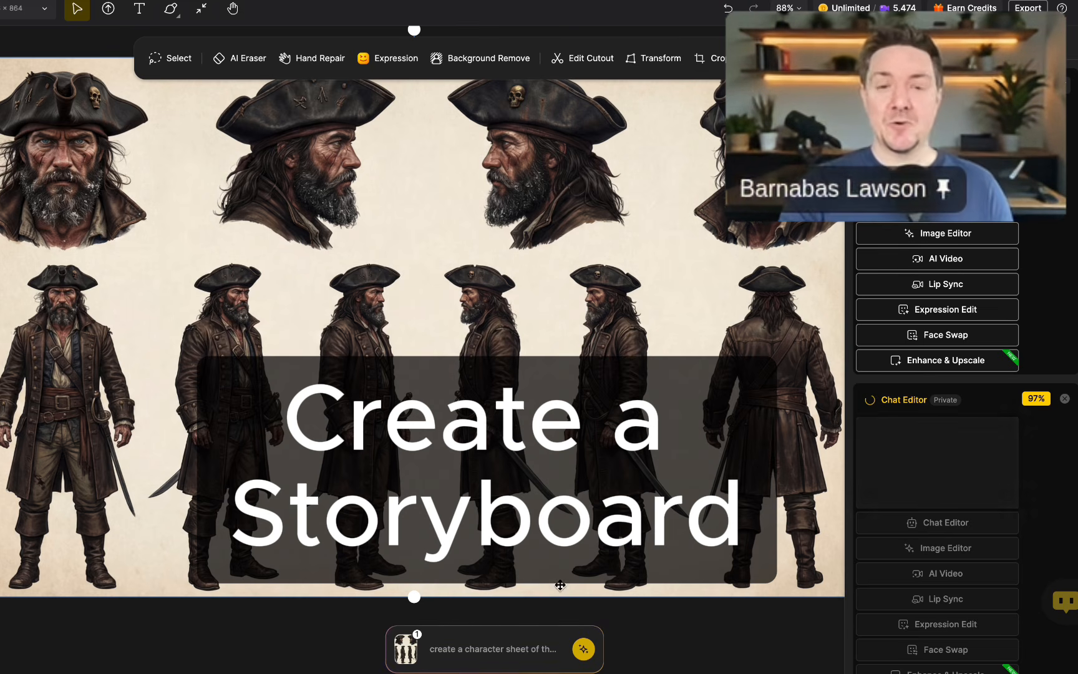
click(515, 642)
drag(596, 620, 211, 620)
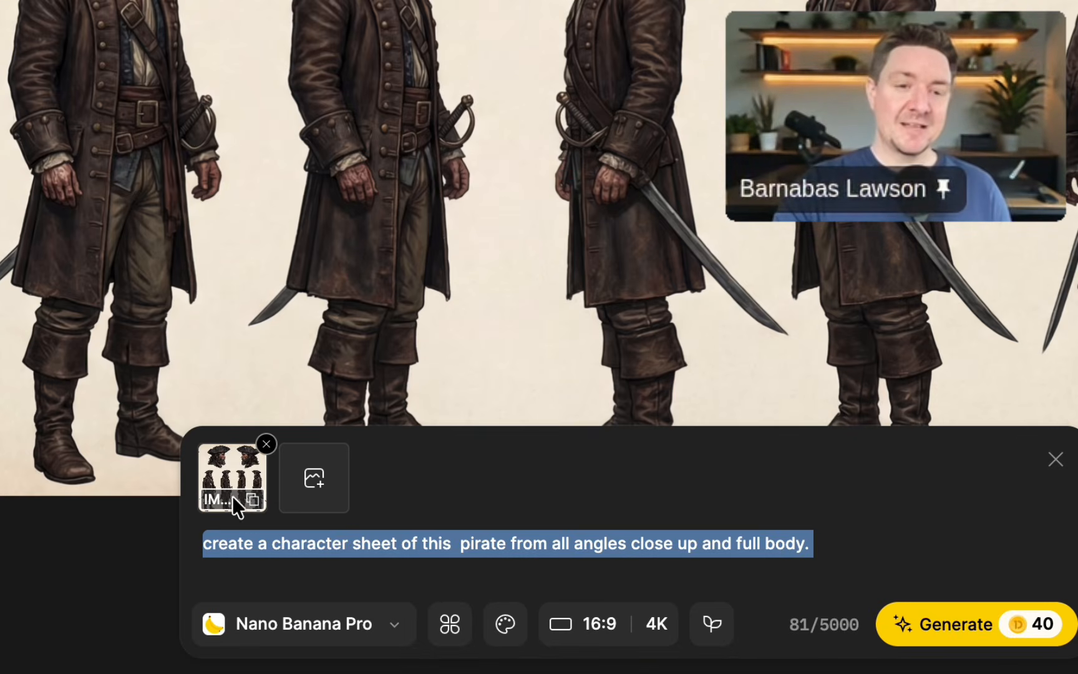
mouse_move(260, 460)
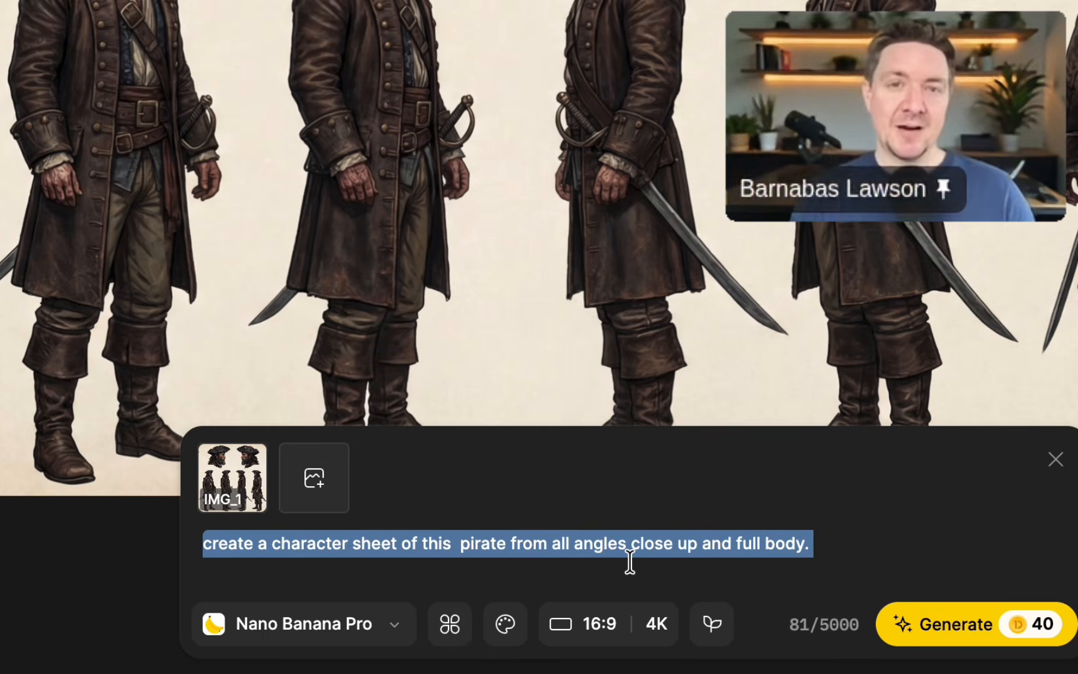
text(create a 16:9 storyboard 3 by 3 of this character with references (1-9). The pirate is drinking in a bar, another pirate approaches him, they get up and start to sing together, then everyone gets up and sings and dances. Then a menacing character comes in to the bar, everyone stops and looks at him. Then the menacing character joins in the dance and singing to and its a jolly good time.)
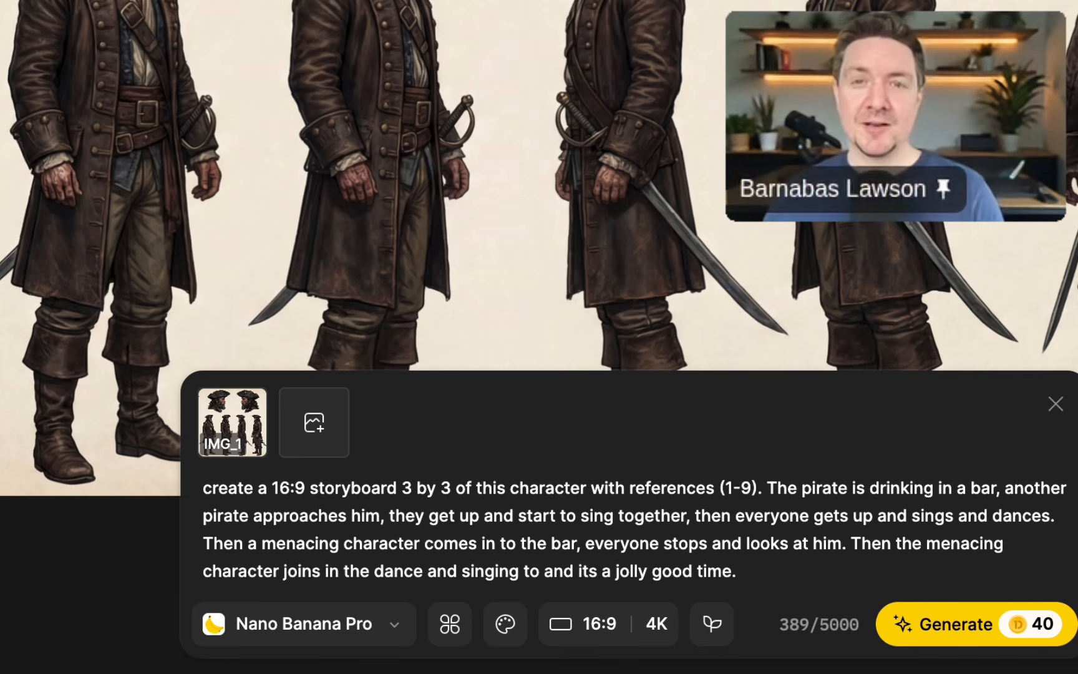
click(998, 626)
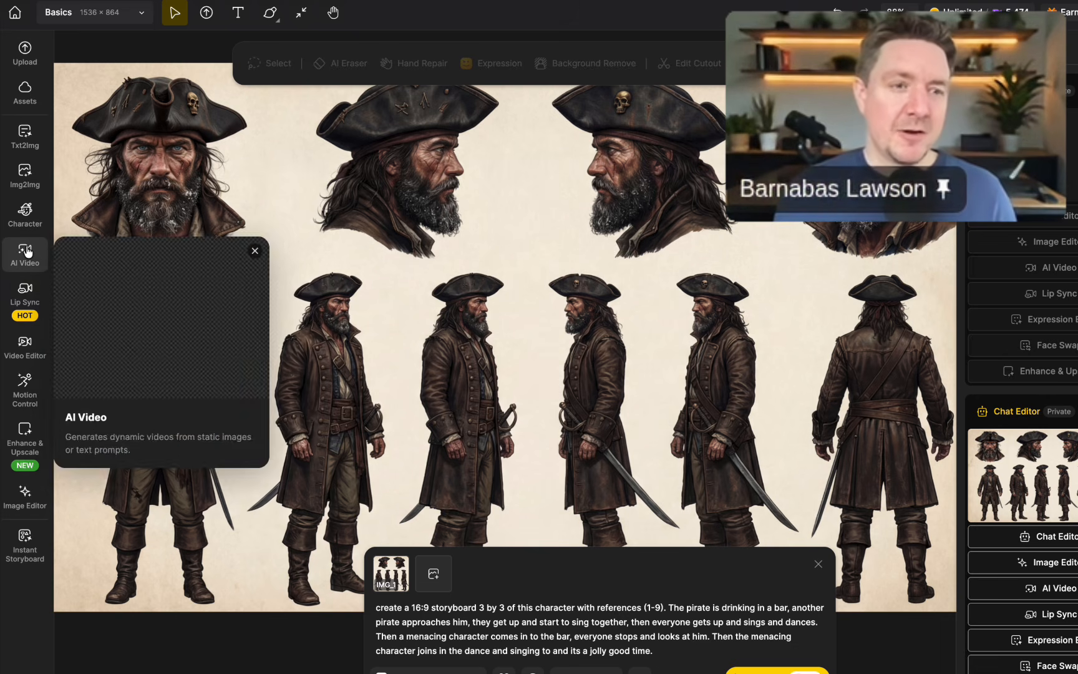
Look through the available AI video models and their credit costs without choosing one.
click(29, 252)
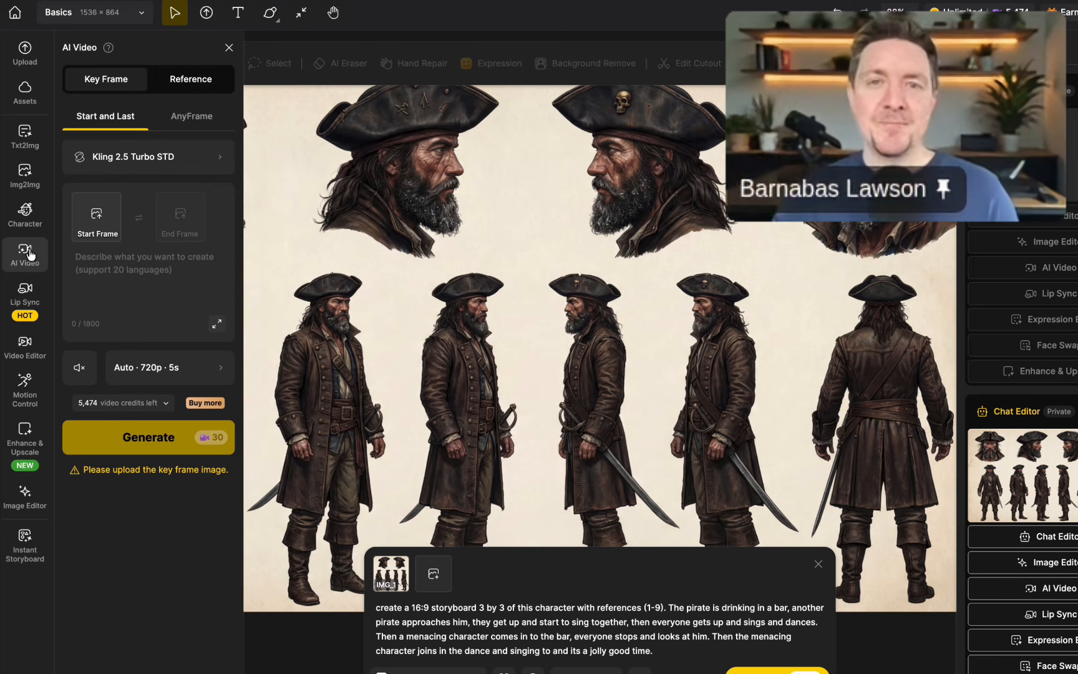
click(120, 145)
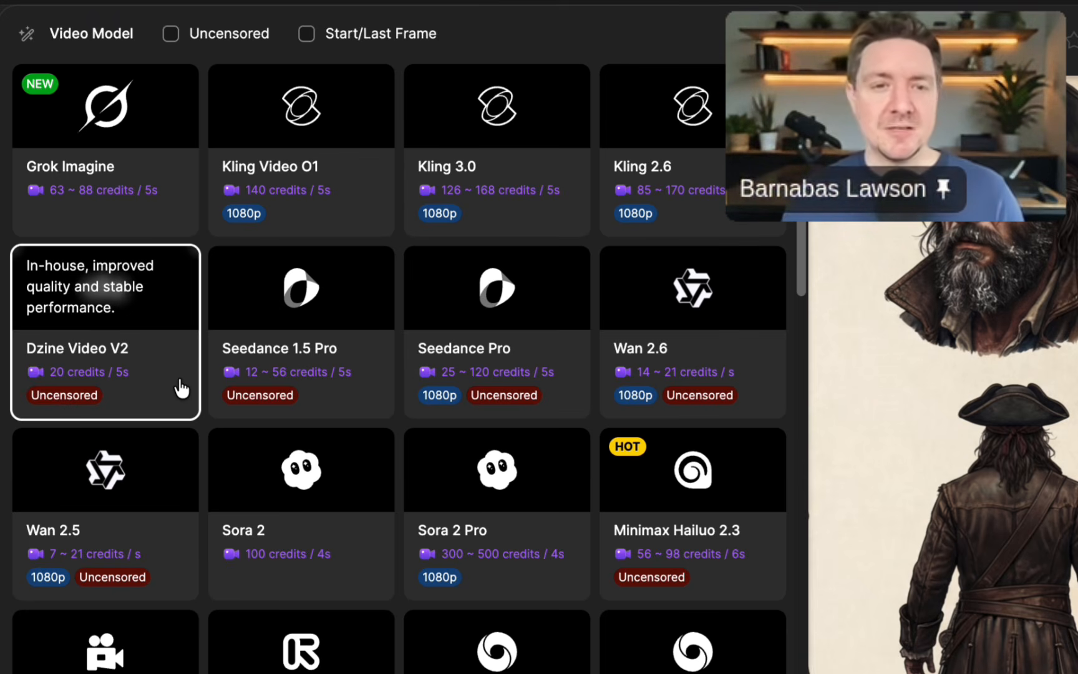
scroll(353, 388, down, 1)
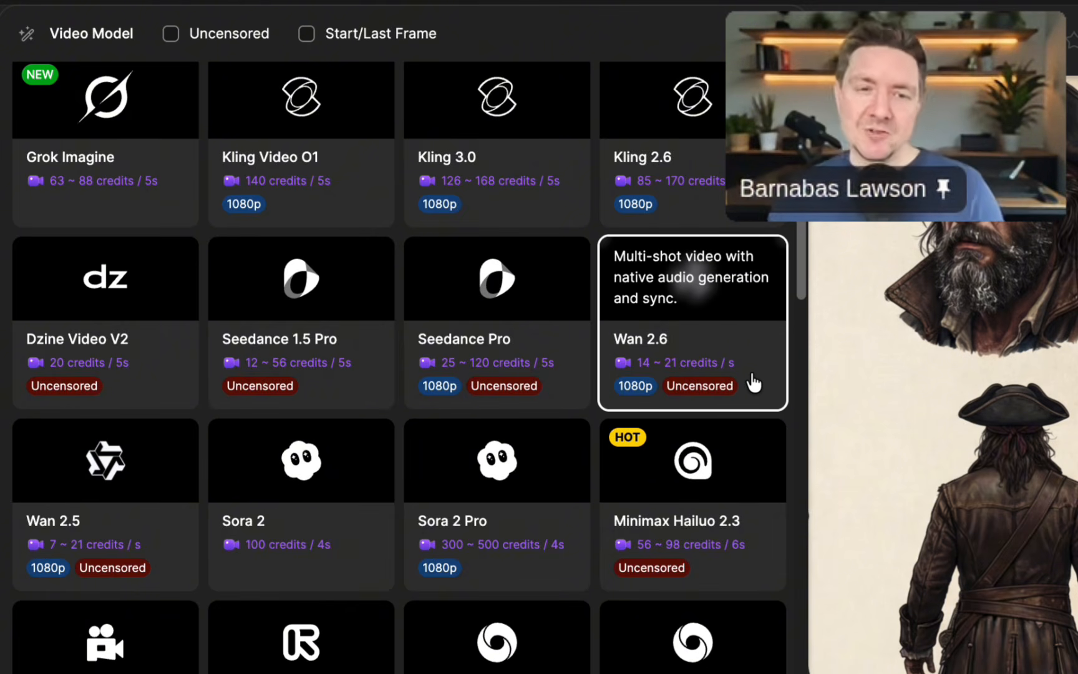
scroll(763, 489, down, 1)
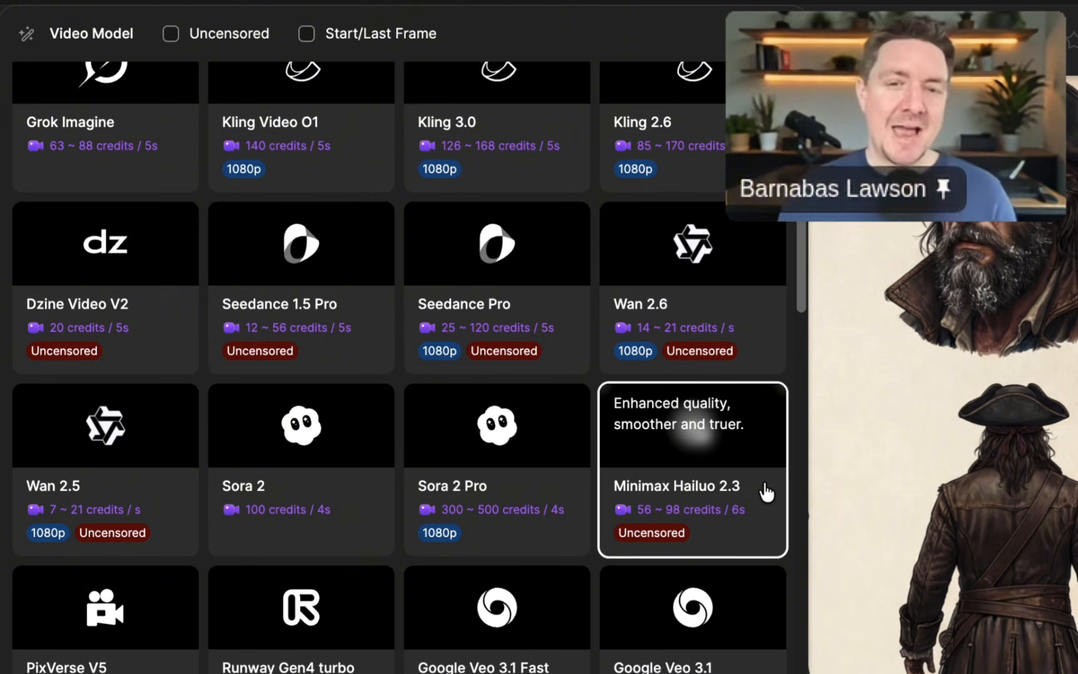
scroll(753, 491, down, 5)
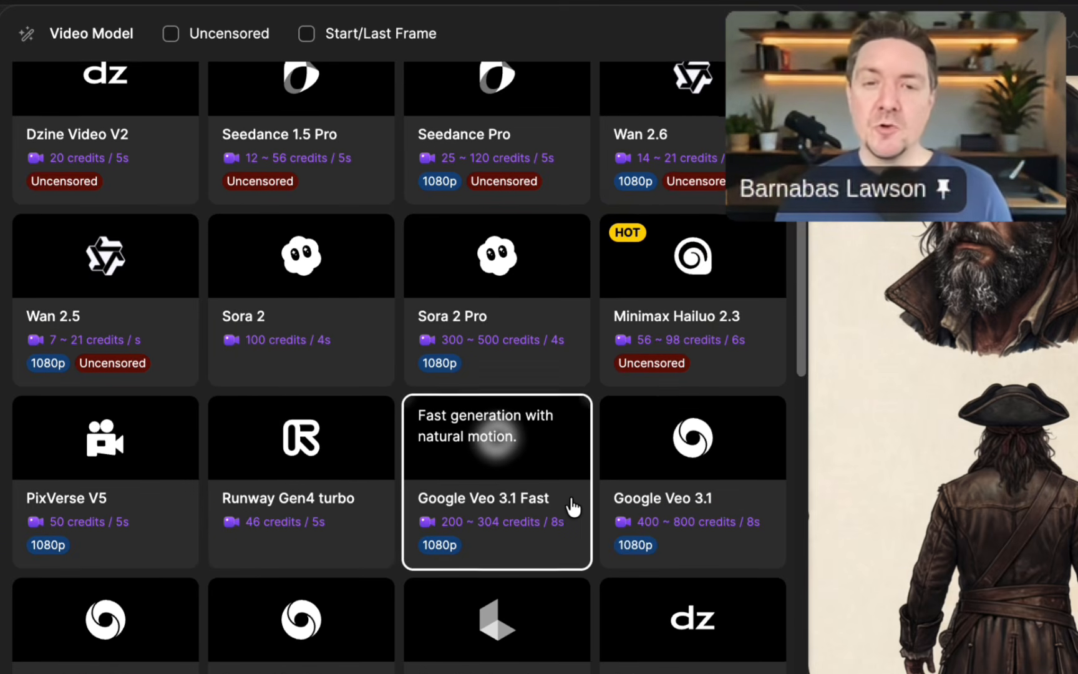
scroll(571, 493, down, 1)
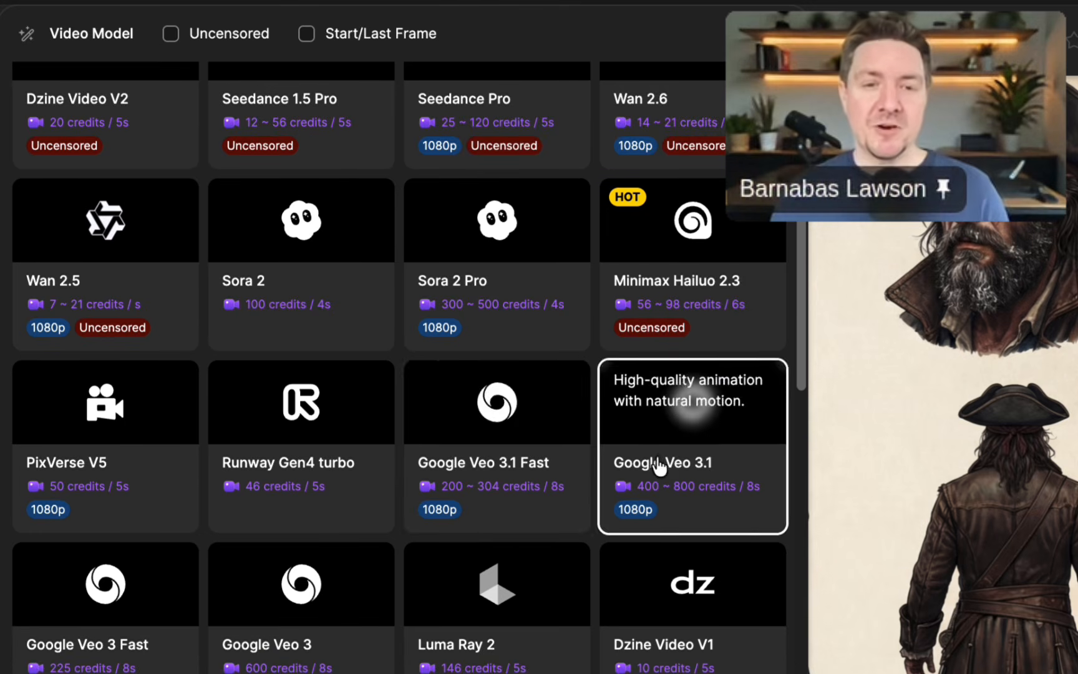
scroll(524, 443, down, 3)
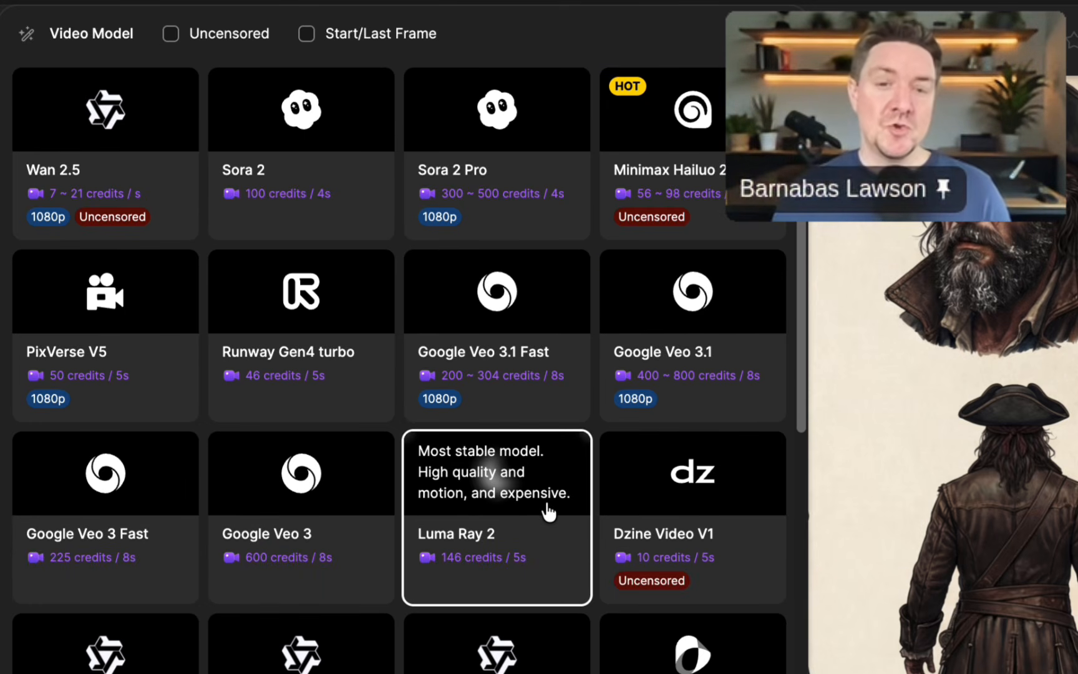
scroll(543, 510, down, 4)
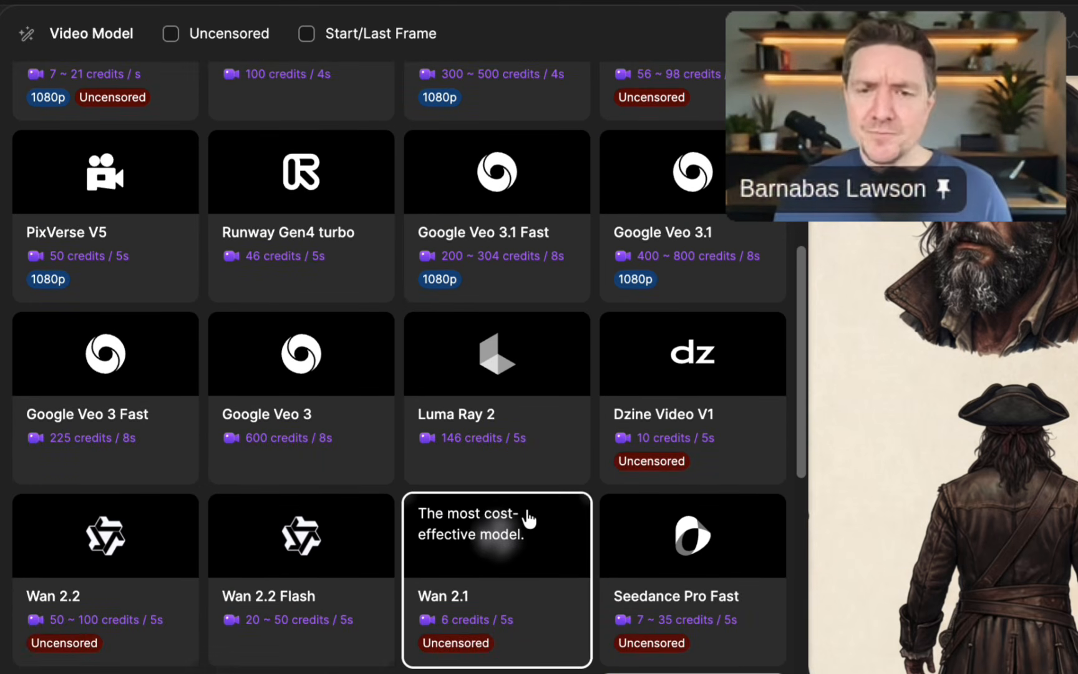
scroll(529, 519, down, 9)
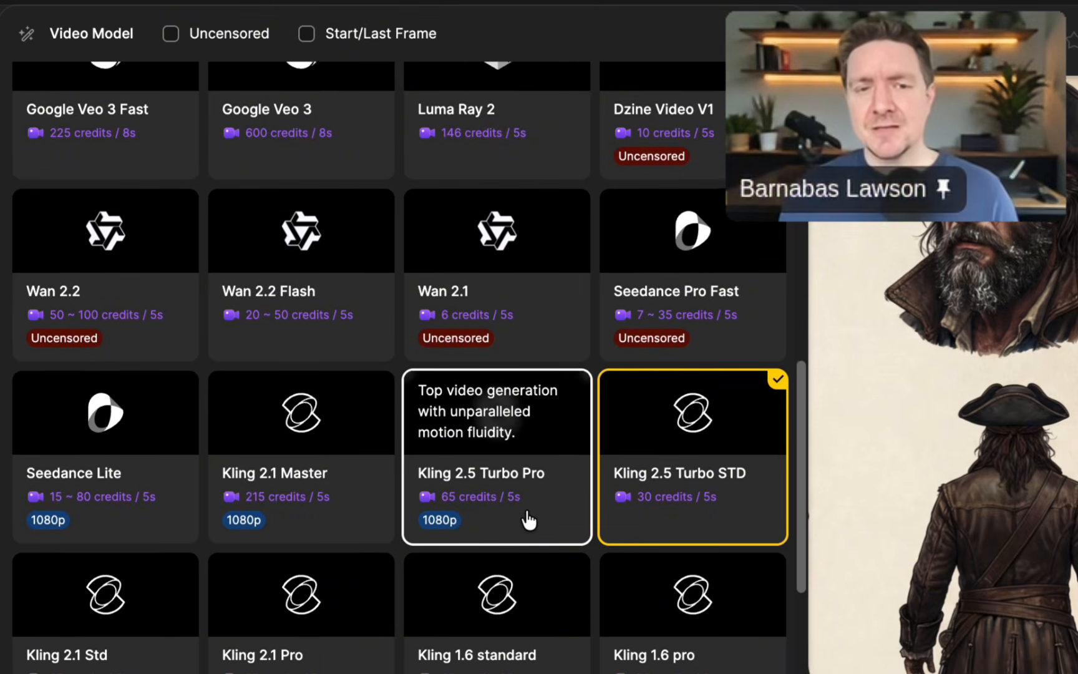
scroll(527, 531, down, 7)
scroll(530, 534, up, 15)
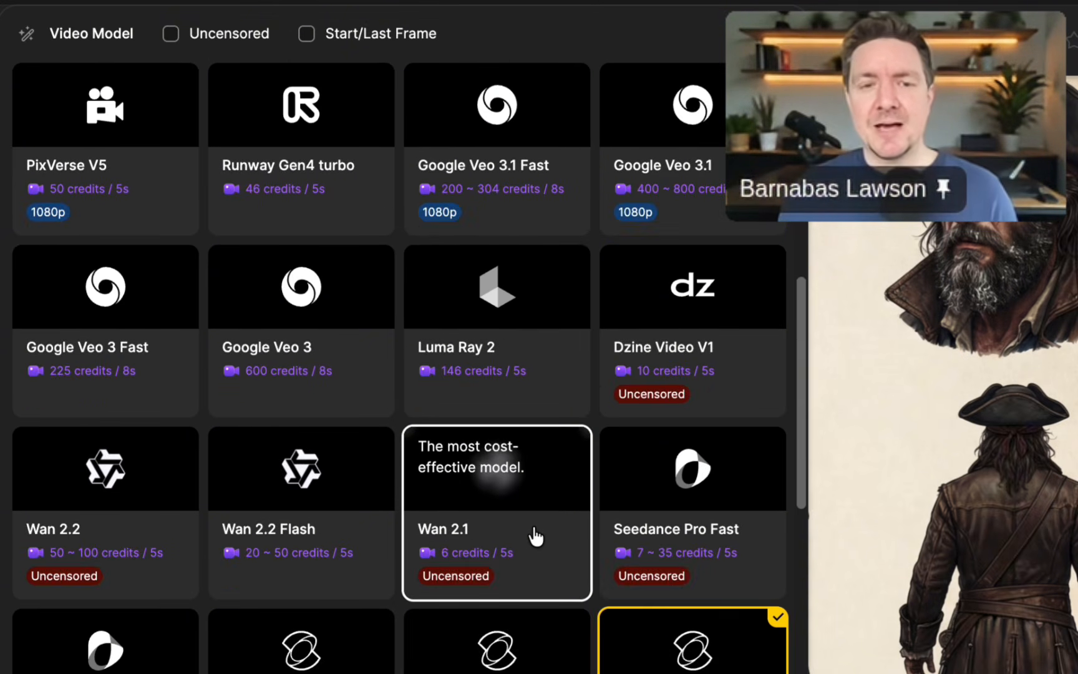
scroll(538, 535, up, 17)
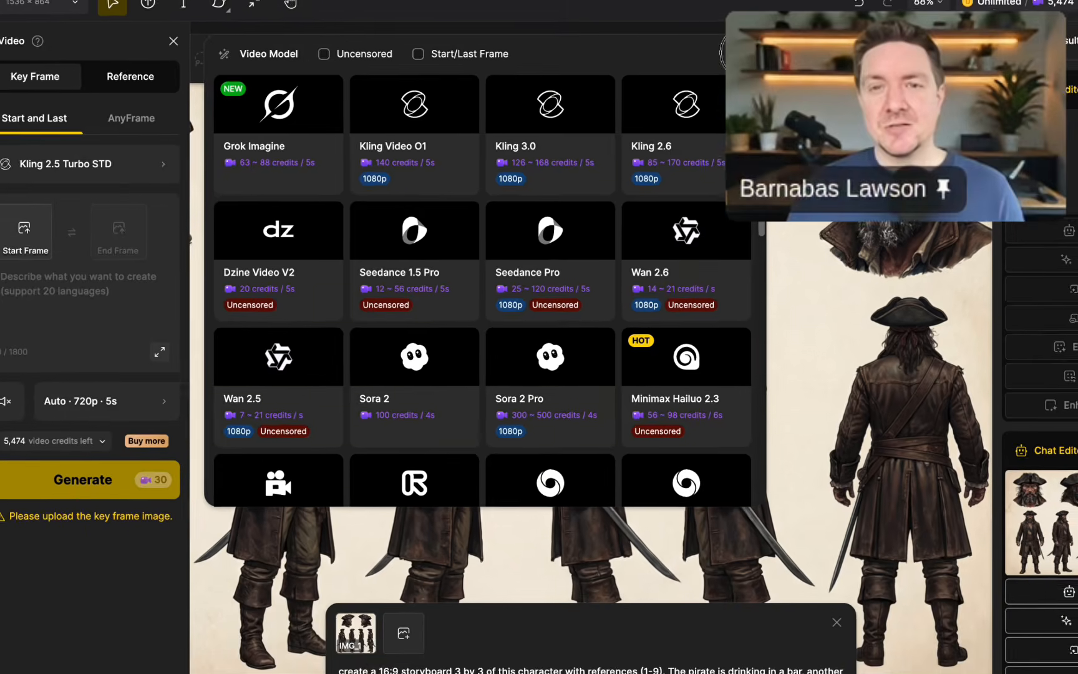
key(Escape)
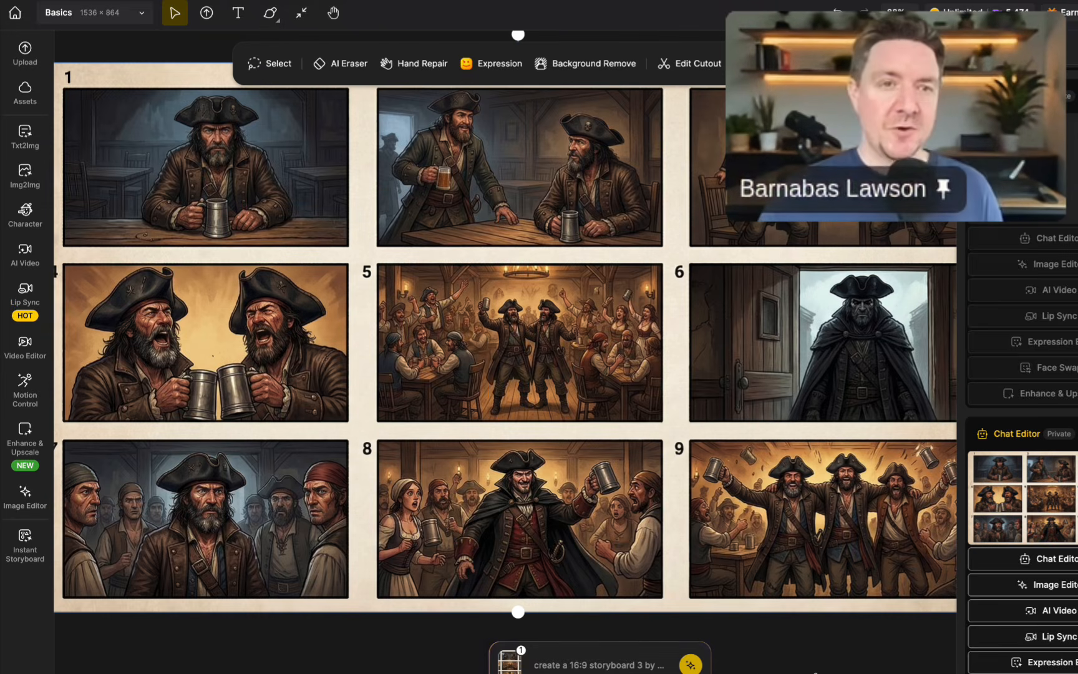
Examine all nine panels of the generated pirate storyboard on the canvas.
click(302, 13)
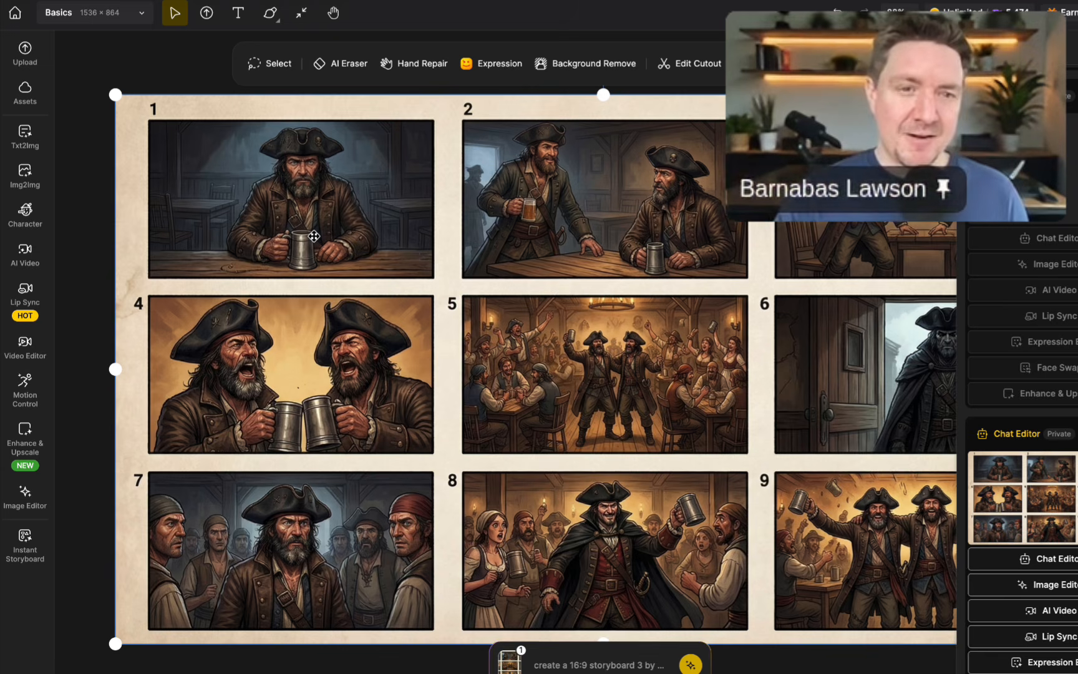
scroll(314, 236, right, 1)
scroll(314, 236, up, 1)
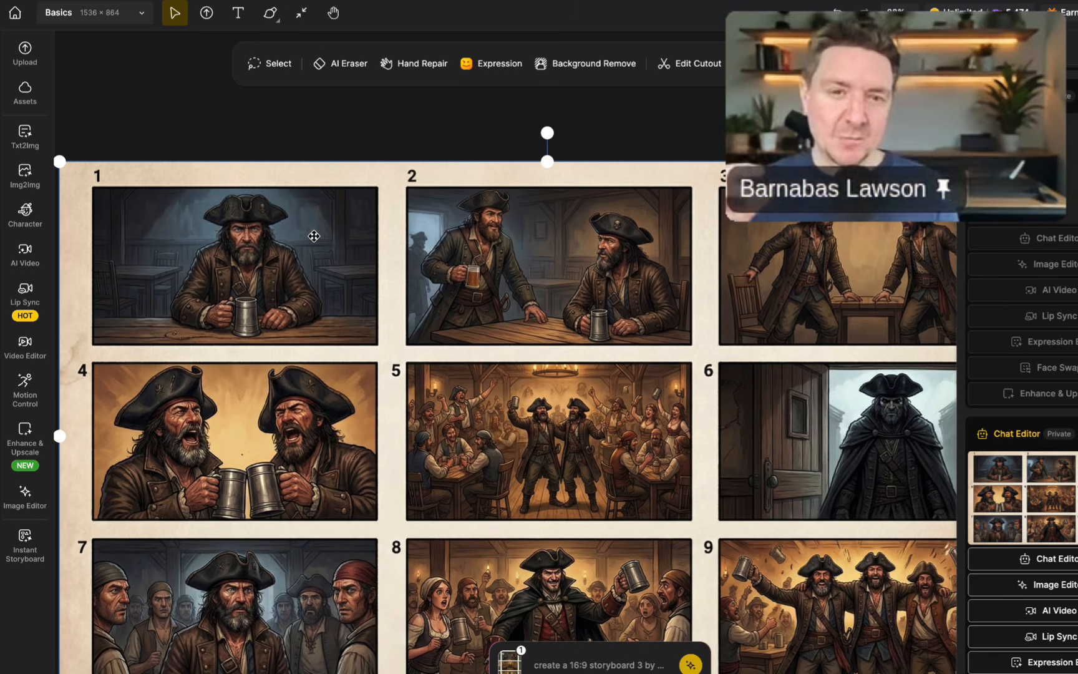
scroll(314, 236, down, 1)
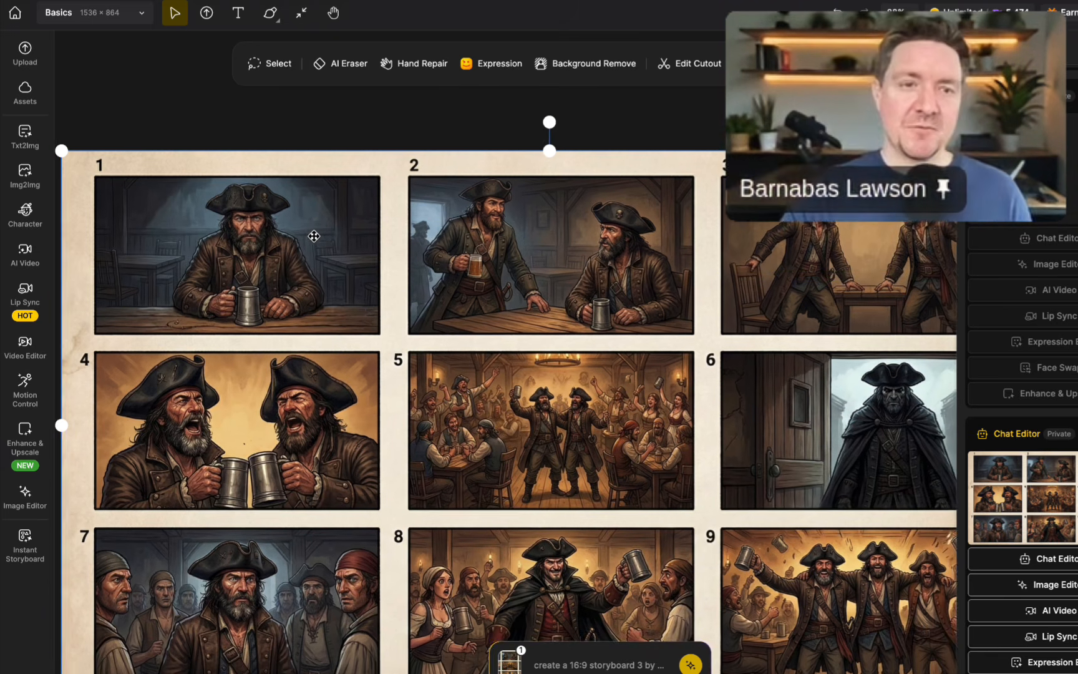
scroll(314, 235, right, 1)
scroll(314, 236, down, 1)
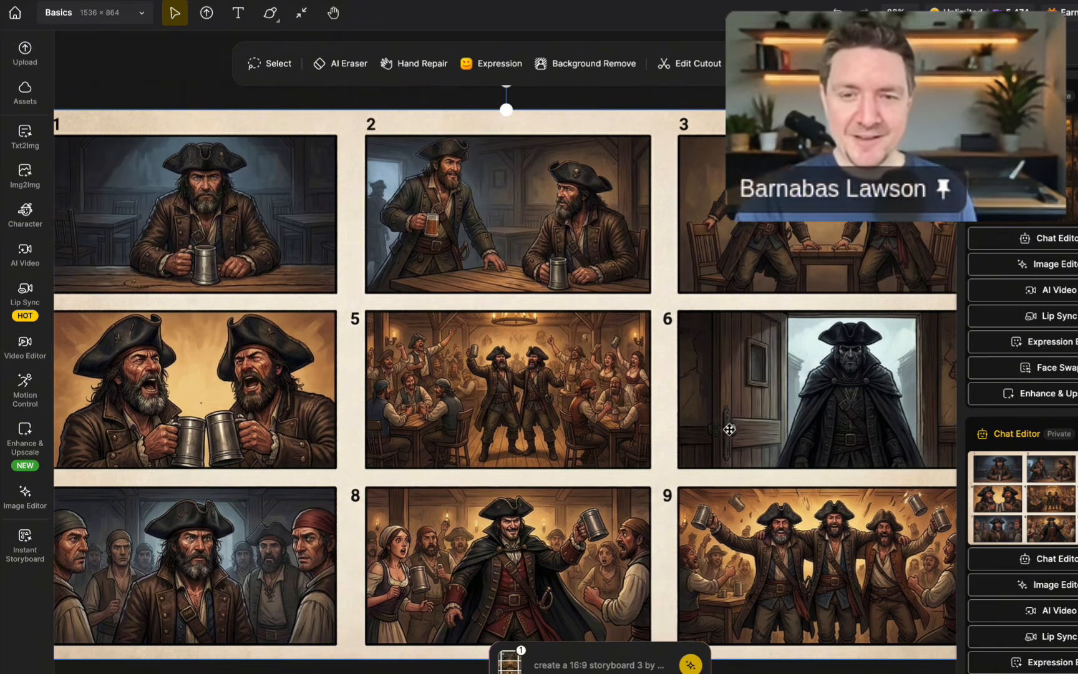
scroll(811, 423, down, 1)
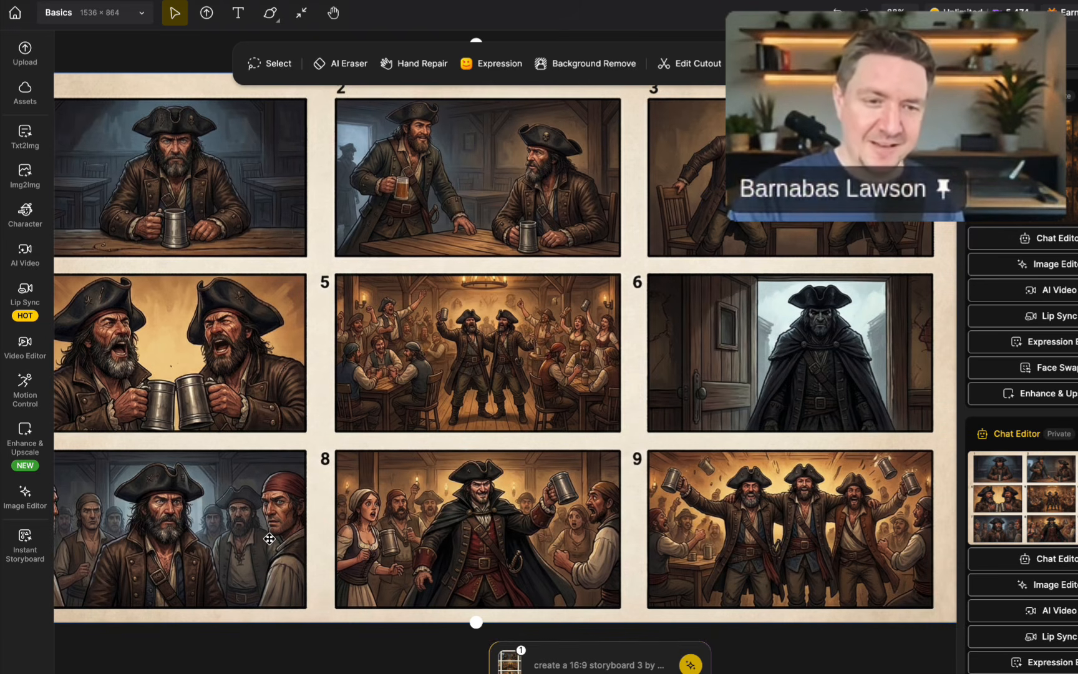
scroll(269, 538, left, 3)
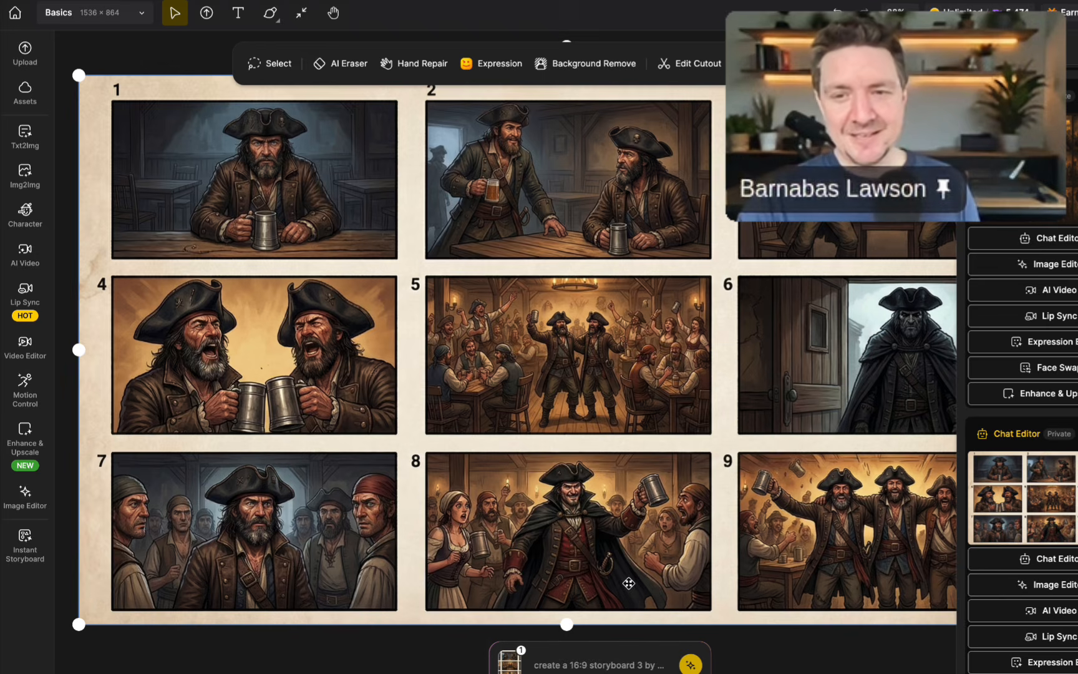
scroll(628, 583, right, 2)
scroll(628, 583, down, 1)
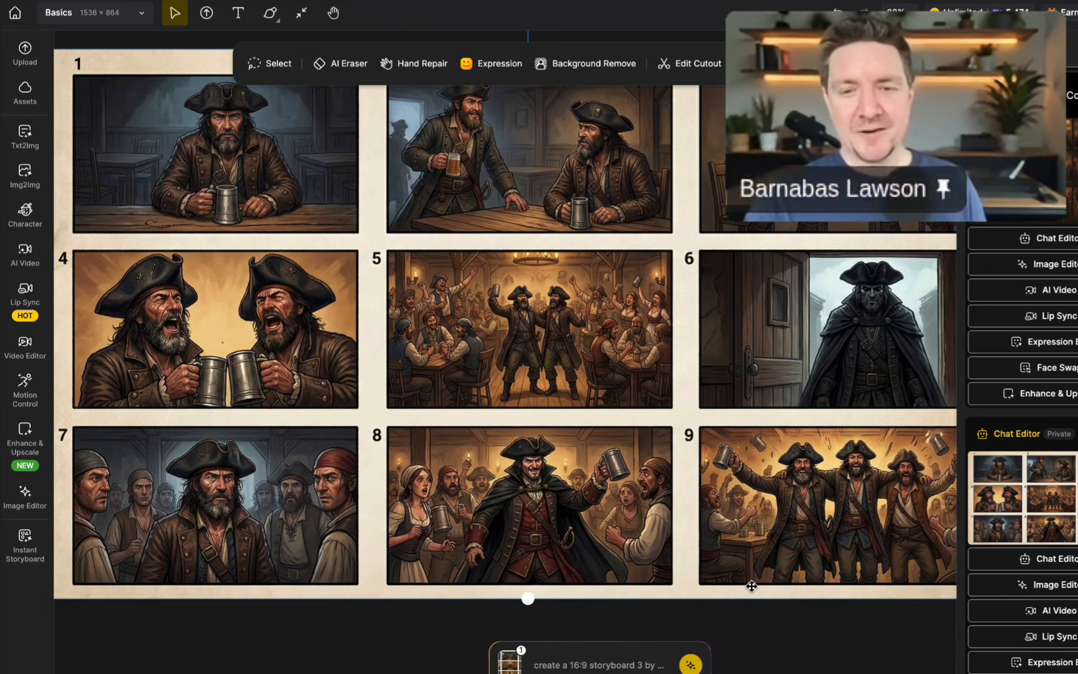
scroll(871, 556, right, 4)
scroll(872, 557, down, 2)
scroll(872, 556, up, 5)
scroll(872, 556, left, 3)
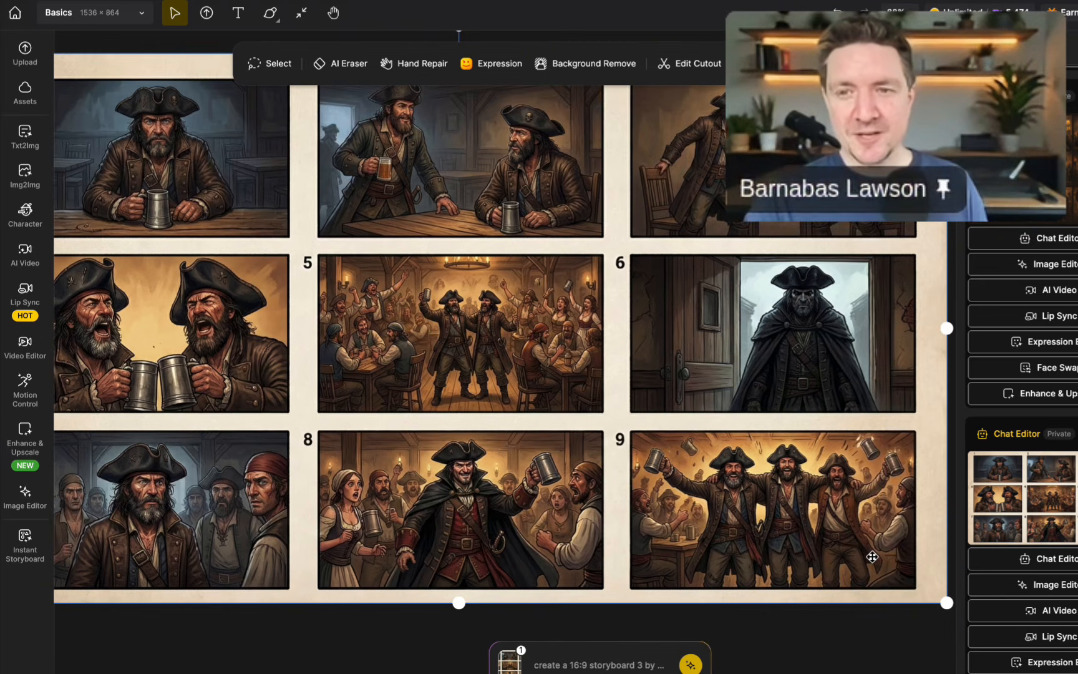
scroll(872, 556, up, 1)
scroll(872, 556, left, 1)
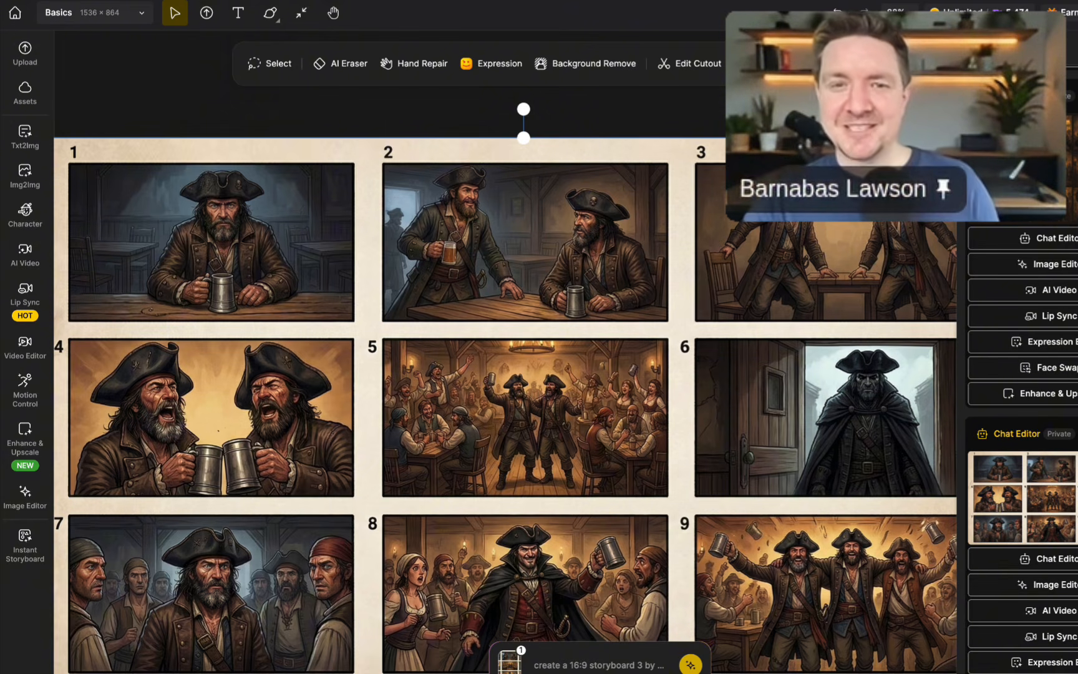
scroll(903, 341, right, 2)
scroll(903, 341, down, 1)
scroll(903, 341, left, 1)
scroll(903, 341, up, 1)
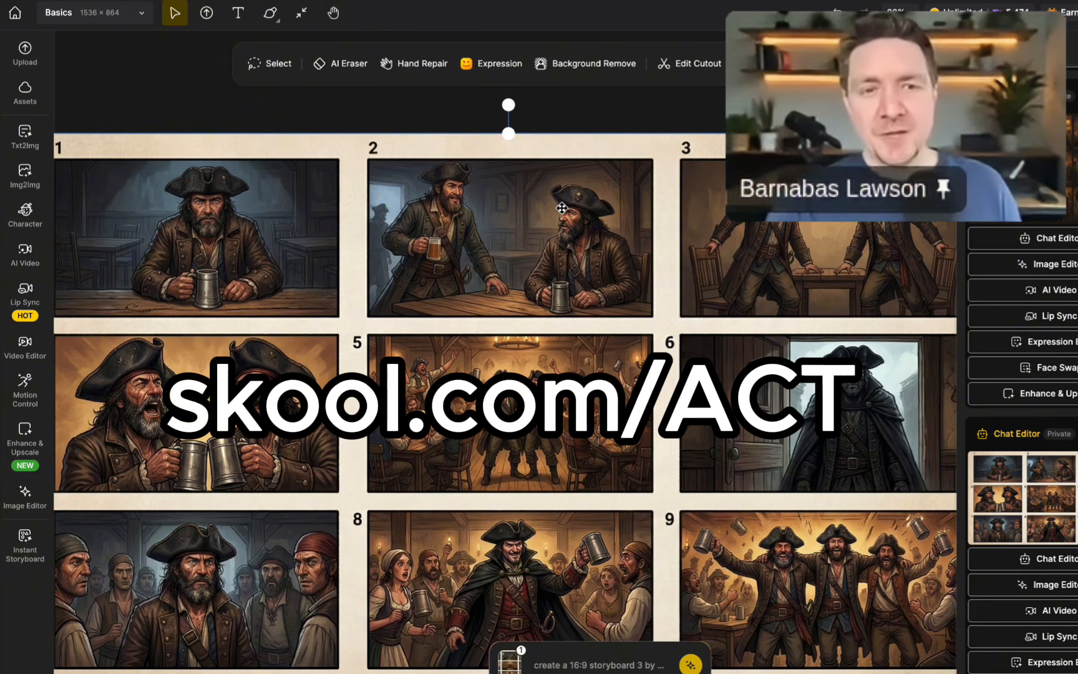
scroll(562, 208, left, 1)
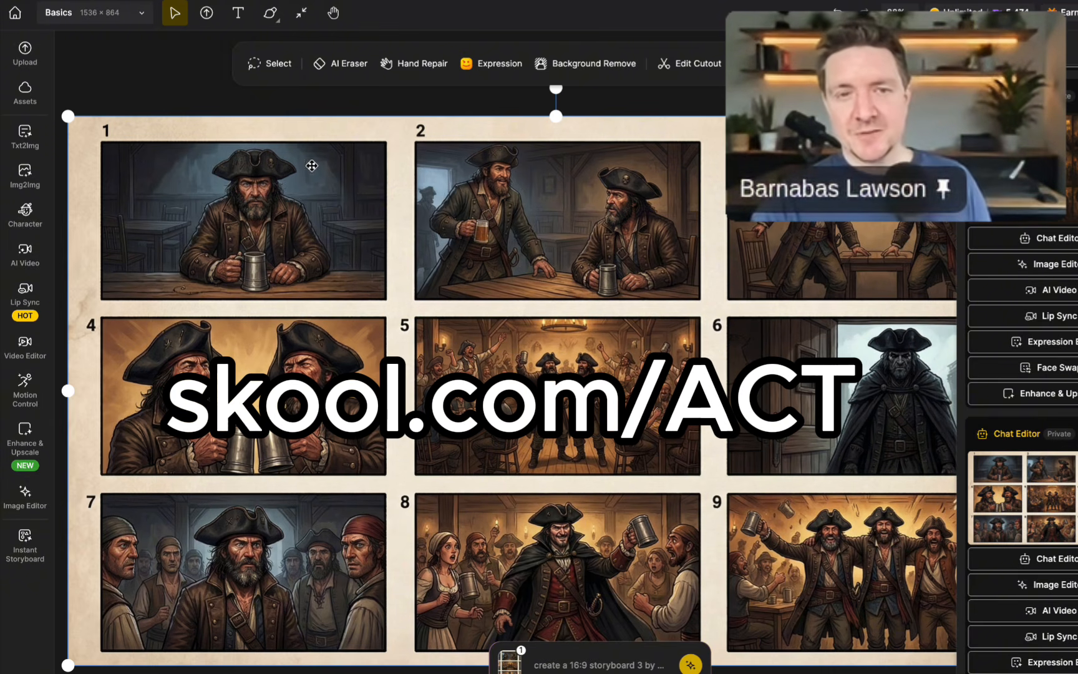
scroll(506, 240, right, 1)
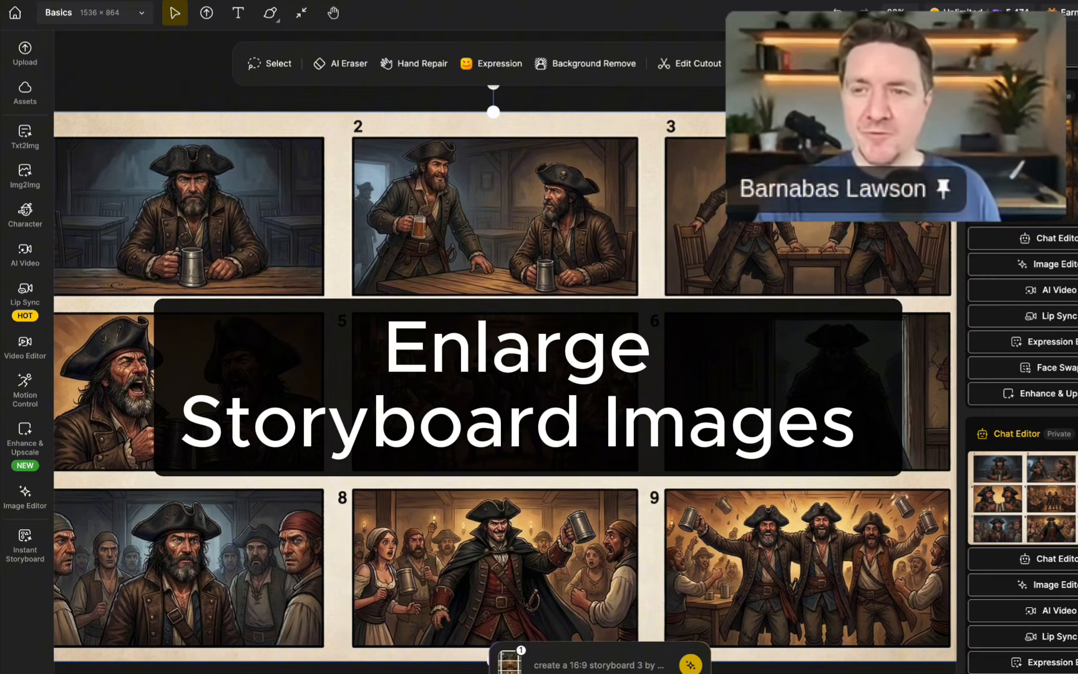
scroll(1022, 449, up, 8)
scroll(1022, 405, down, 3)
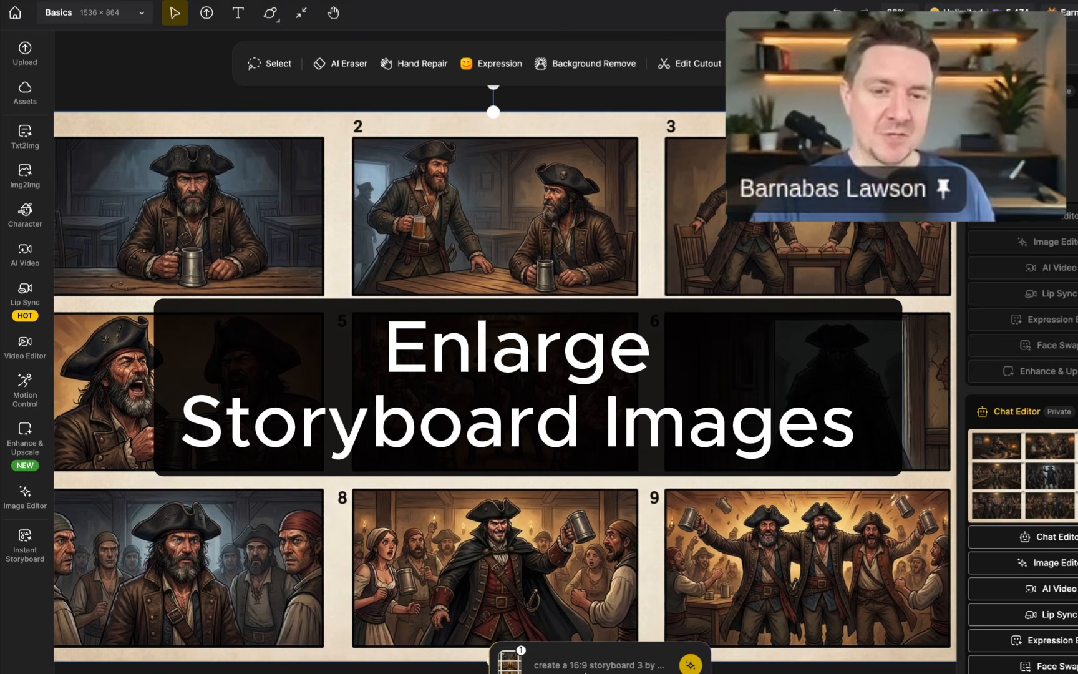
With the storyboard attached as the reference, replace the prompt with "create me a full screen shot of image 9".
click(593, 666)
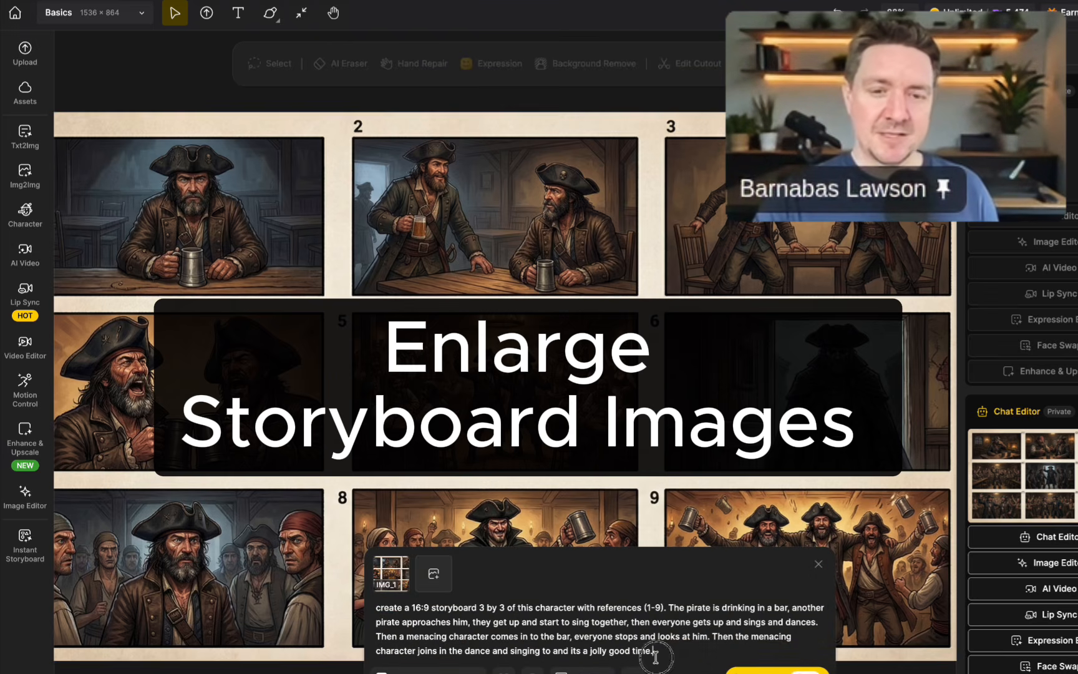
drag(655, 652, 299, 595)
key(BackSpace)
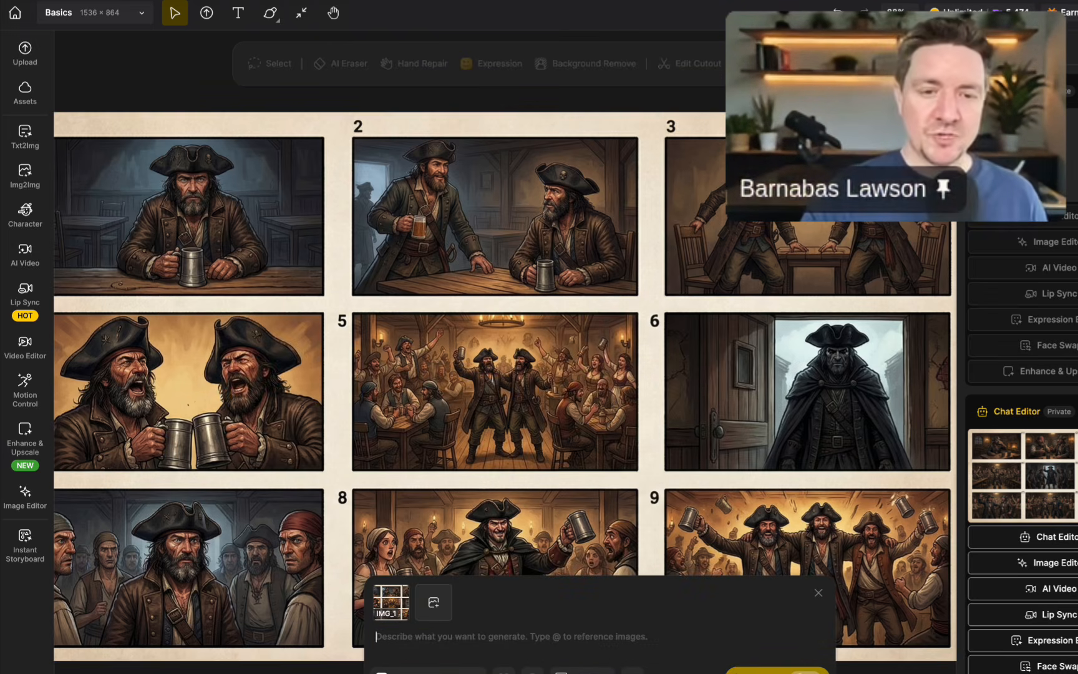
text(create me a full screen shot of image 9)
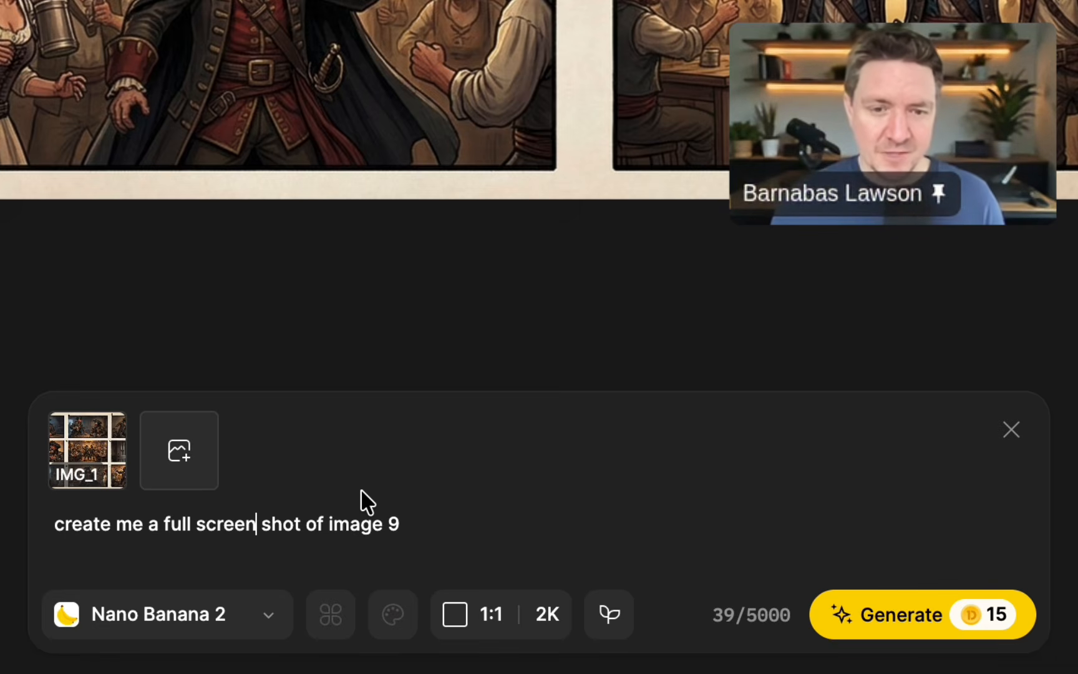
Generate the full-screen image of panel 9 with the Nano Banana Pro model at 16:9 and 4K, then close the prompt box.
click(250, 614)
click(292, 404)
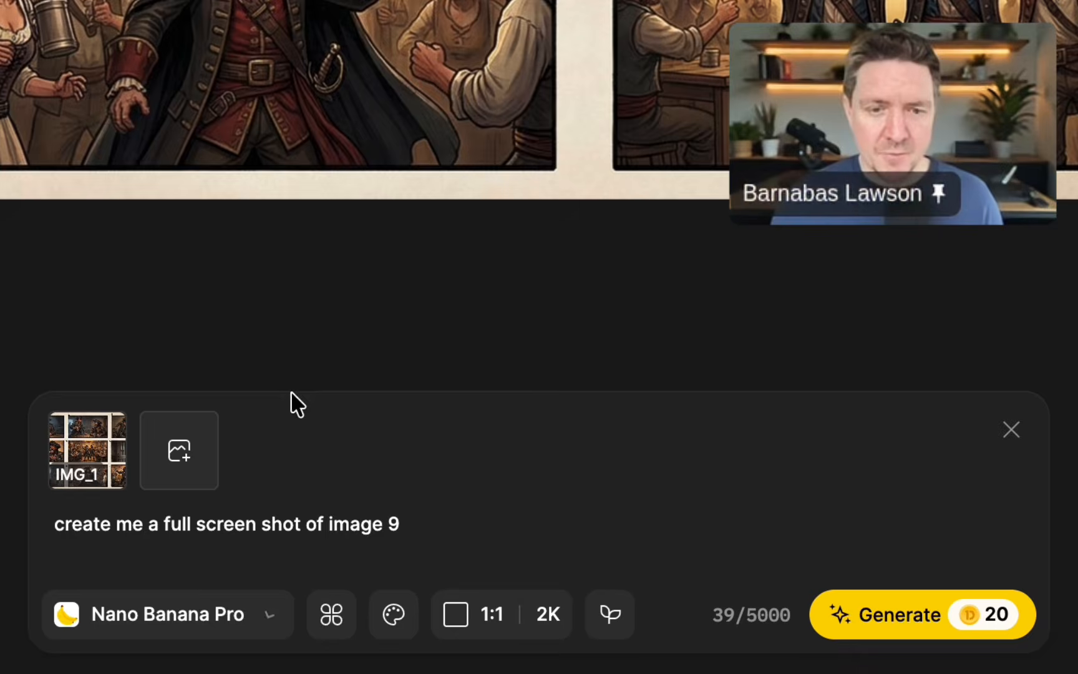
click(502, 624)
click(313, 271)
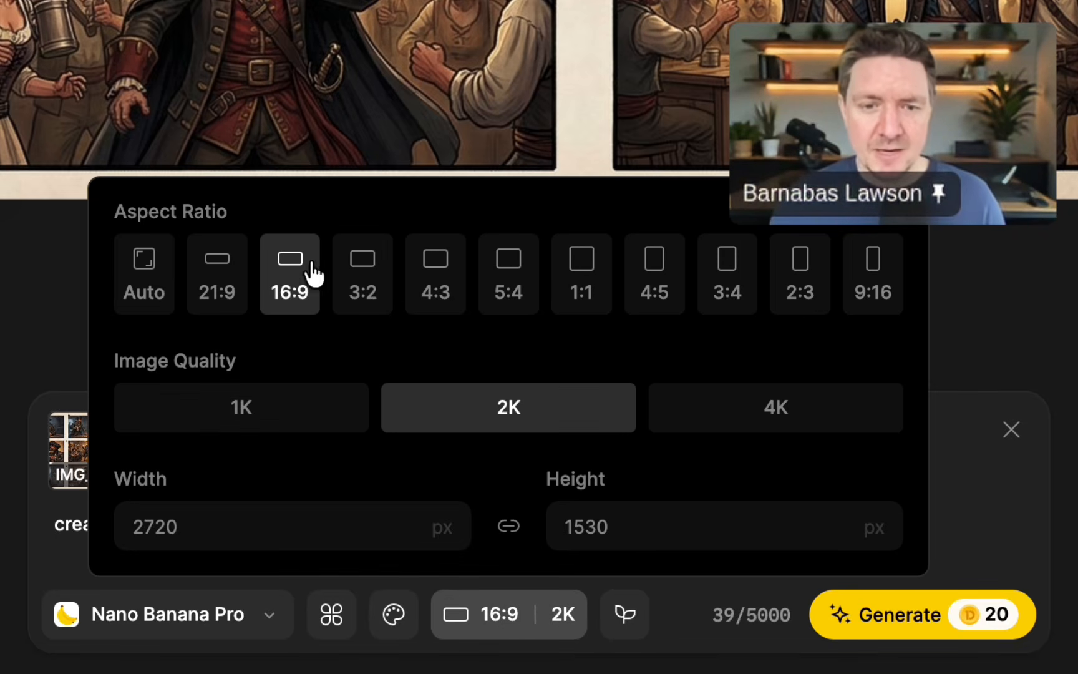
click(671, 409)
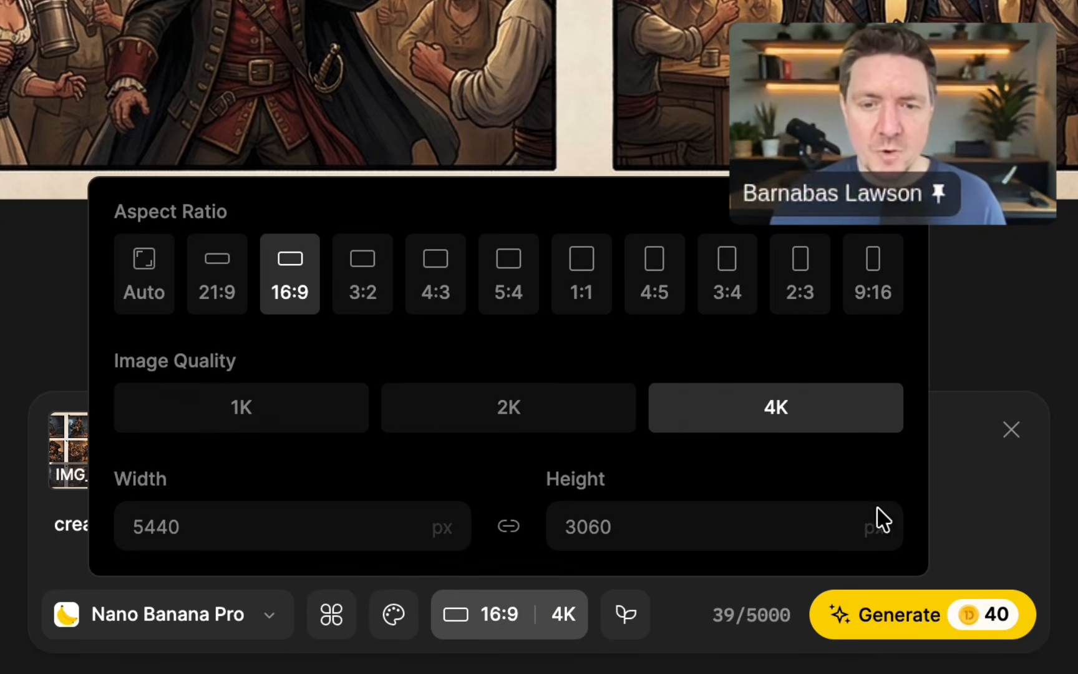
click(943, 615)
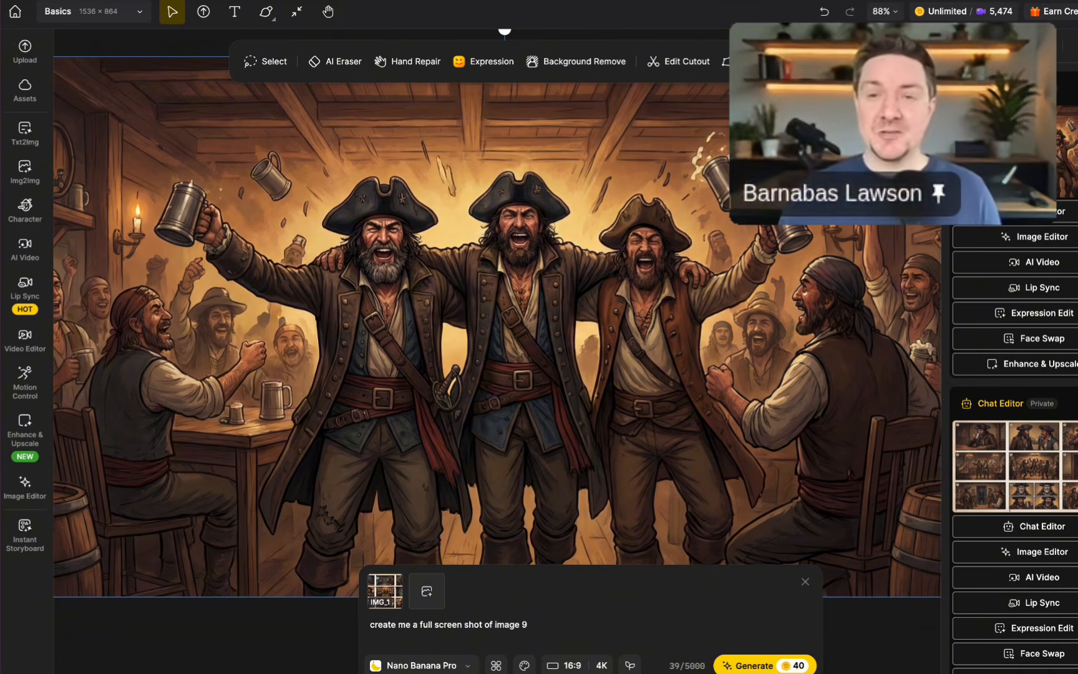
click(805, 582)
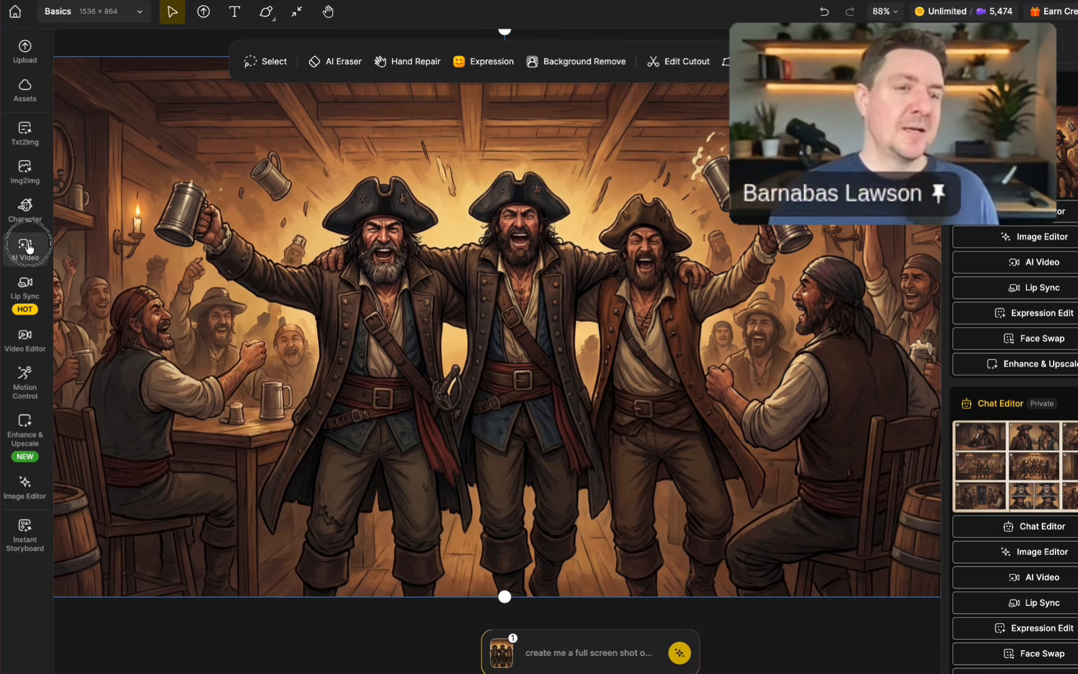
Set up an AI video with the Grok Imagine model, using the canvas image of the three cheering pirates as start frame.
click(35, 259)
click(161, 152)
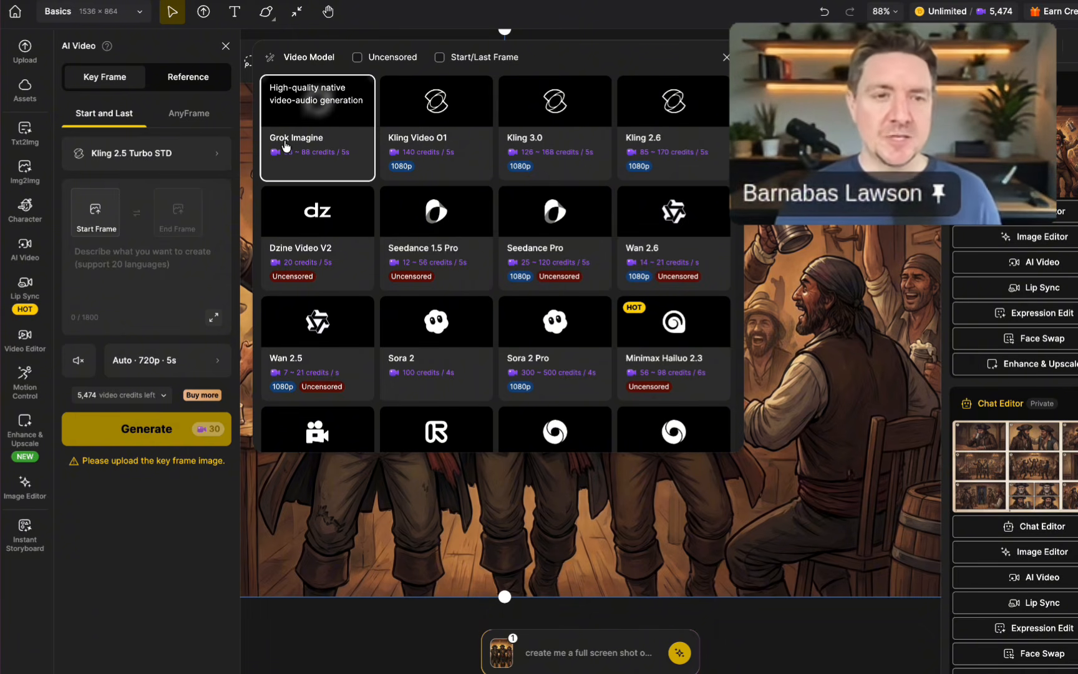
click(285, 146)
click(96, 215)
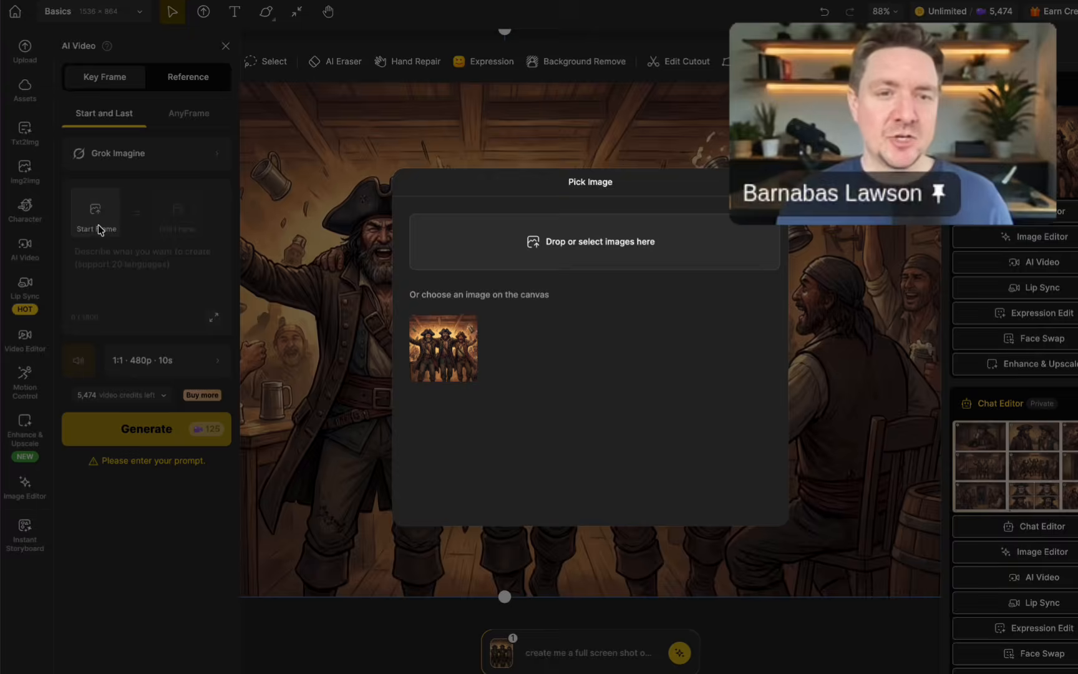
click(443, 354)
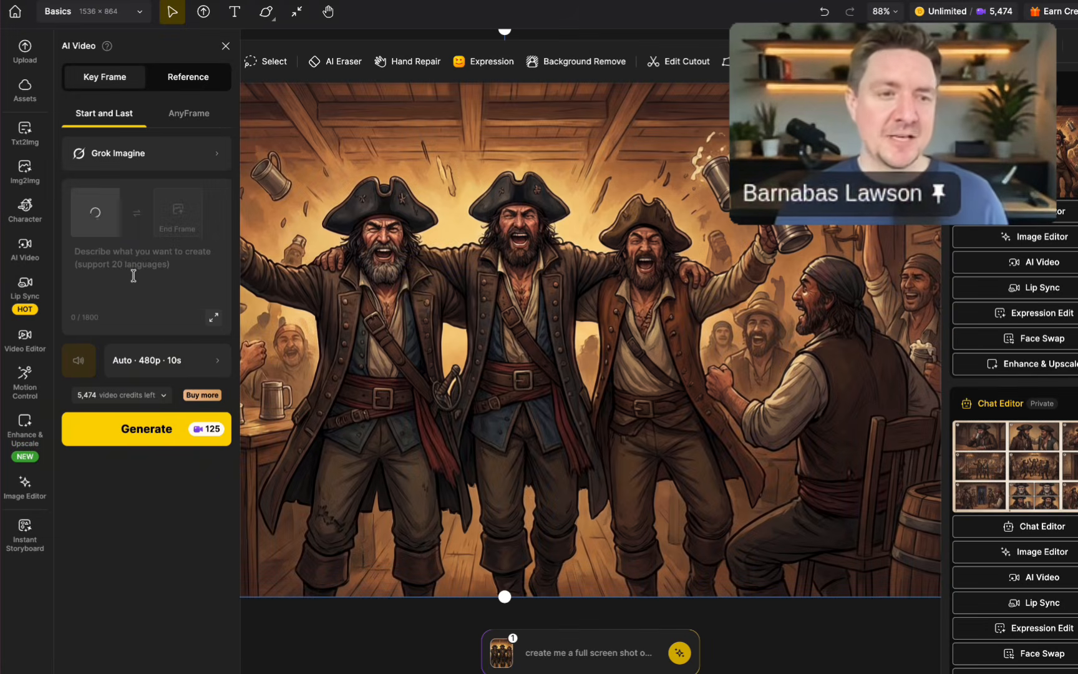
Generate the video at 720p and 15s with the prompt "a bar full of pirates having a great time singing a sea shanty".
click(134, 266)
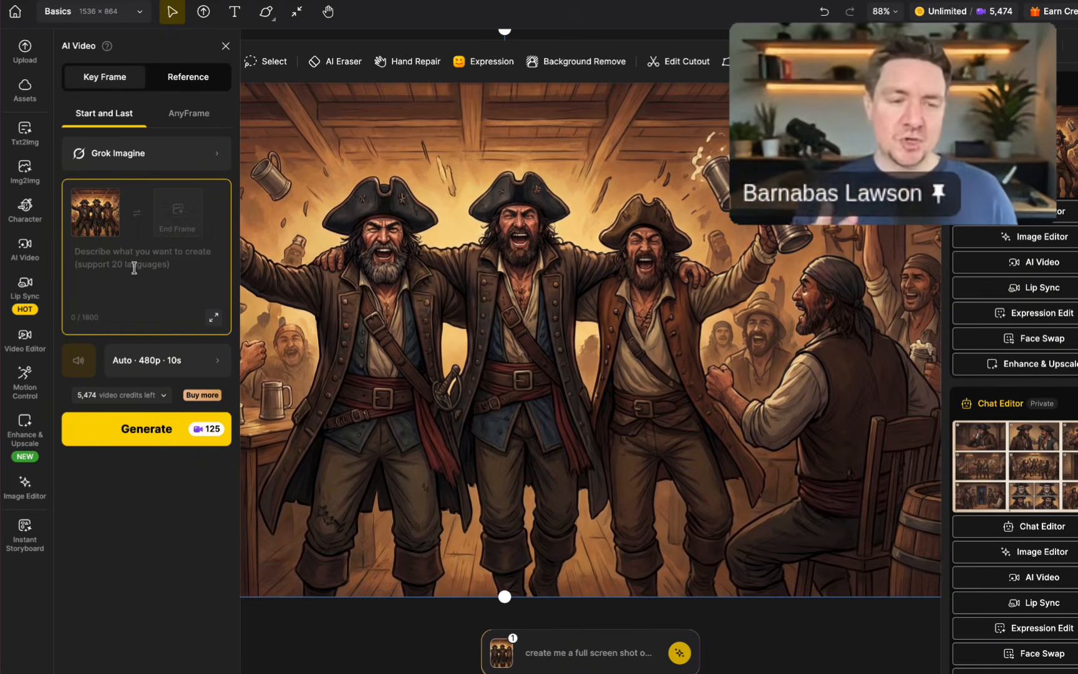
text(a bar full of pirates having a great time singing a sea shanty)
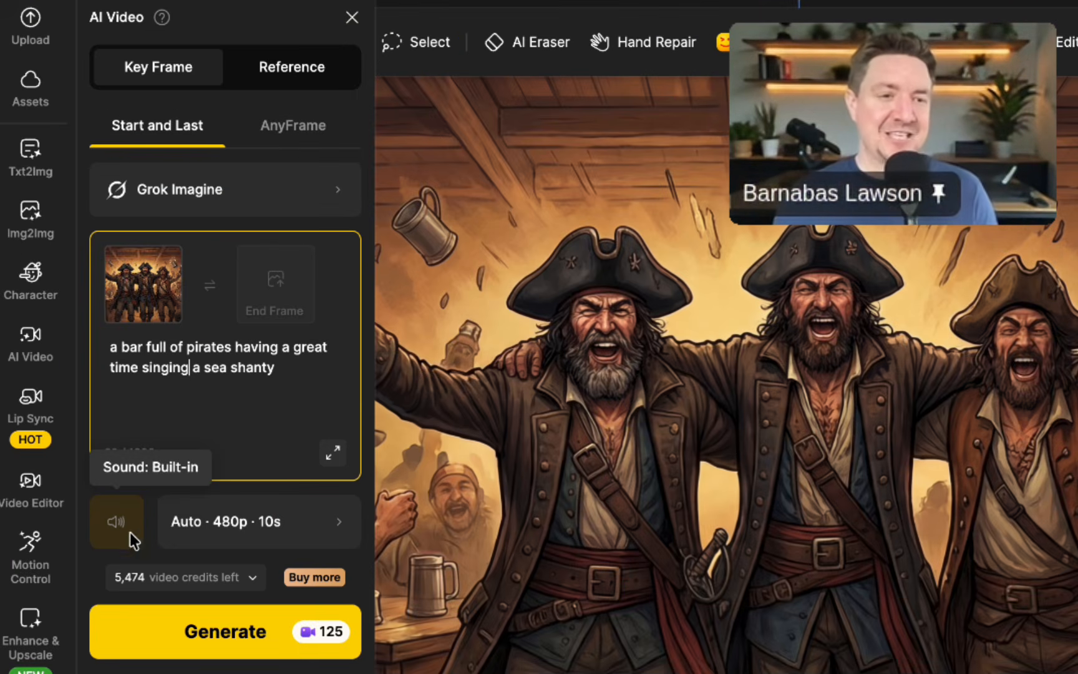
click(248, 524)
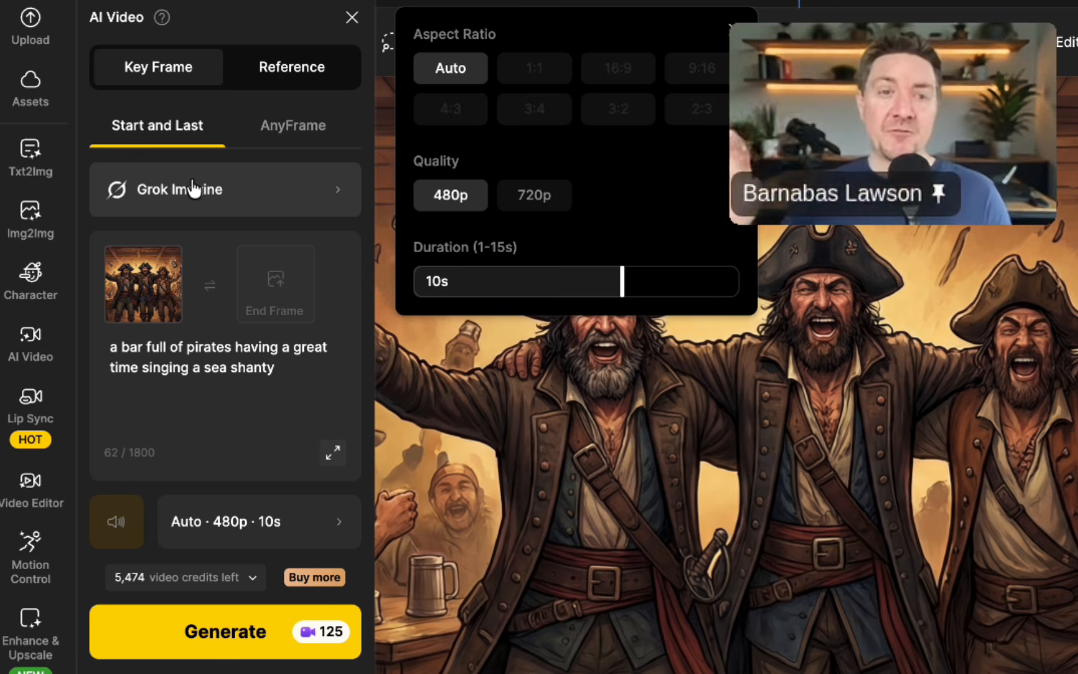
click(548, 208)
drag(622, 279, 789, 292)
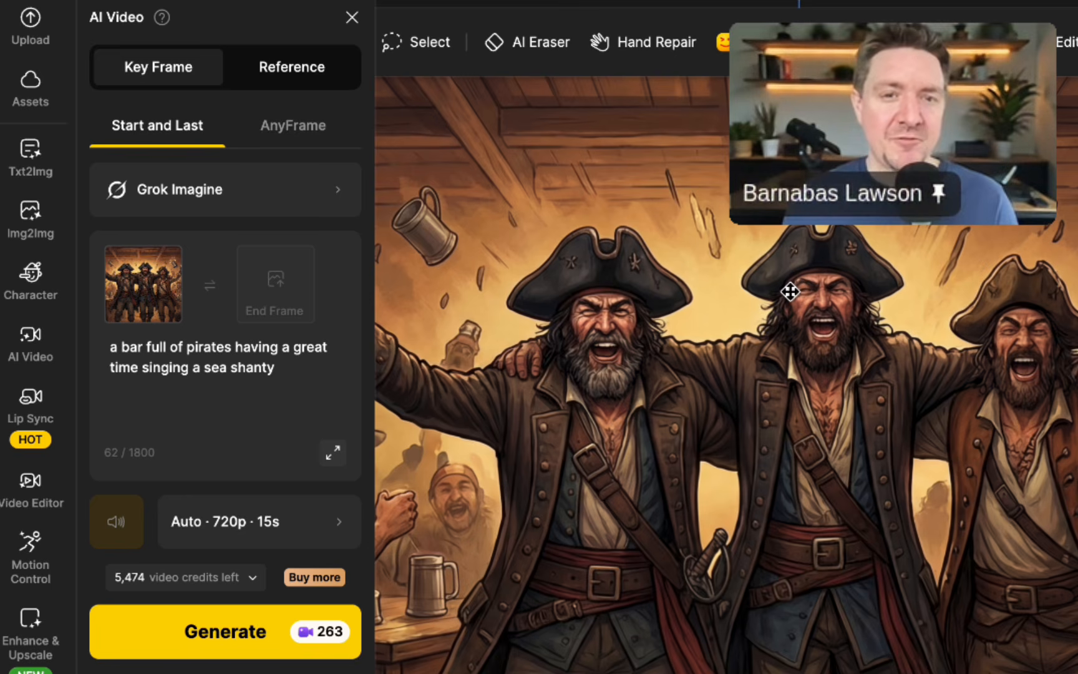
click(202, 633)
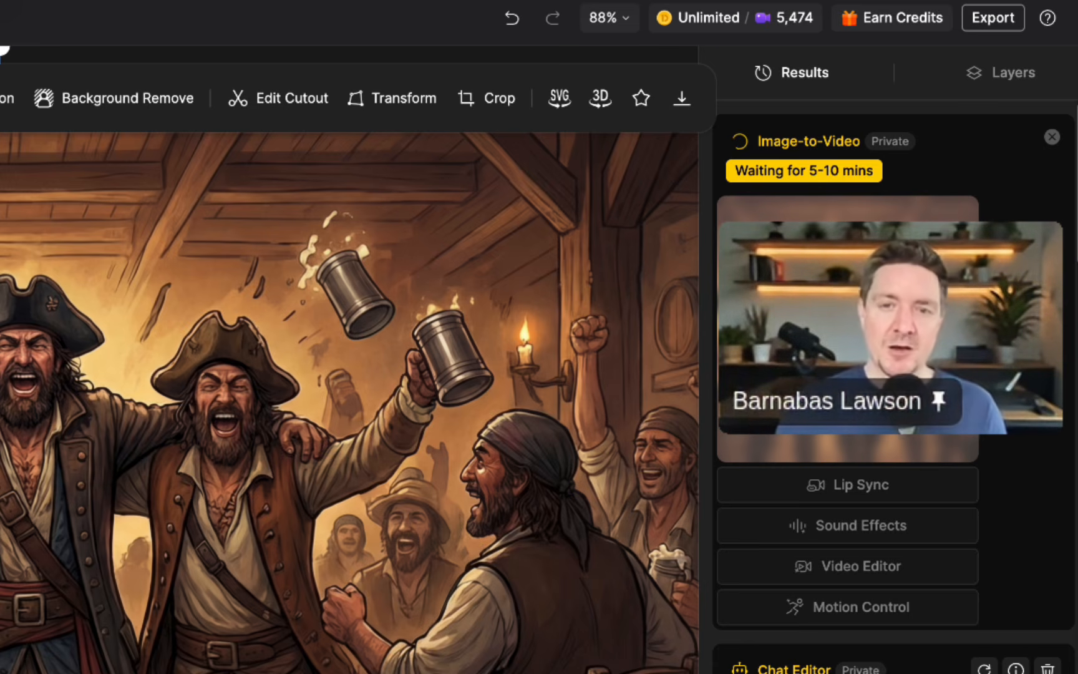
Find the "A Jolly Good Time" storyboard among the earlier results and examine its nine panels enlarged.
scroll(895, 280, down, 2)
scroll(895, 467, down, 4)
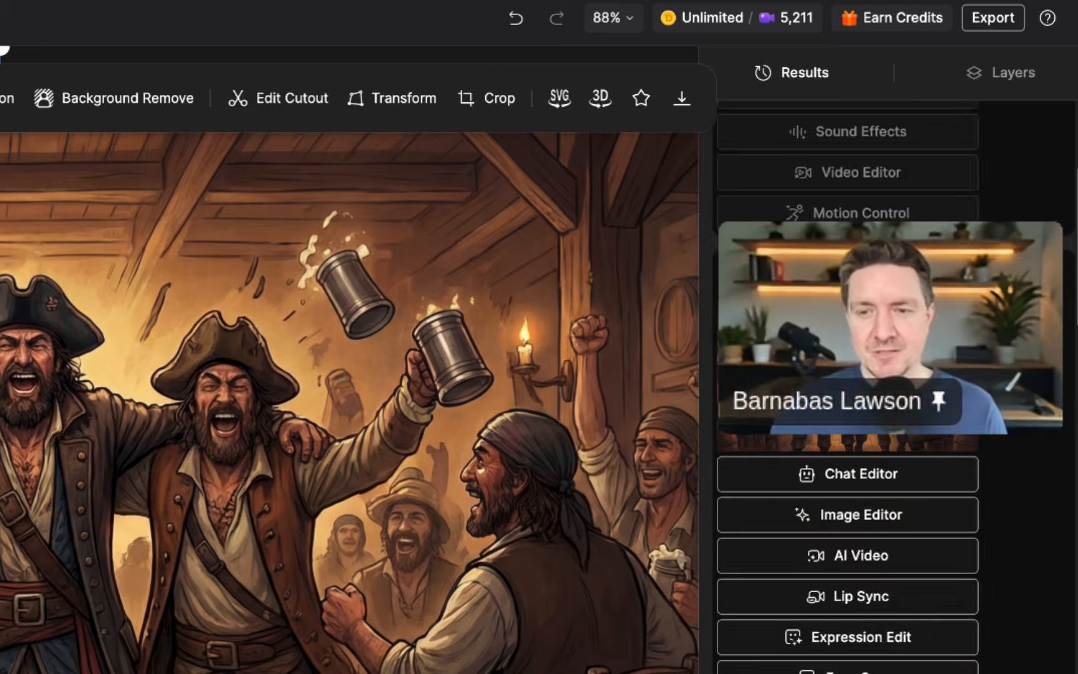
scroll(1013, 500, down, 5)
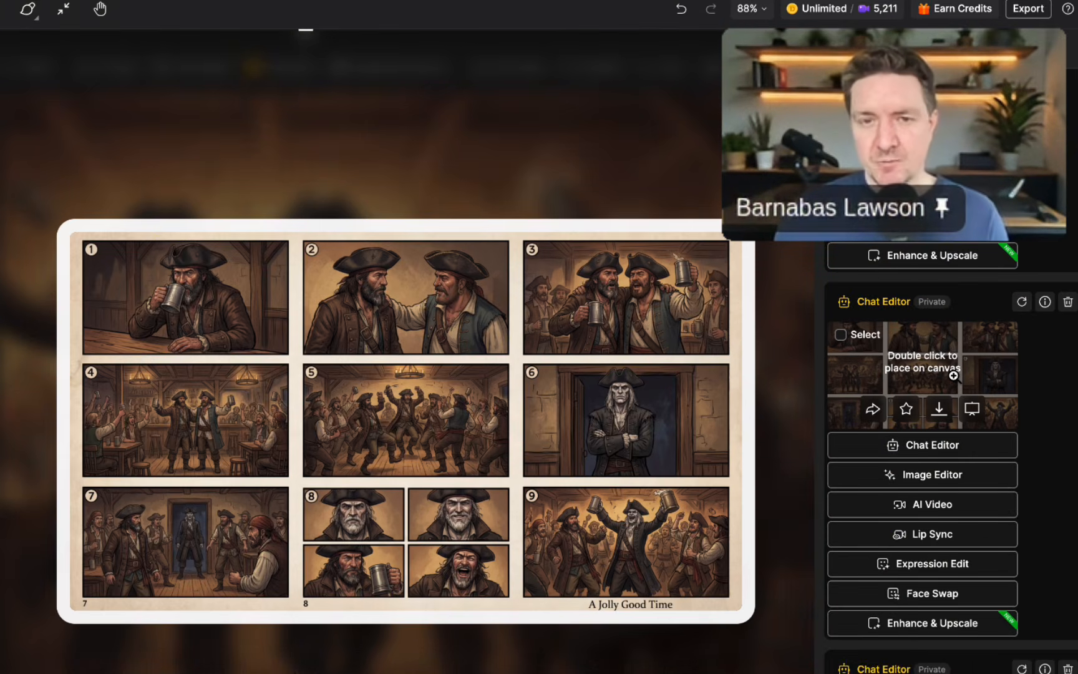
click(953, 377)
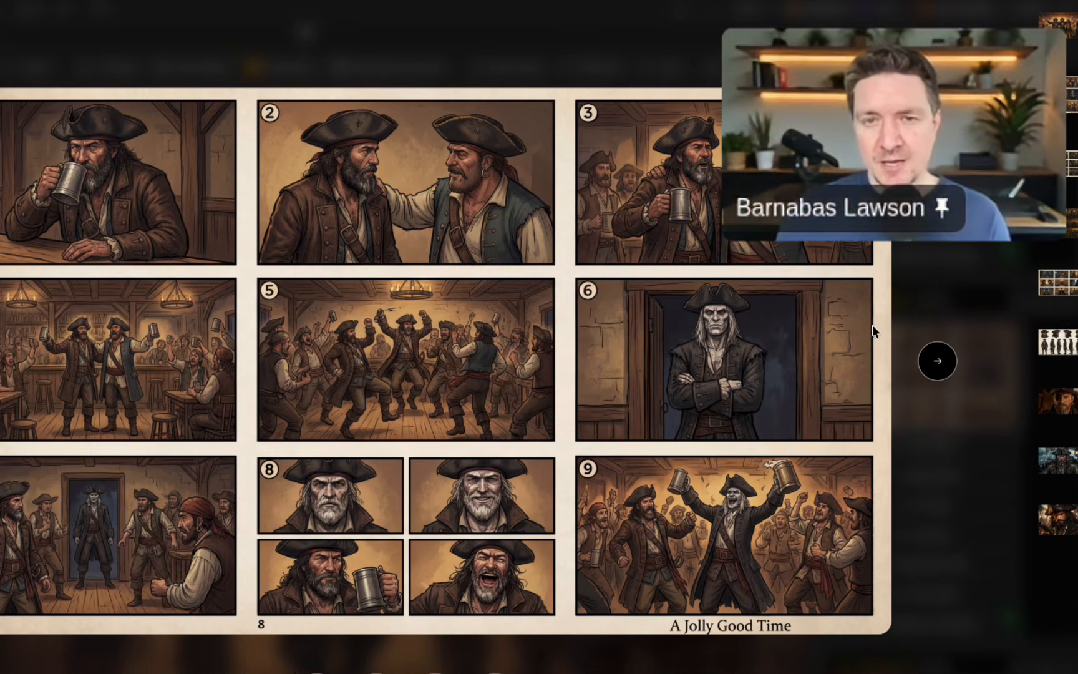
click(947, 260)
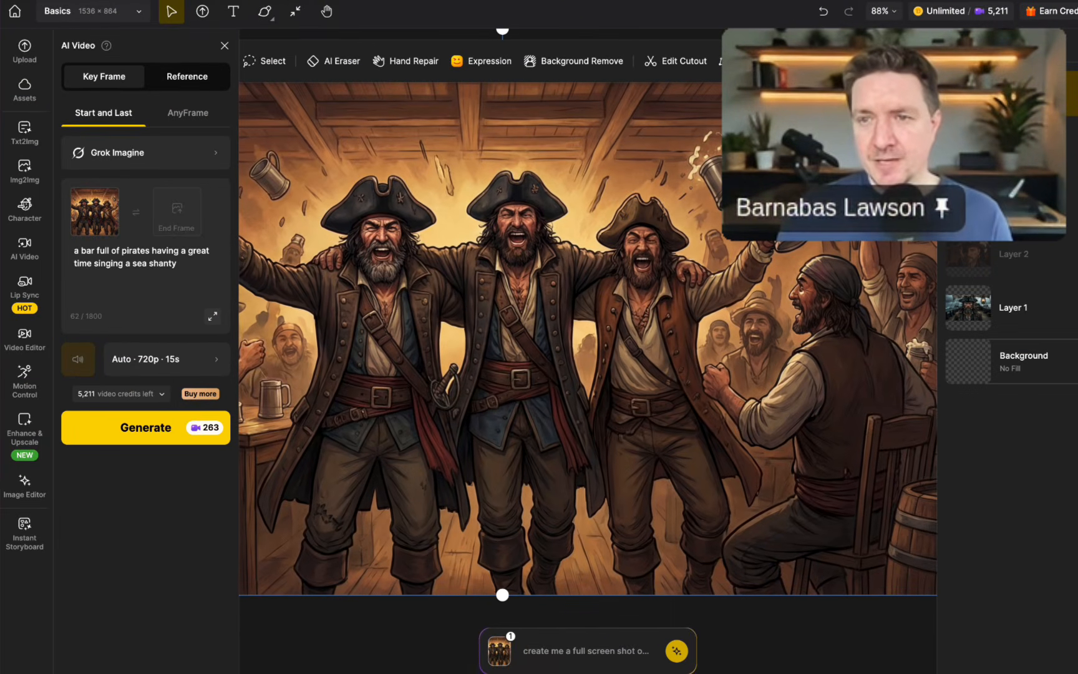
Hide the layer with the enlarged panel 9 to reveal the storyboard beneath it, and close the AI Video settings.
click(1073, 94)
scroll(571, 503, up, 1)
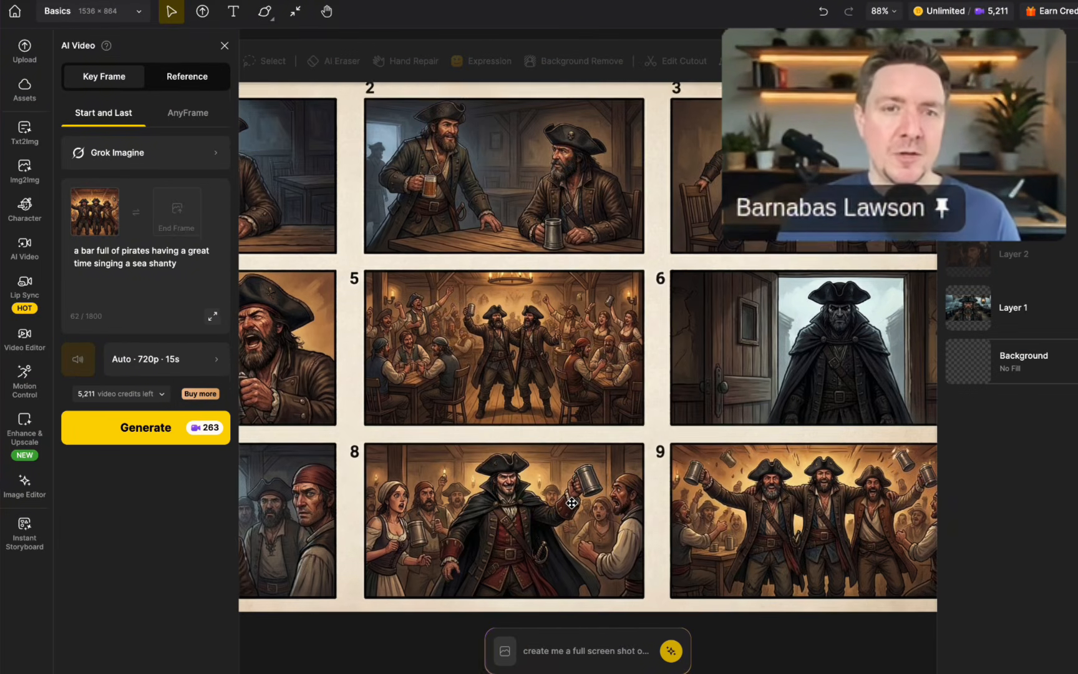
scroll(571, 502, up, 1)
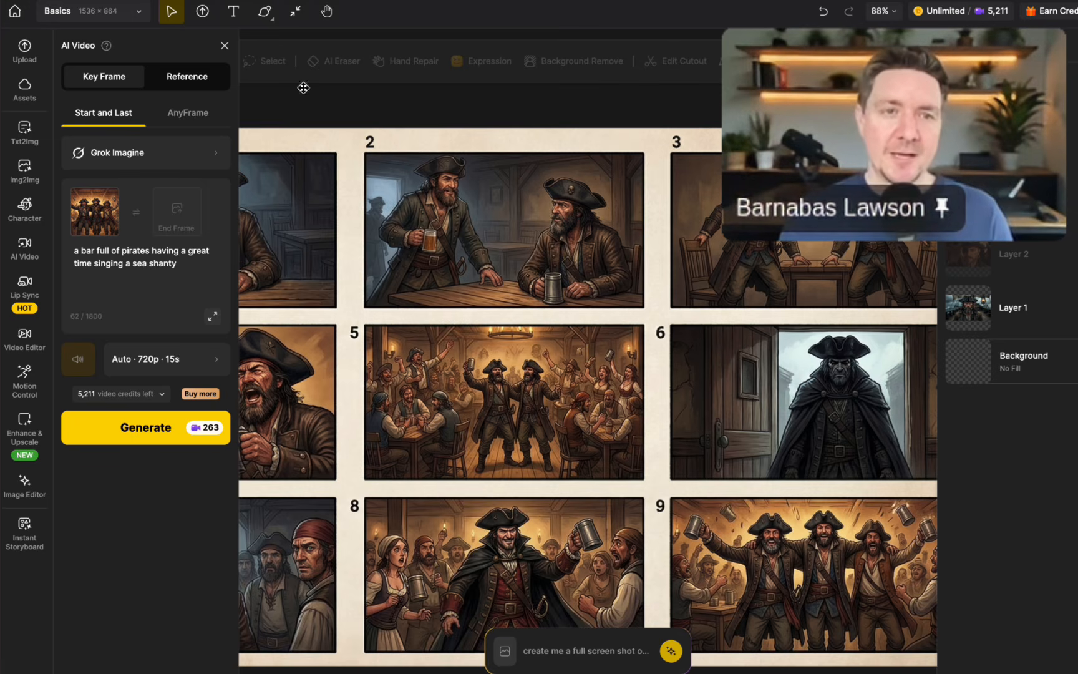
click(223, 47)
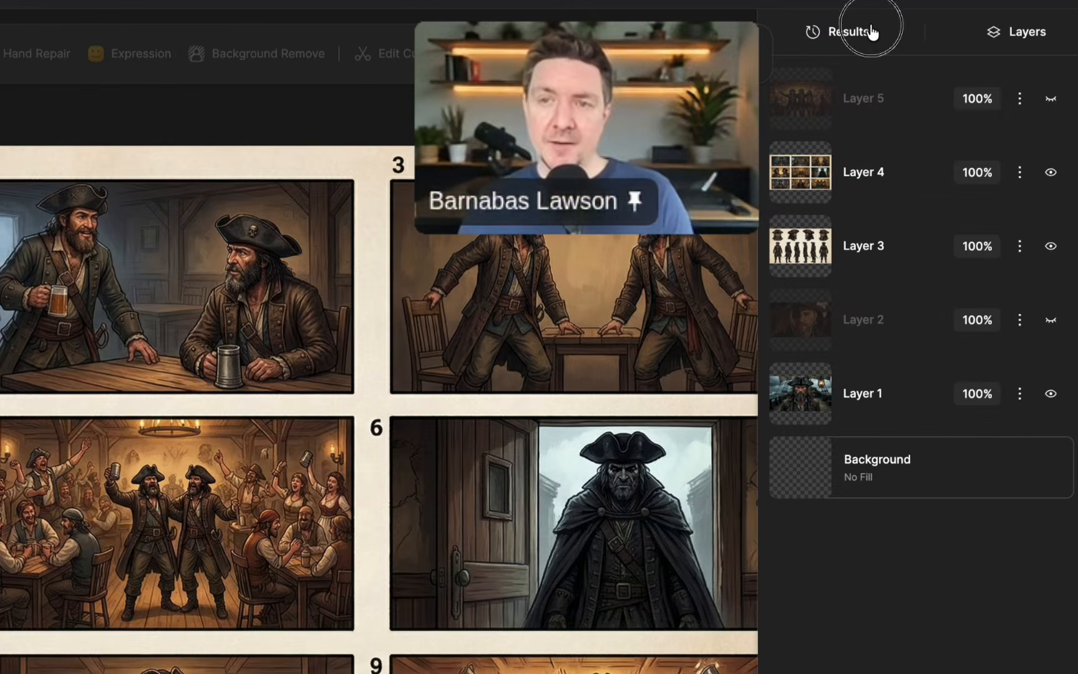
Show Layer 2 and Layer 5 briefly and hide each of them again.
click(873, 33)
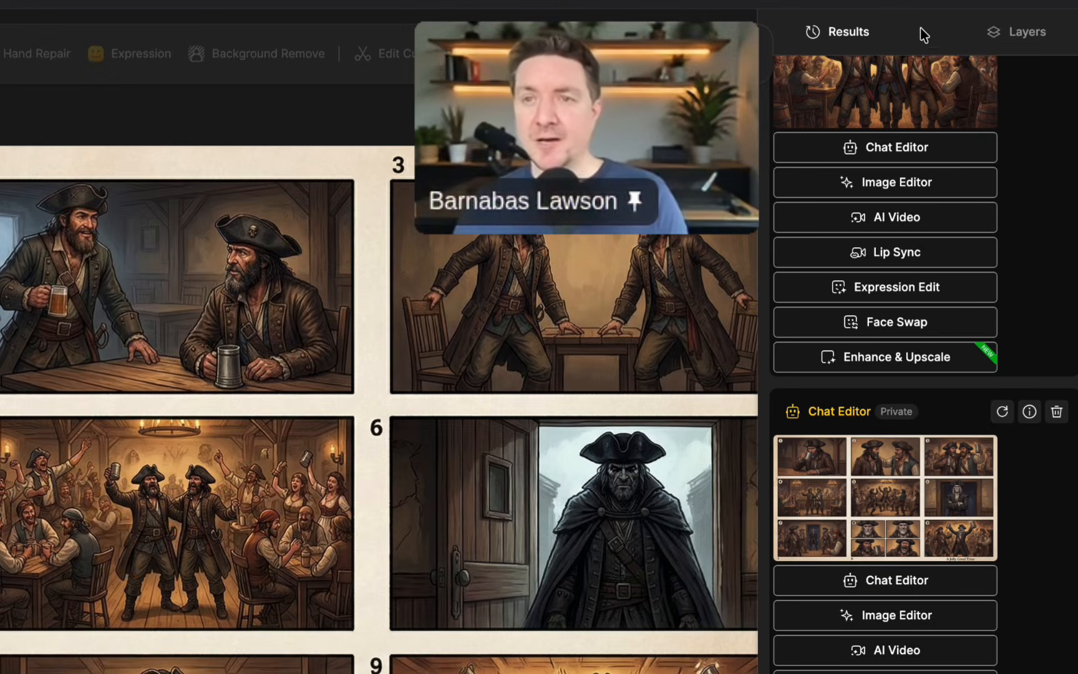
click(1008, 34)
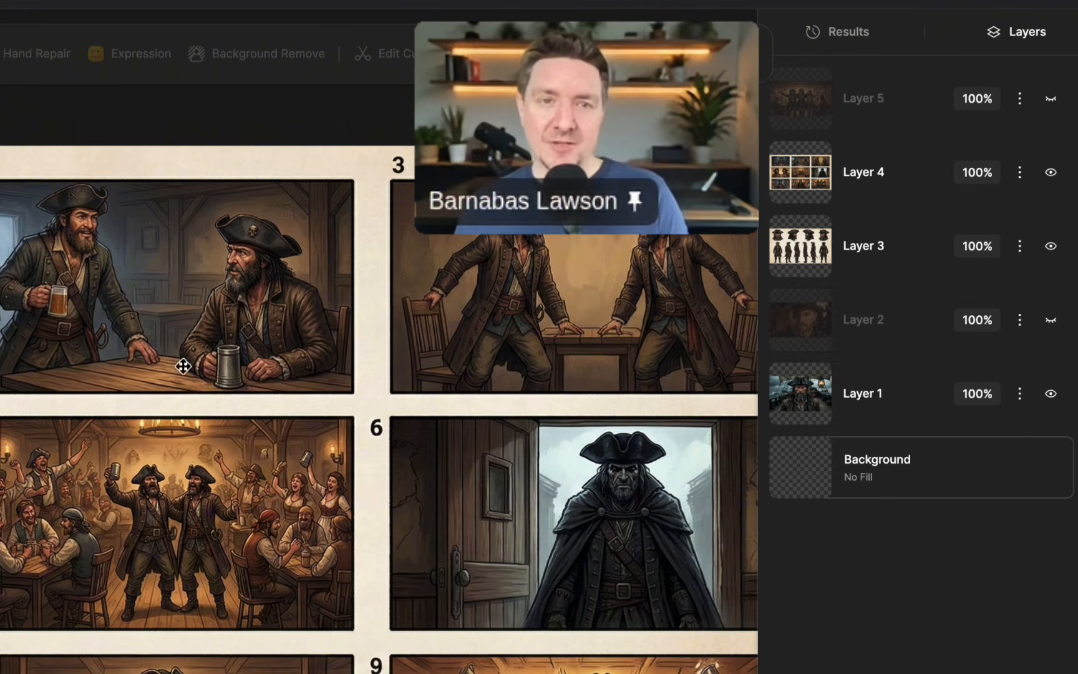
click(1050, 324)
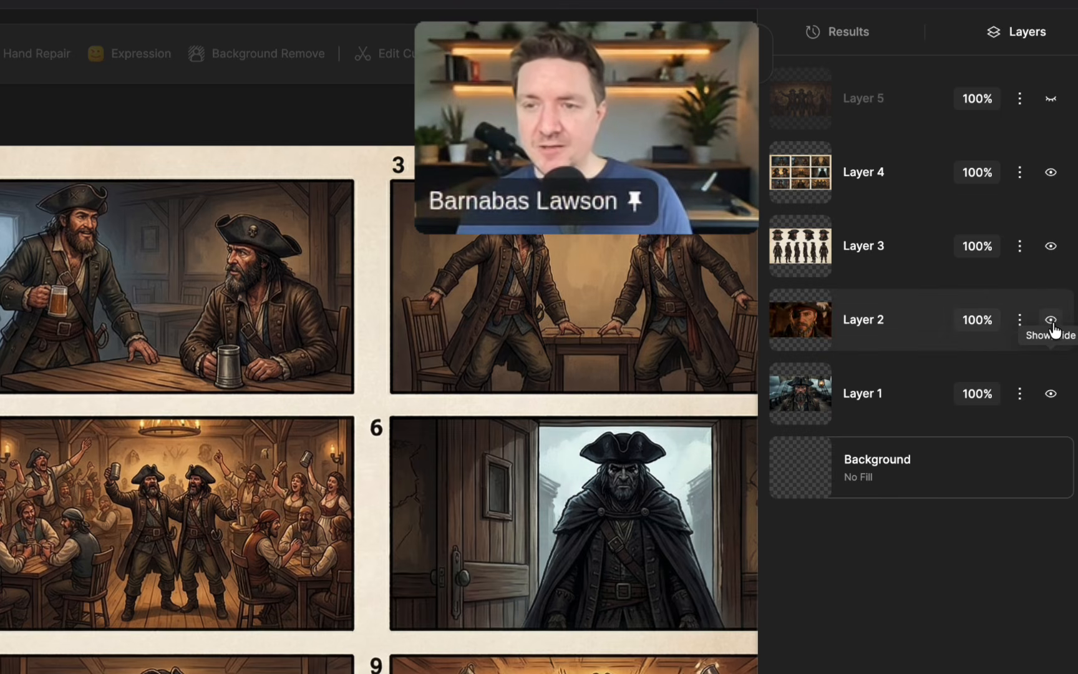
click(1051, 320)
click(1051, 99)
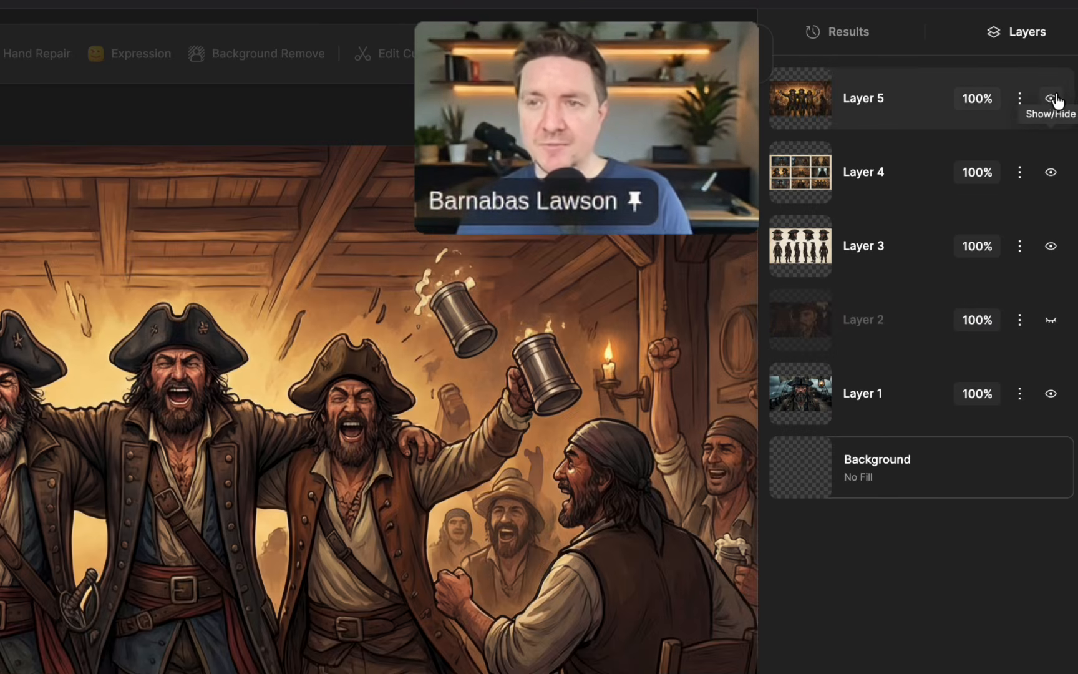
click(1051, 99)
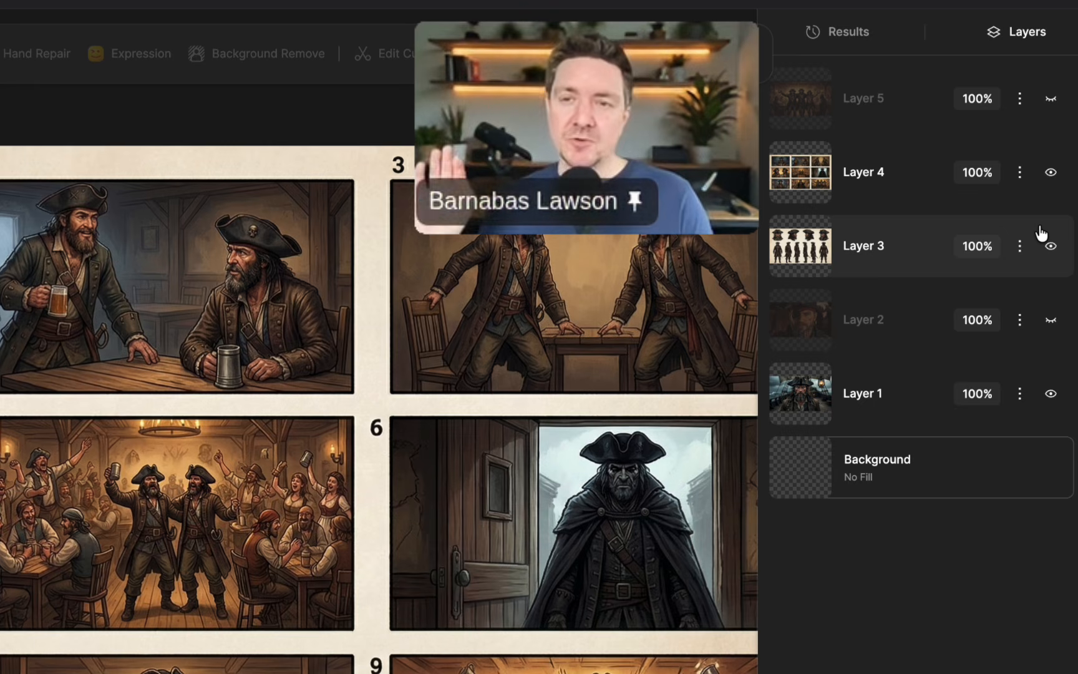
Check the progress of the running image and video generations in the results list.
click(890, 39)
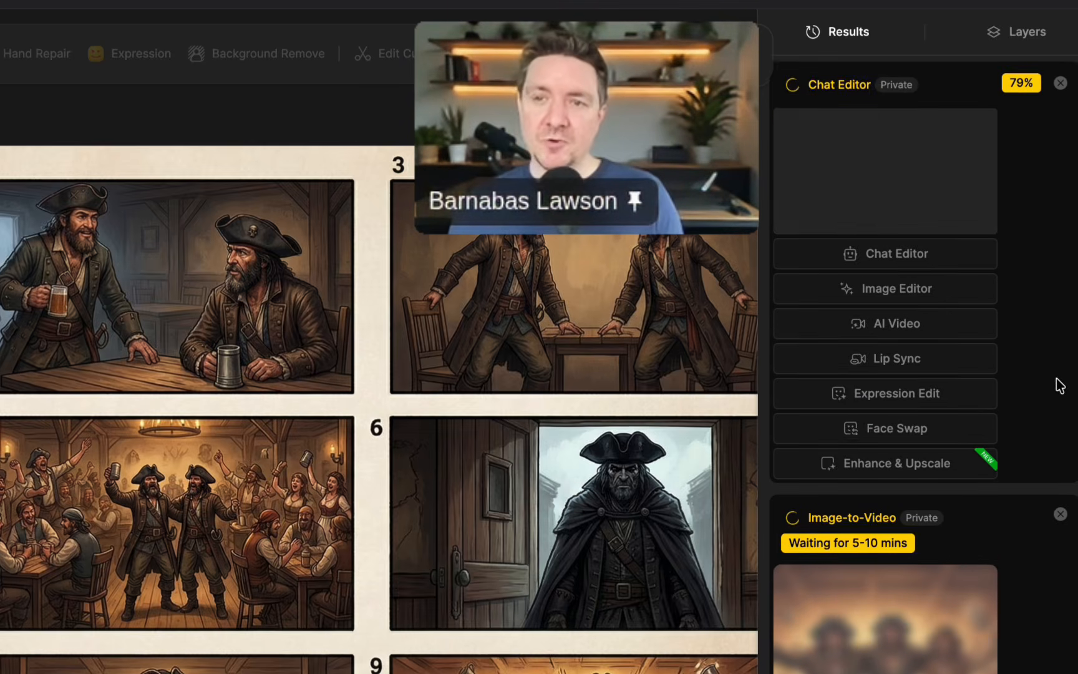
scroll(1039, 426, down, 8)
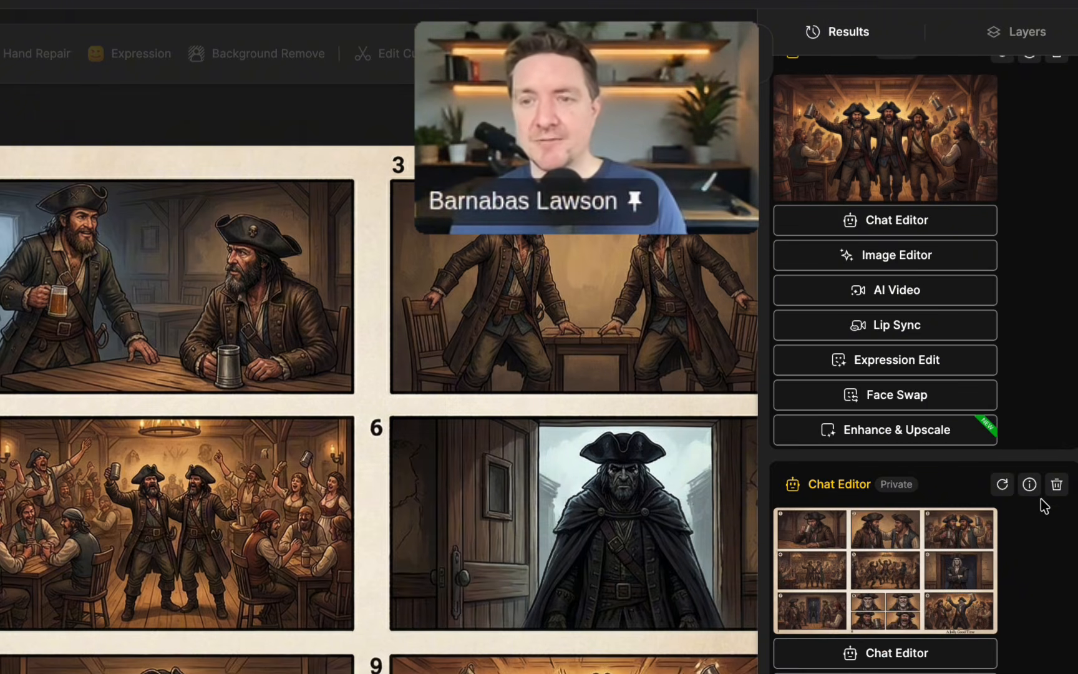
scroll(1044, 505, up, 8)
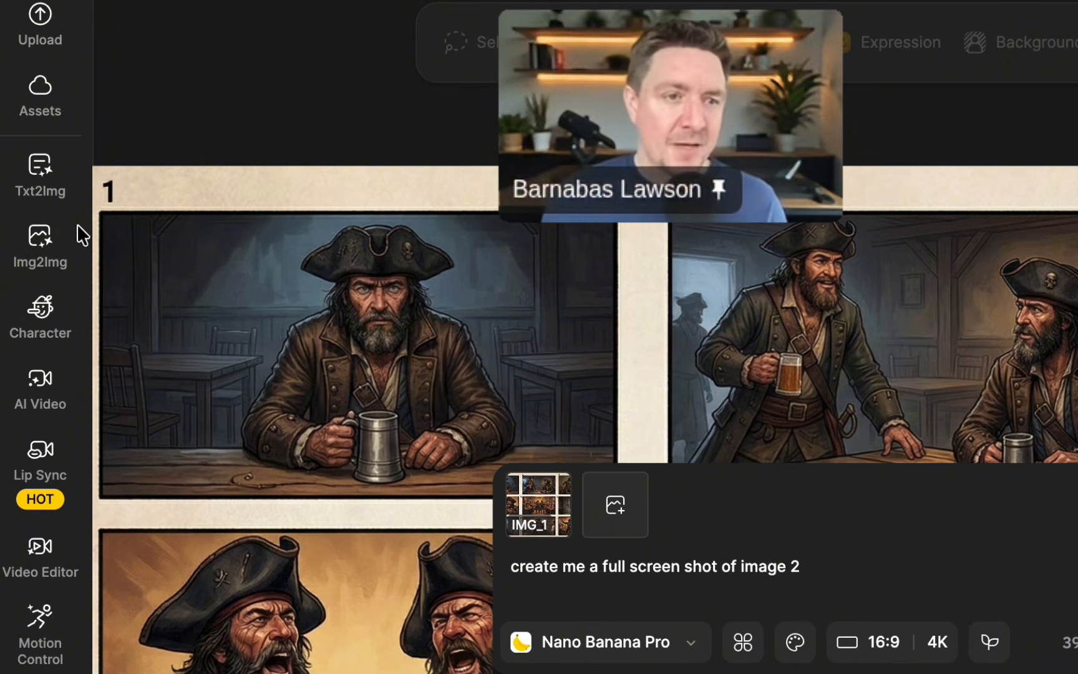
mouse_move(62, 250)
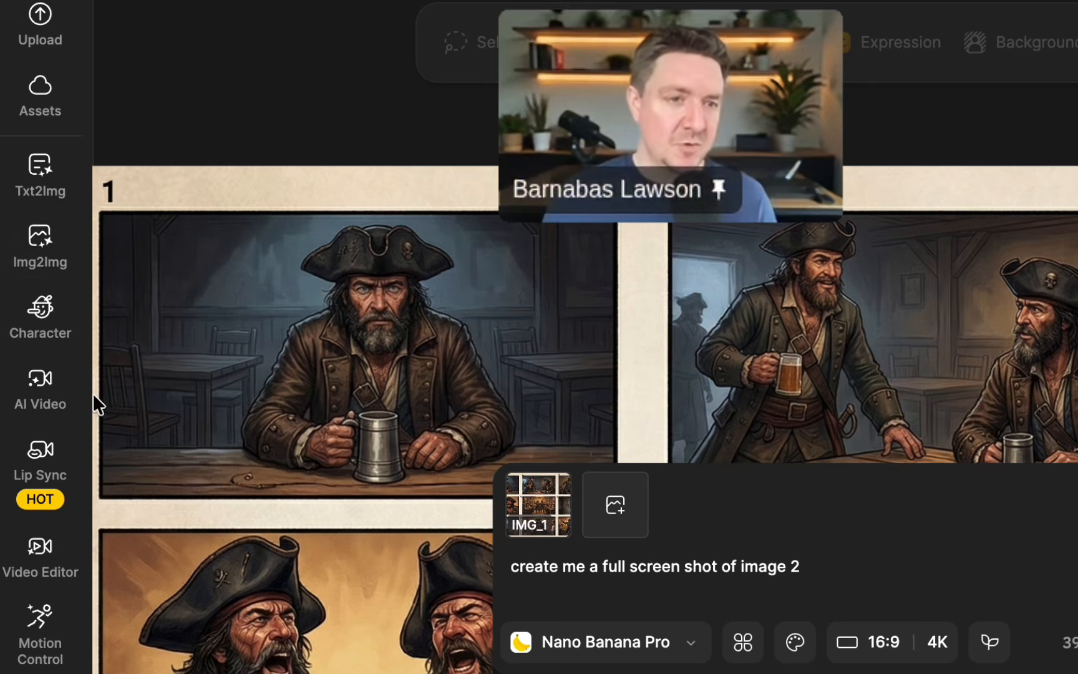
scroll(76, 353, down, 3)
scroll(75, 353, down, 3)
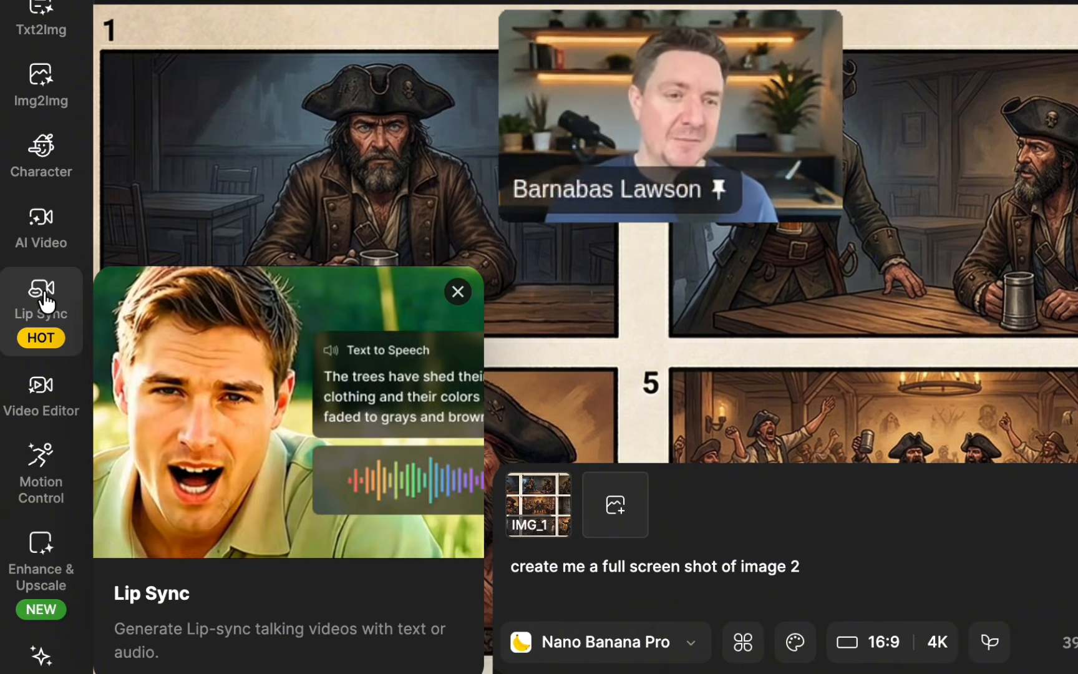
scroll(83, 211, down, 7)
mouse_move(71, 207)
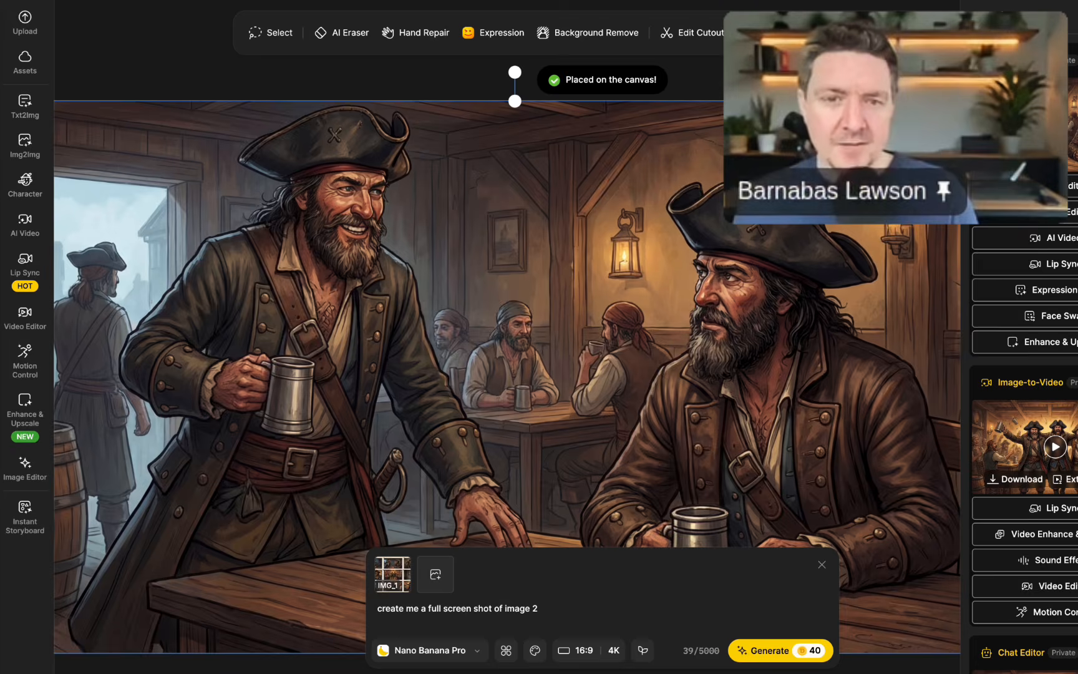
Close the image prompt box and start a lip sync using the canvas image of the two pirates at the table.
click(821, 565)
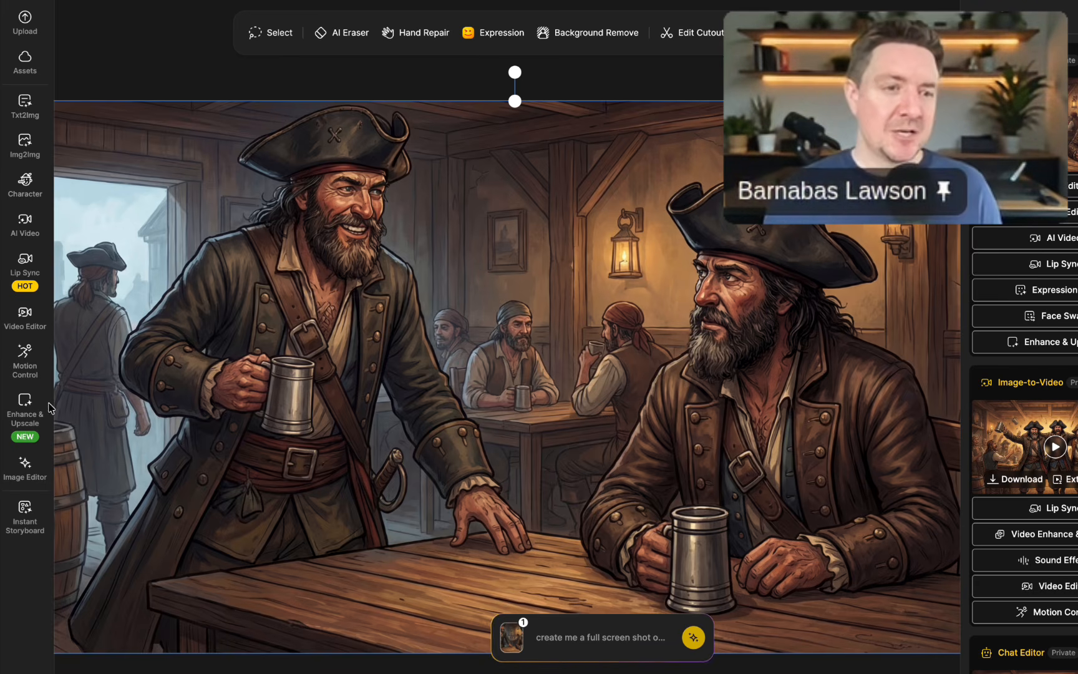
click(34, 272)
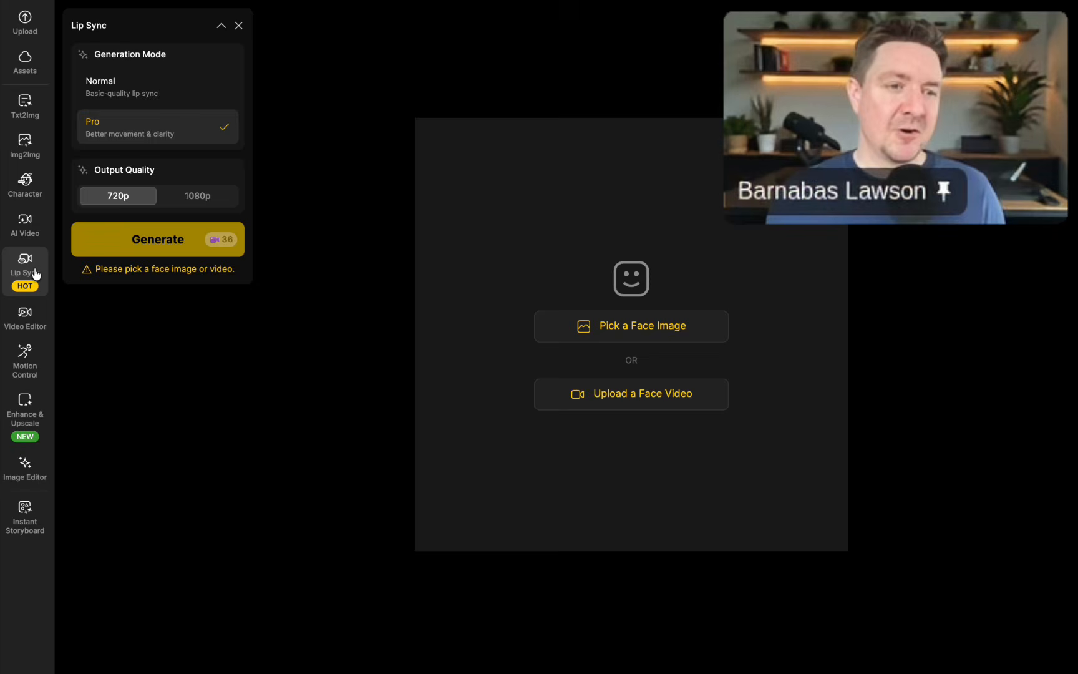
click(630, 329)
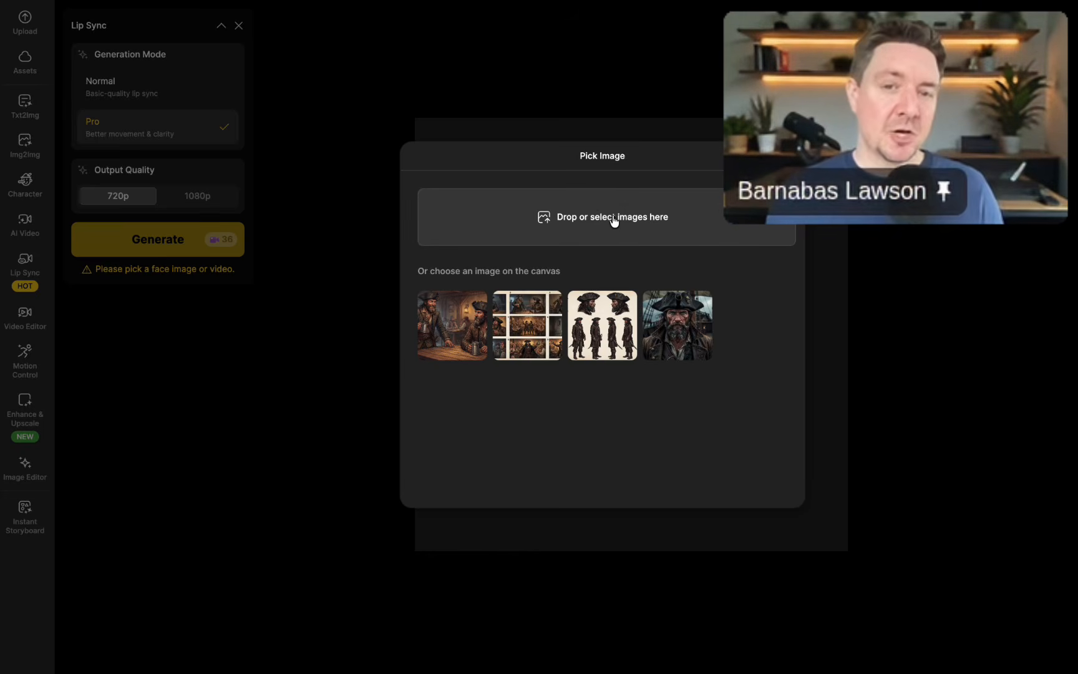
click(462, 327)
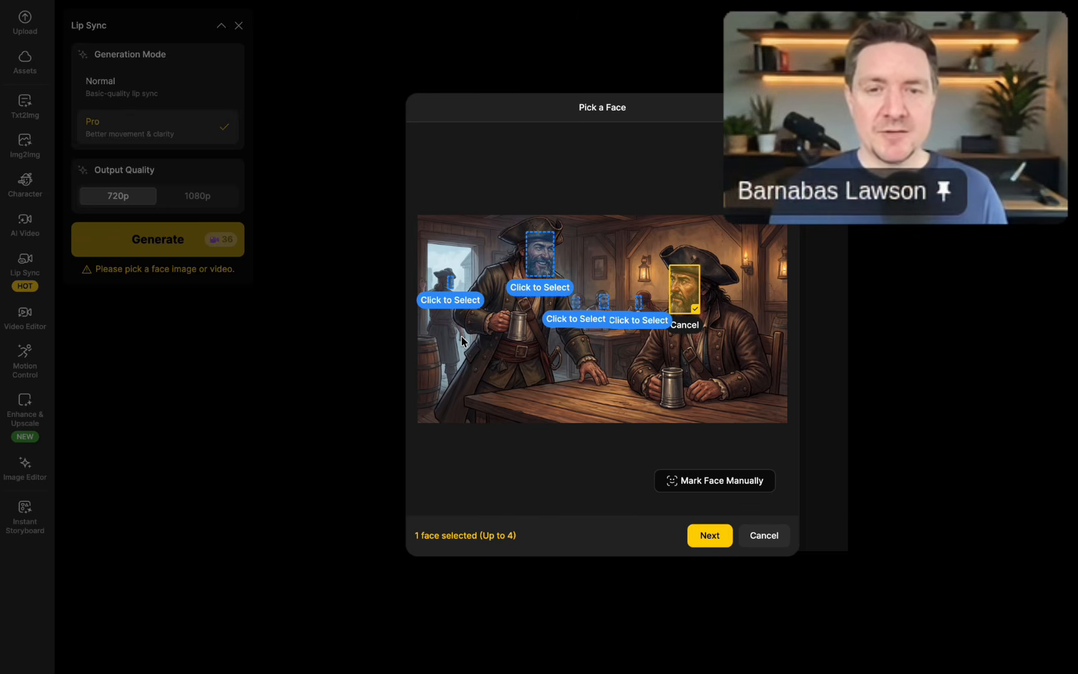
Select the faces of the standing and the seated pirate as the two speakers for the lip sync and confirm the choice.
click(678, 297)
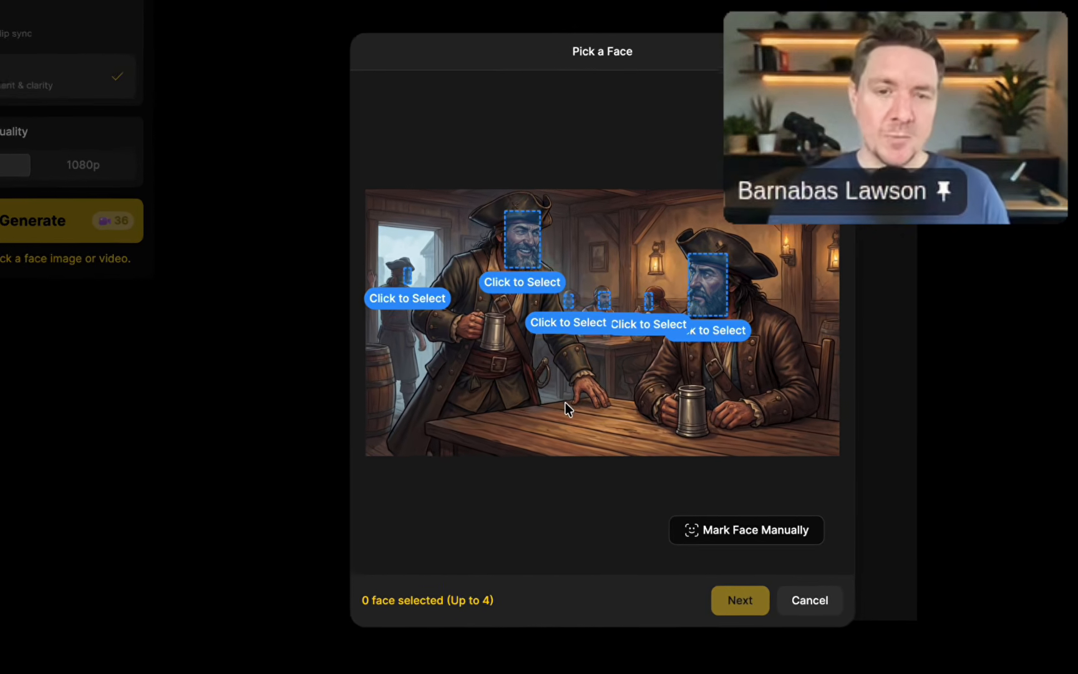
click(517, 237)
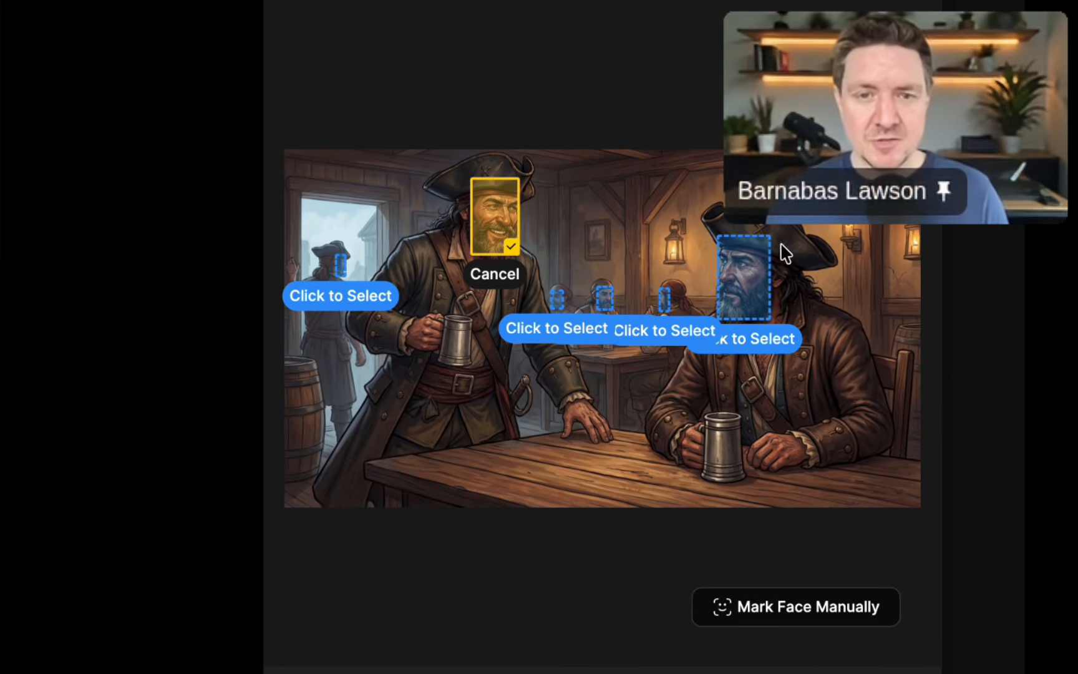
click(760, 293)
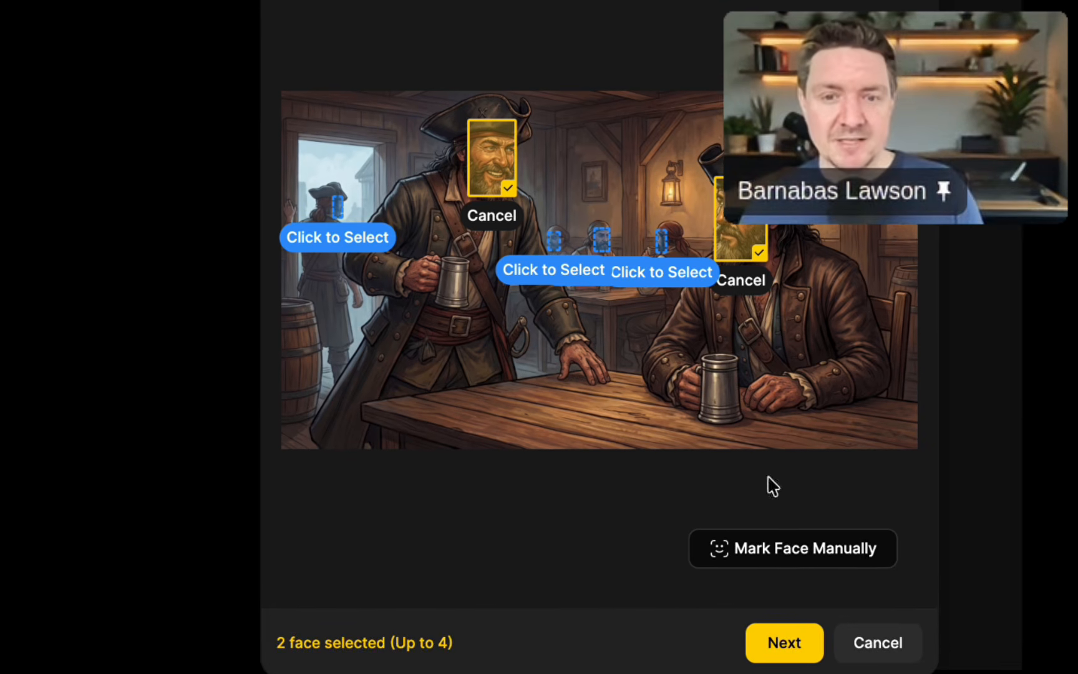
click(795, 620)
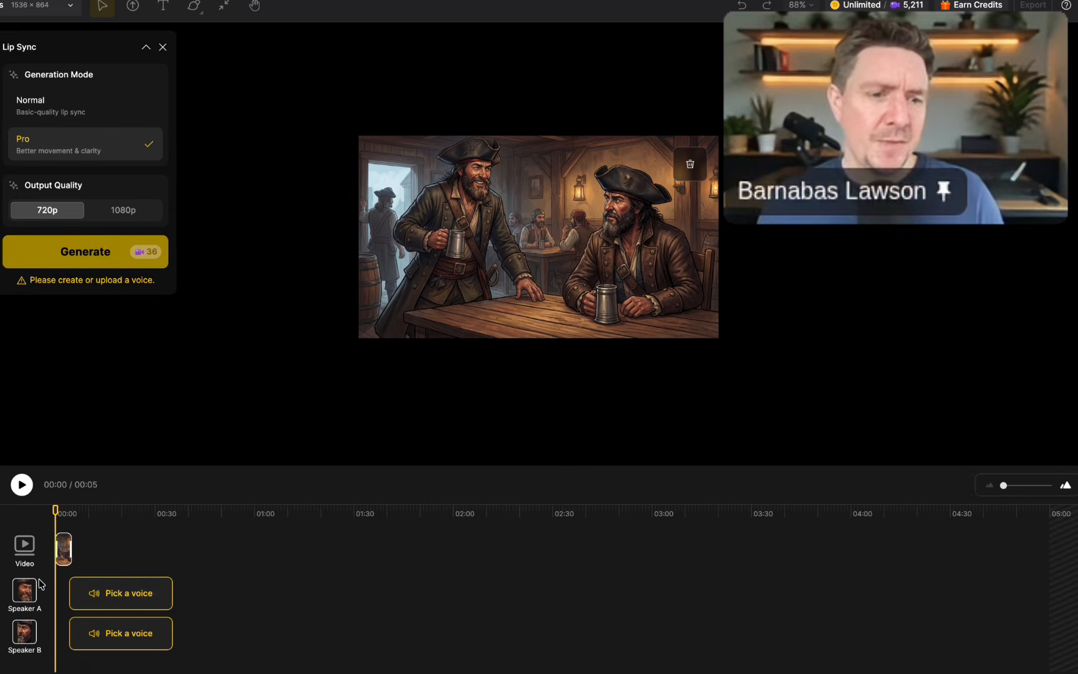
Give Speaker A the line "Whats up Matty?" in the Jack voice using Expressive Mode, generate the audio and apply it.
click(111, 595)
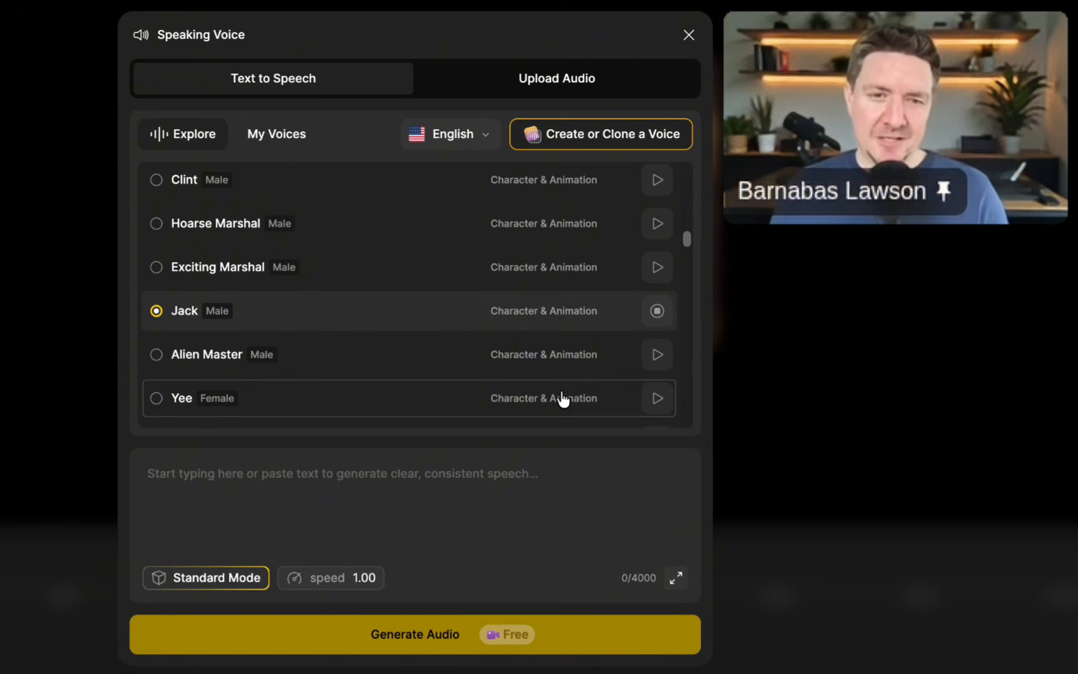
click(656, 317)
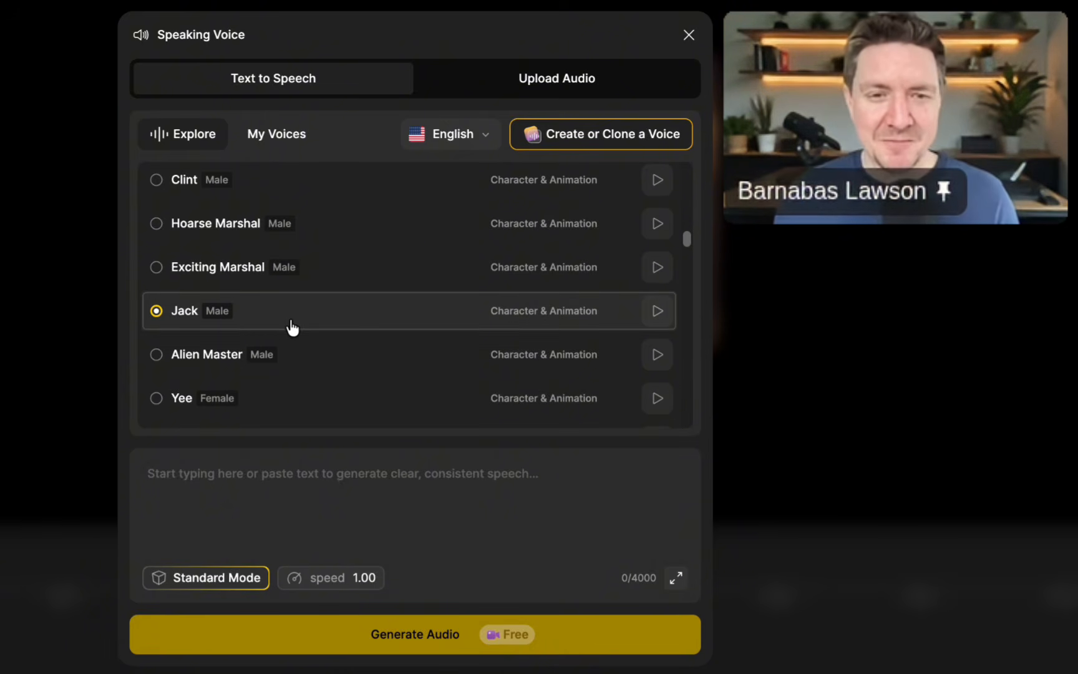
click(306, 491)
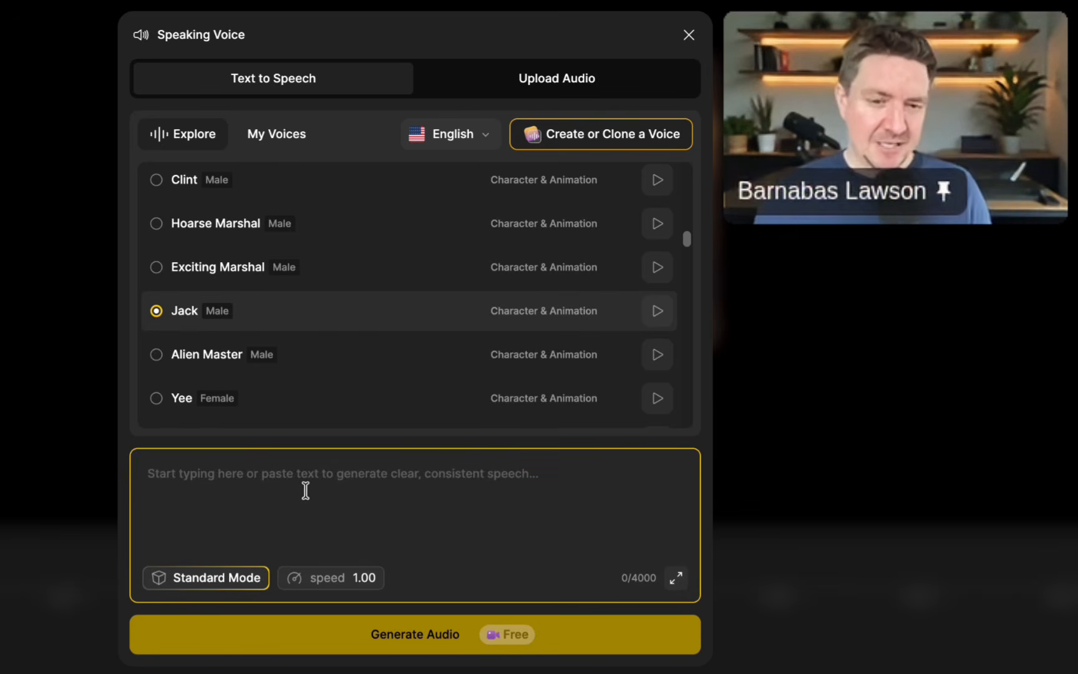
text(Whats up Matty?)
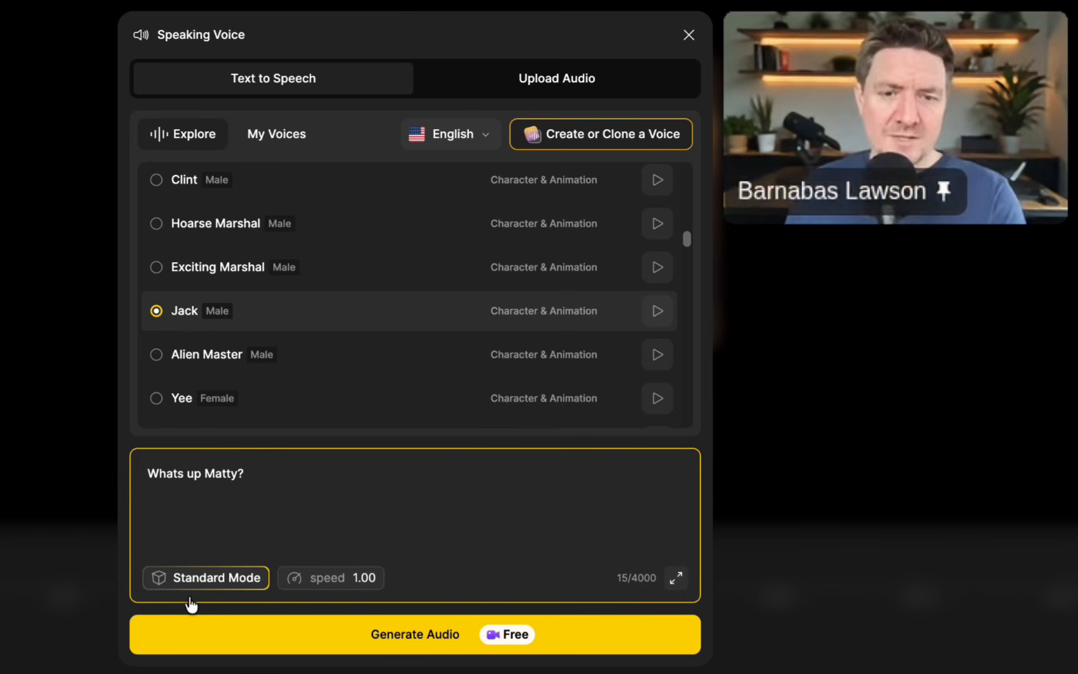
click(191, 589)
click(207, 500)
click(585, 626)
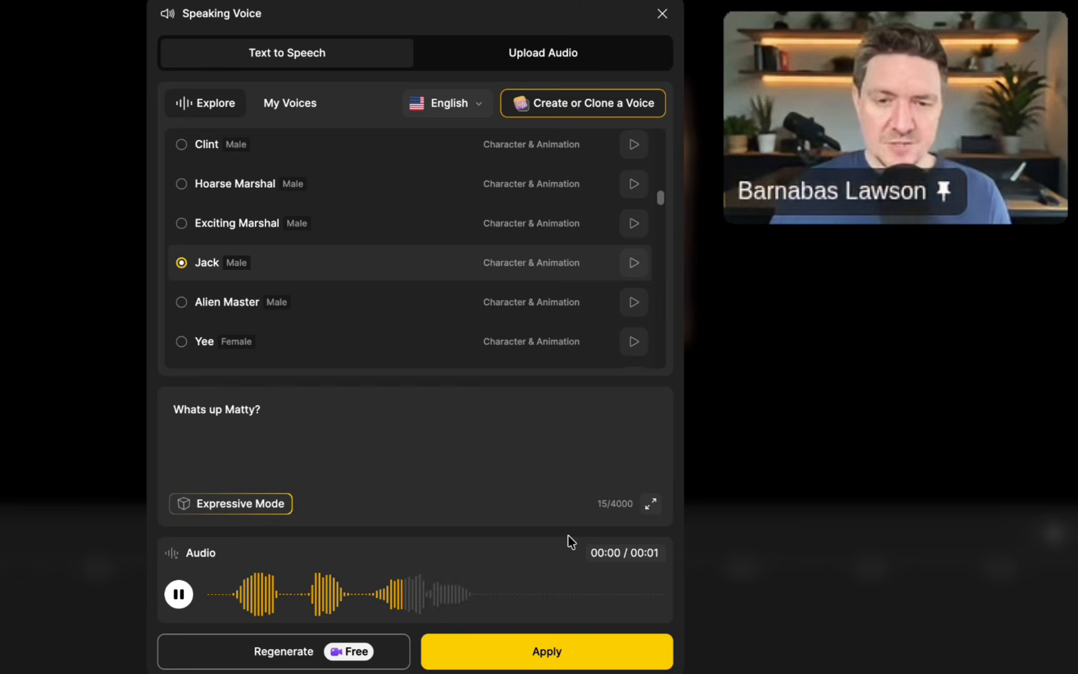
click(540, 653)
Give Speaker B the line "Just de-compressing from a few months of looting and treasure hunting on the high seas!" in the Joey voice.
click(115, 661)
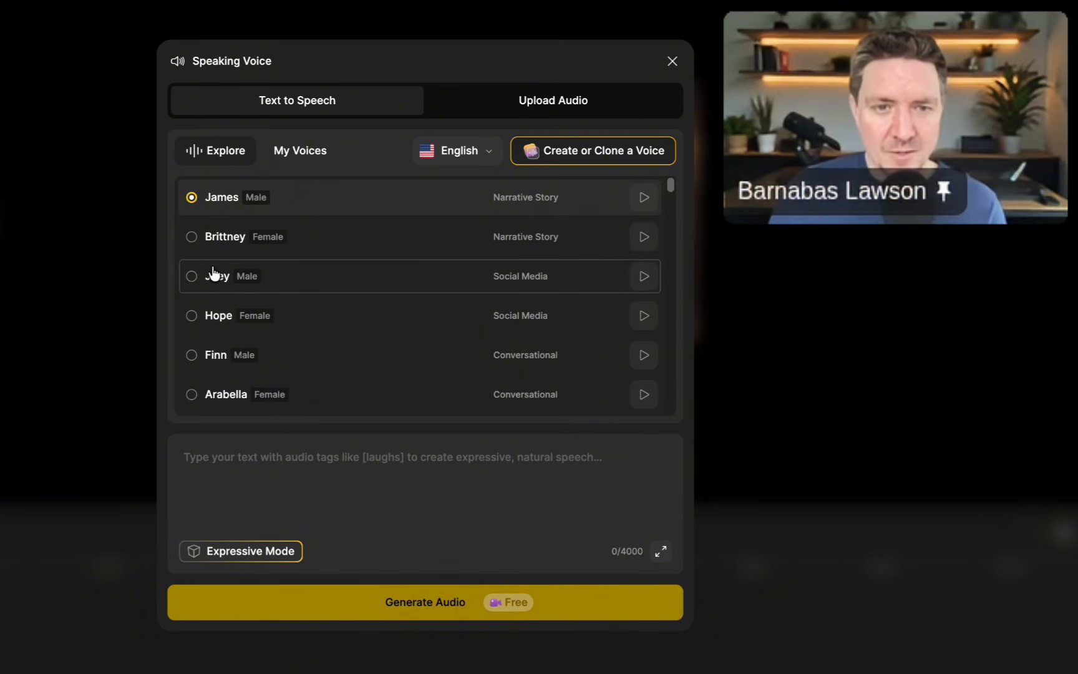
click(197, 278)
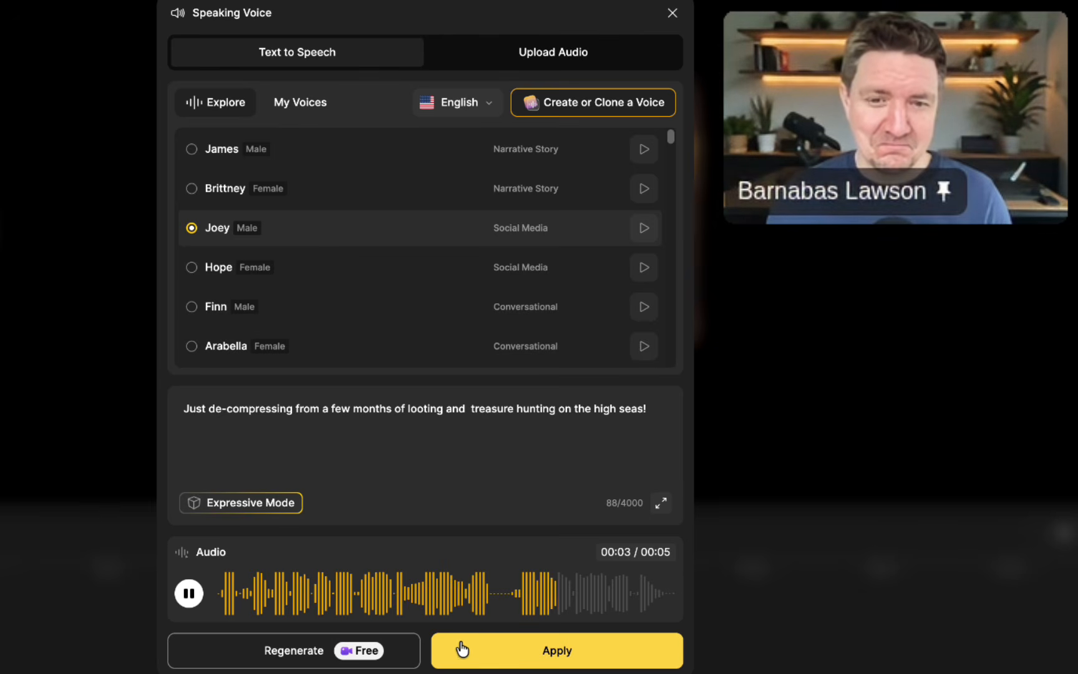
click(536, 652)
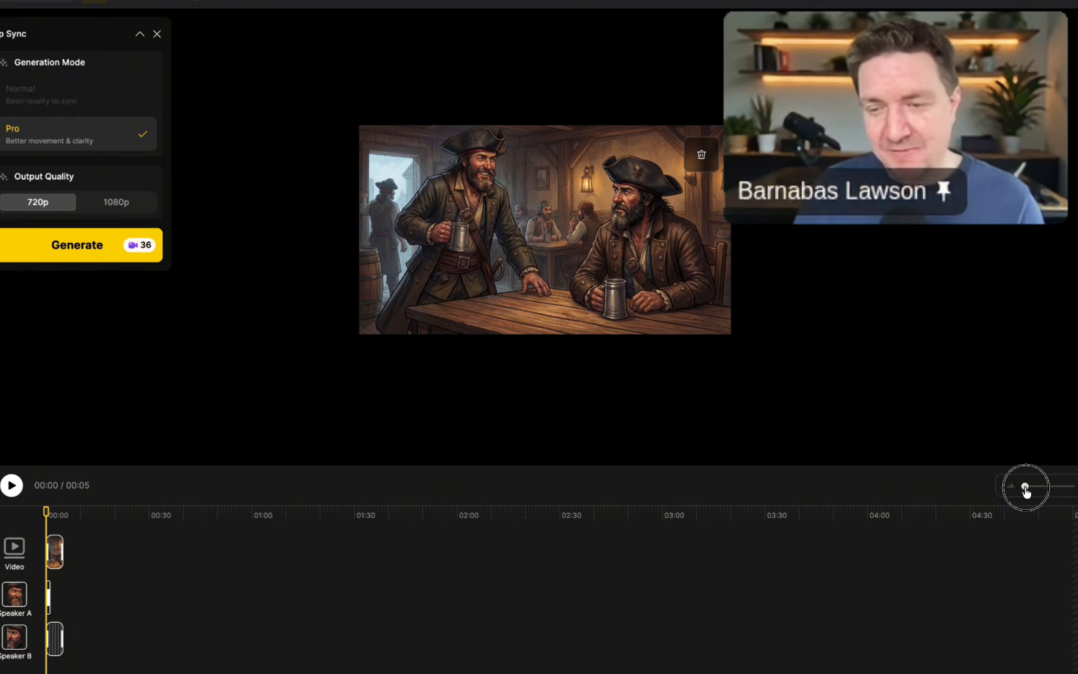
Extend the video clip to about 9 seconds and move Speaker B's audio to start at about 2 seconds.
drag(1024, 488, 1036, 486)
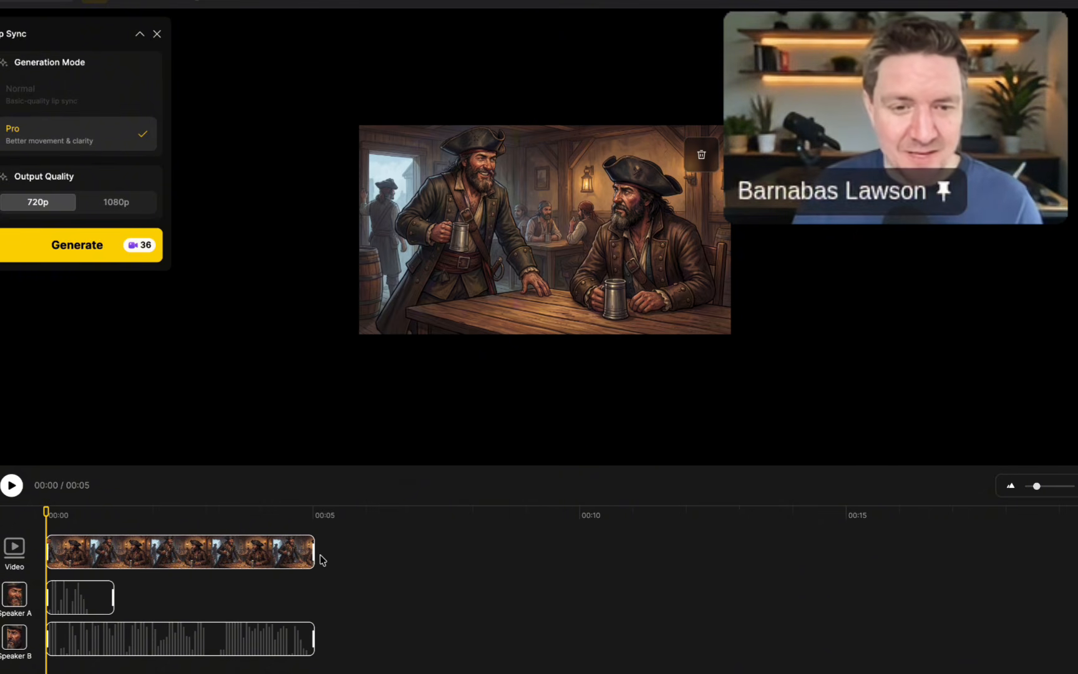
drag(314, 553, 512, 551)
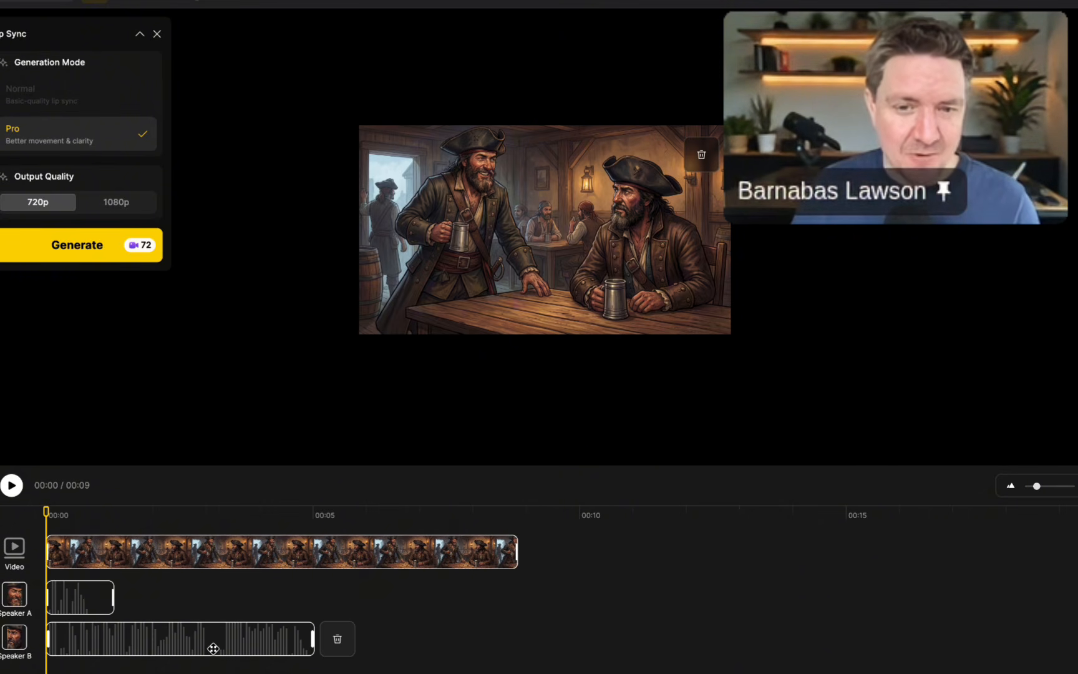
drag(514, 551, 522, 552)
drag(203, 633, 308, 632)
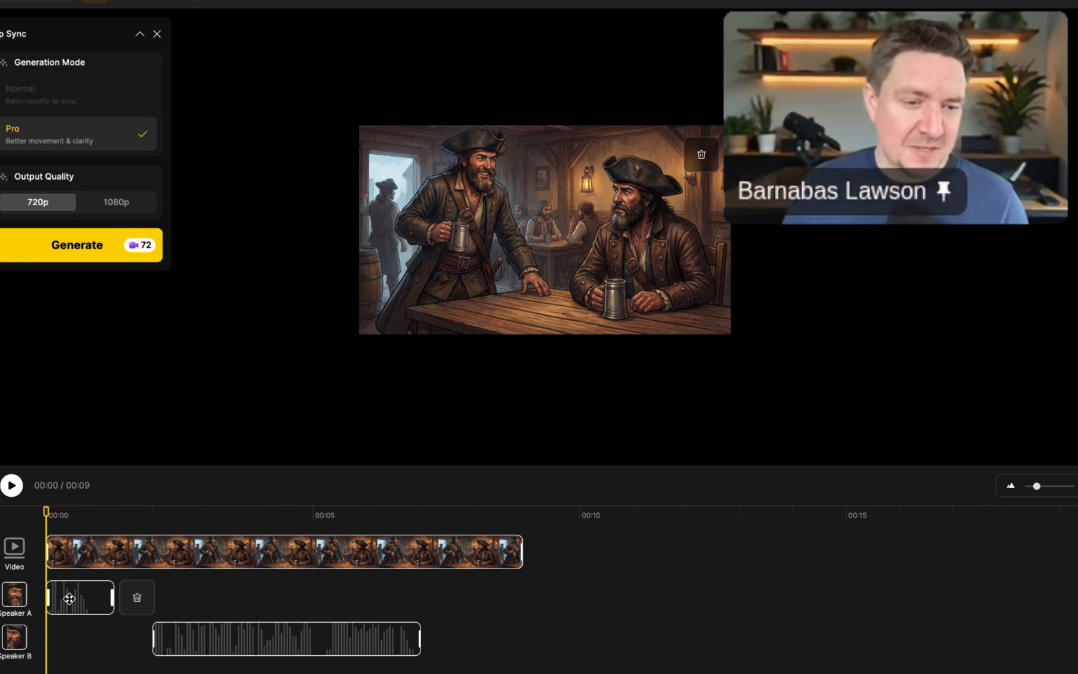
Delay Speaker A's audio slightly, shift Speaker B's audio earlier so it starts as Speaker A's ends, and play the dialogue back.
drag(69, 598, 88, 597)
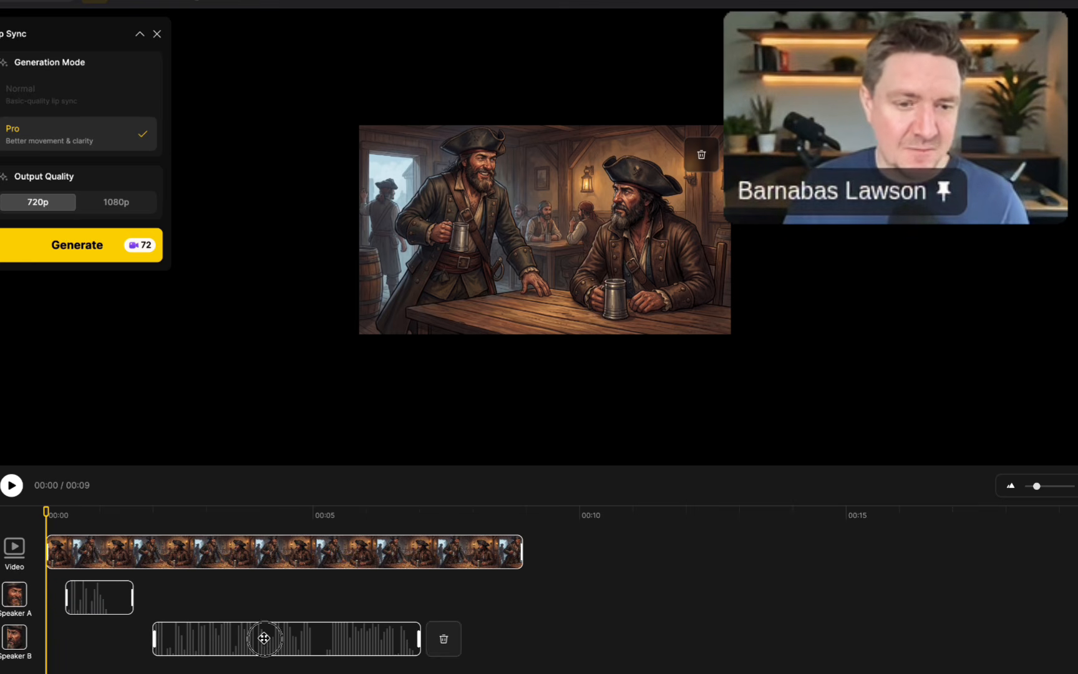
drag(264, 637, 238, 632)
drag(79, 595, 74, 600)
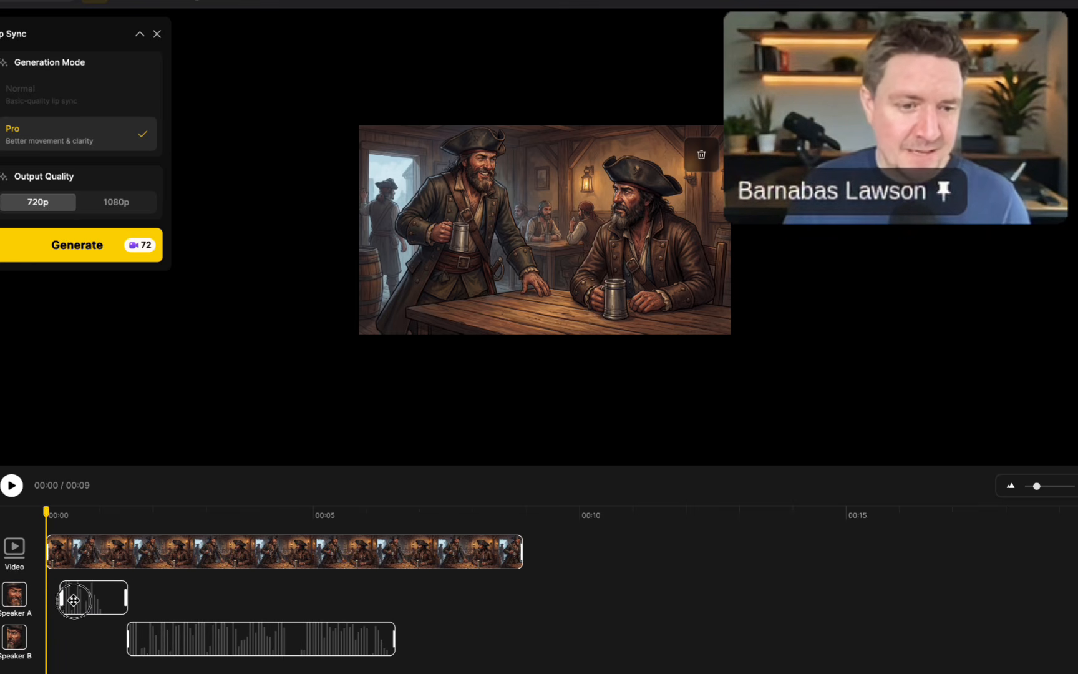
drag(188, 637, 181, 637)
mouse_move(184, 598)
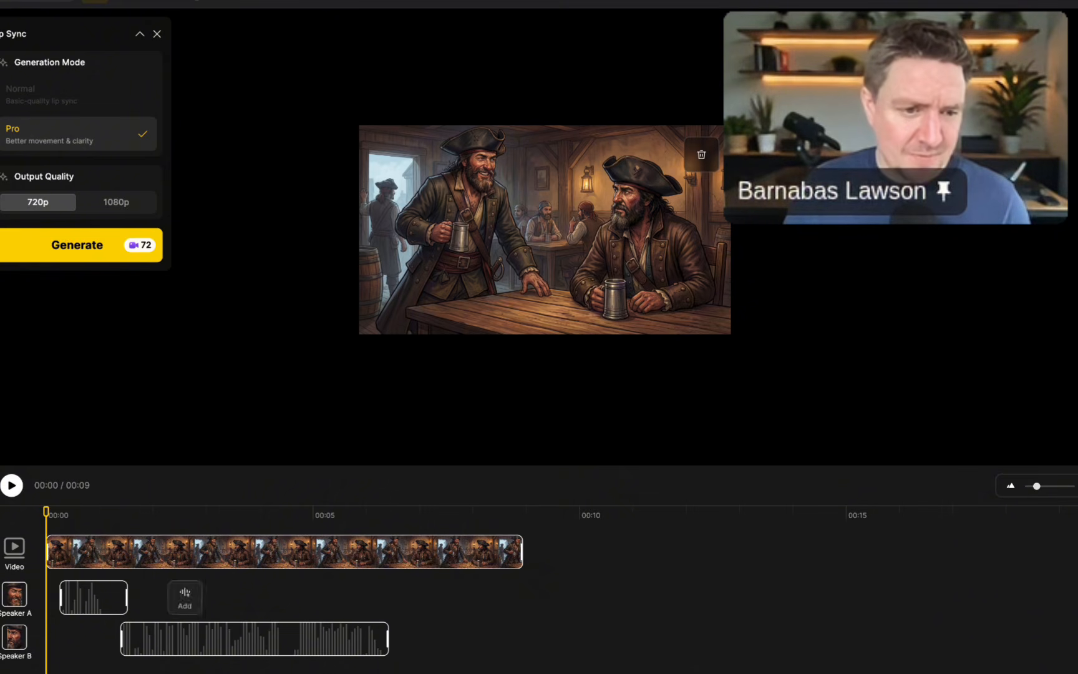
click(20, 489)
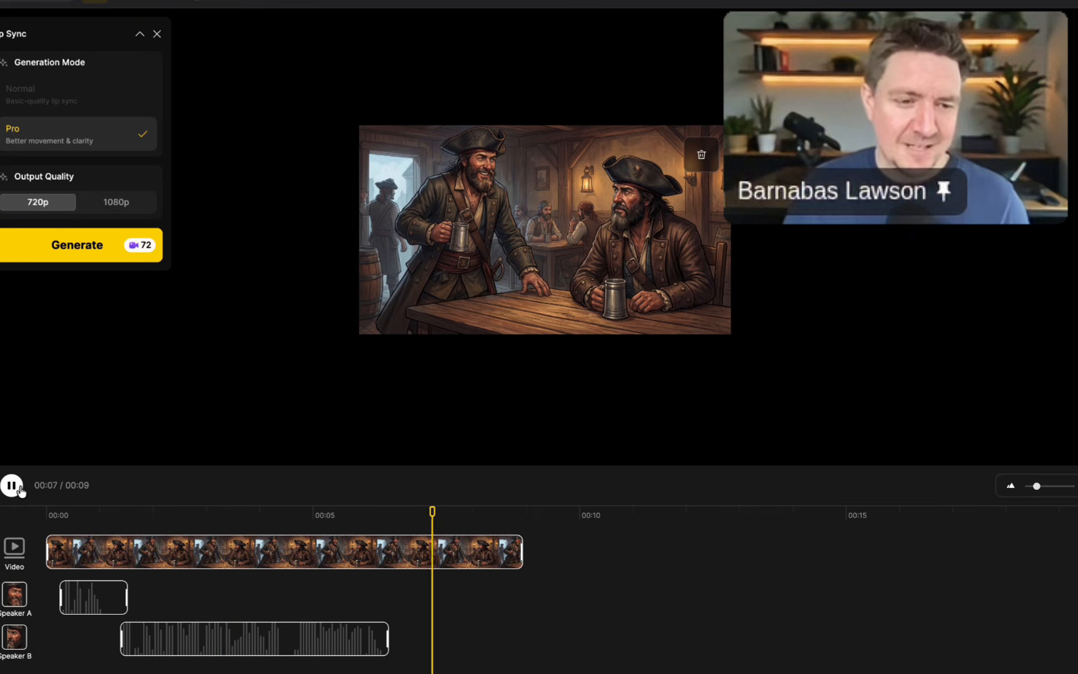
click(16, 488)
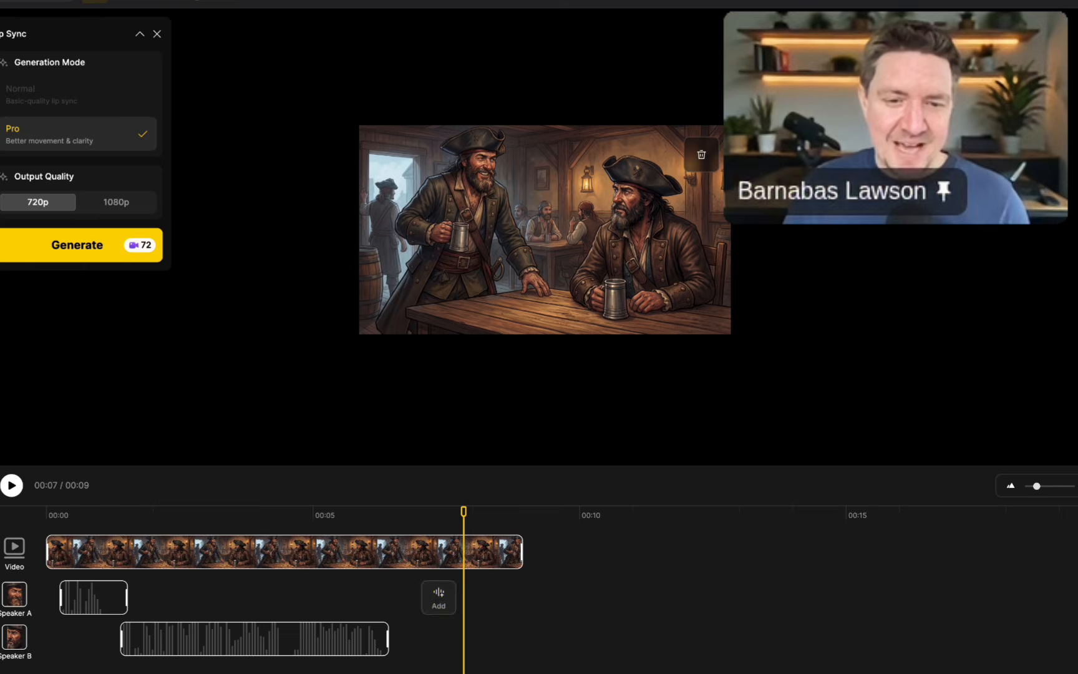
Add a second Speaker A line, "I know what will help you, lets sing a sea shanty Matty!", in the Johnny Kid voice.
click(436, 586)
scroll(410, 310, down, 5)
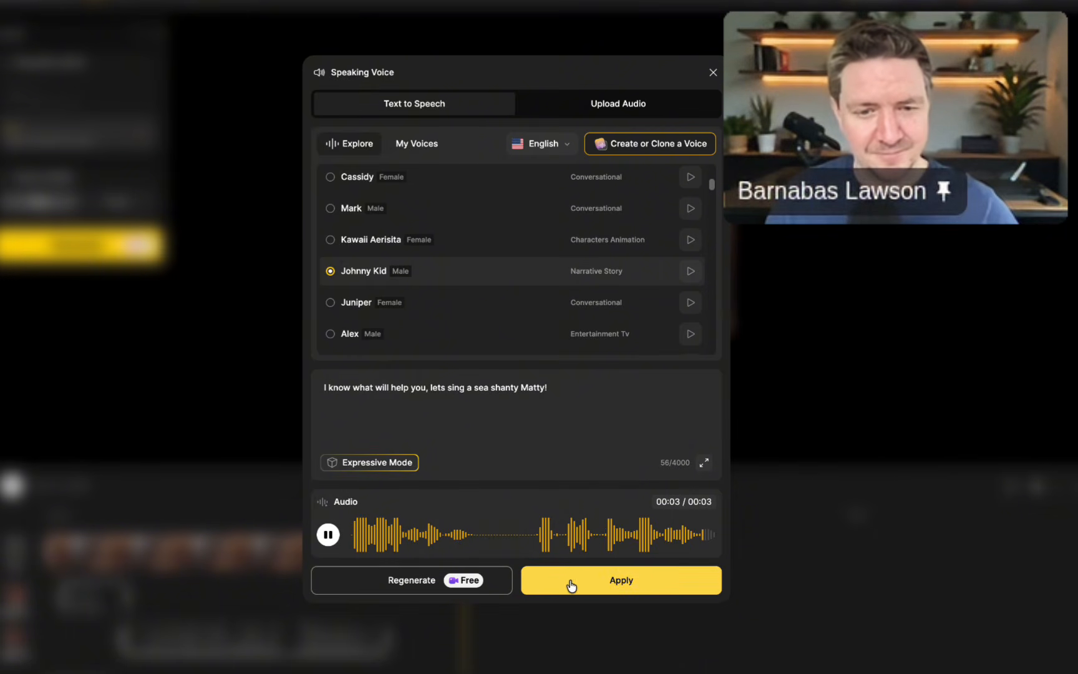
click(552, 387)
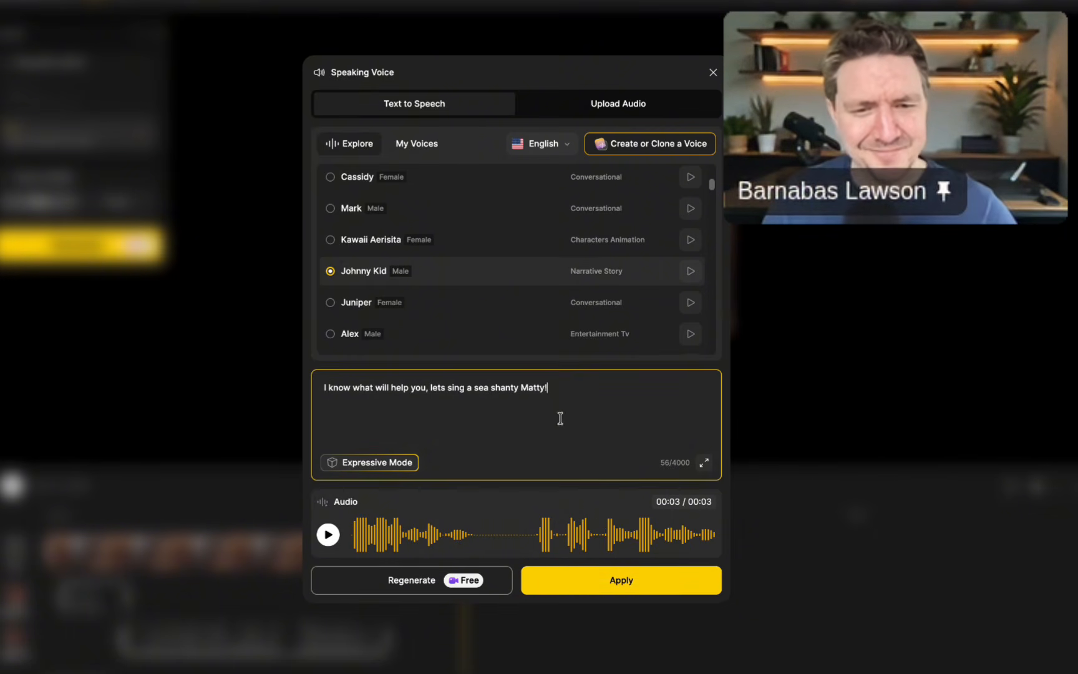
key(BackSpace)
key(BackSpace)
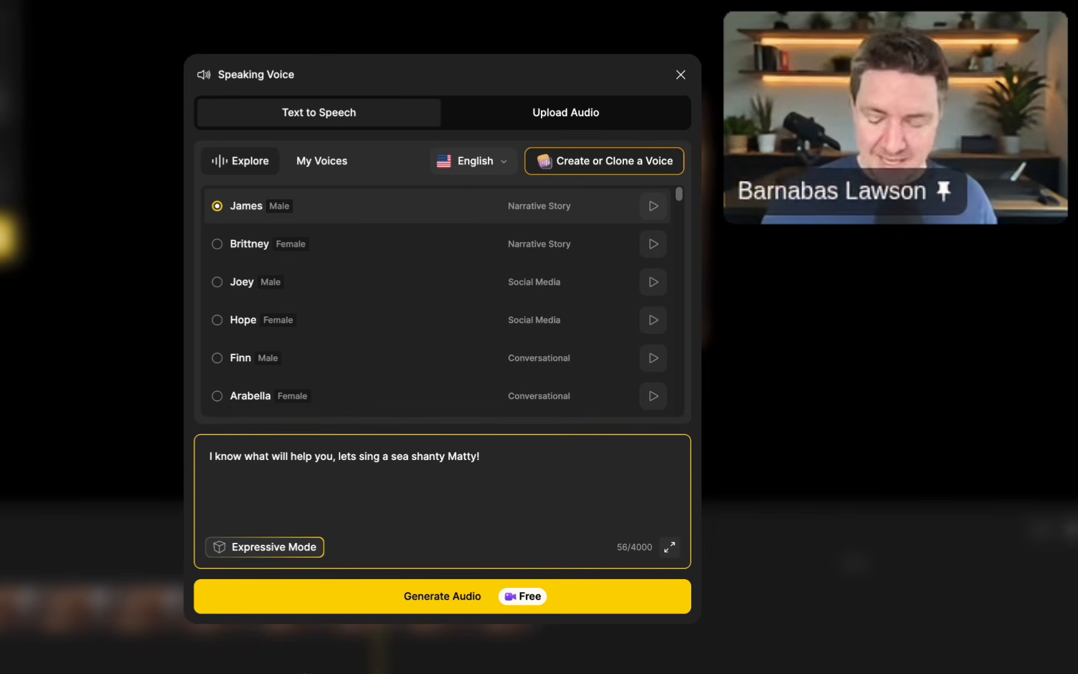
Prefix the sea shanty line with [Joyfully] [Energetically], generate its audio in the James voice and apply it.
click(211, 456)
text([Joyfully] [Energetically)
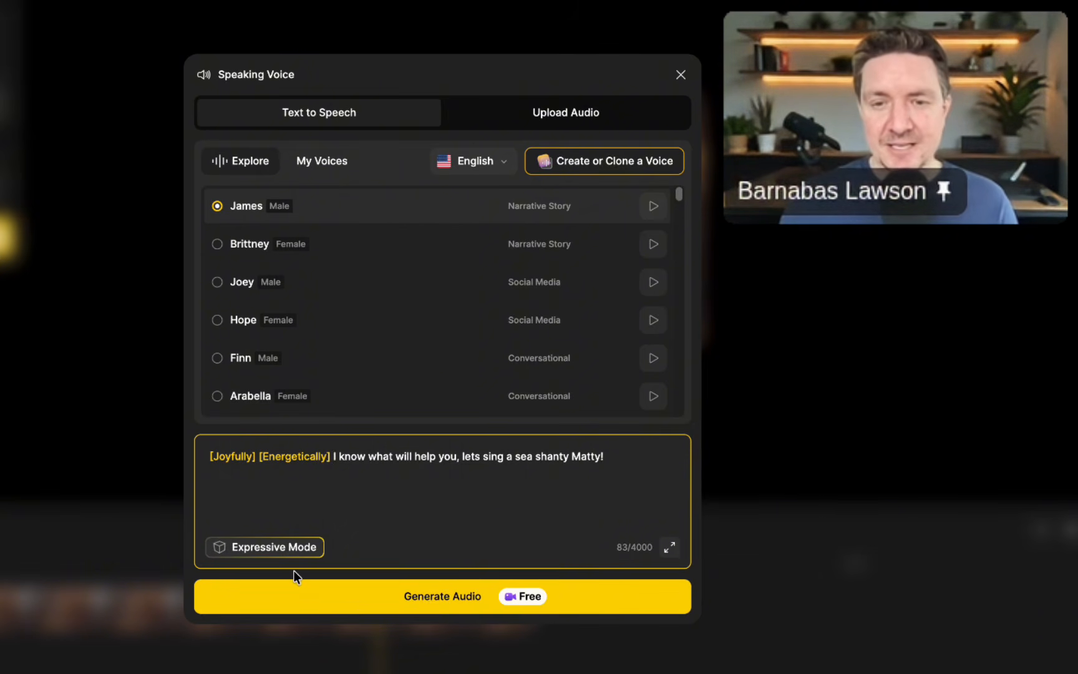
click(435, 598)
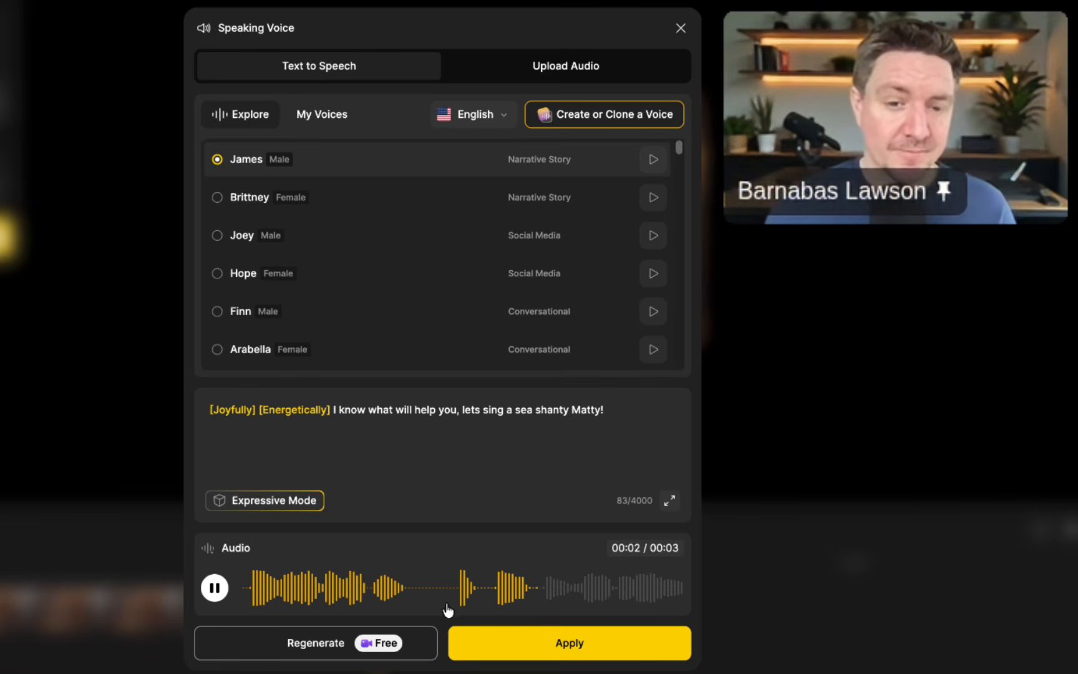
click(572, 643)
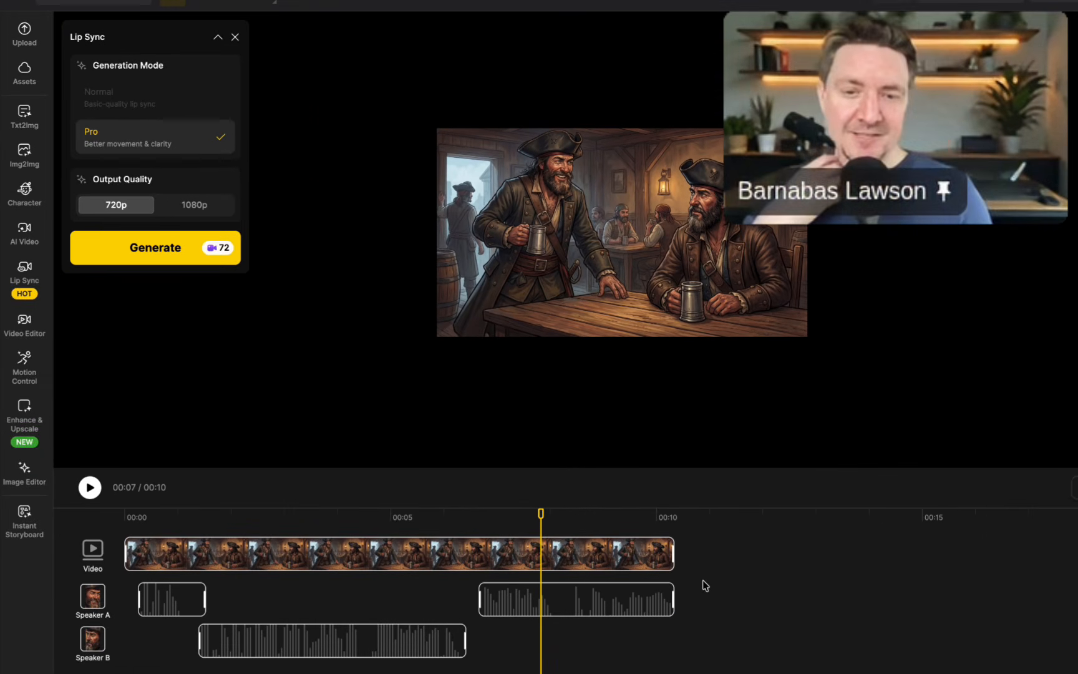
Preview the full dialogue, set the output quality to 1080p and generate the lip sync video.
click(90, 489)
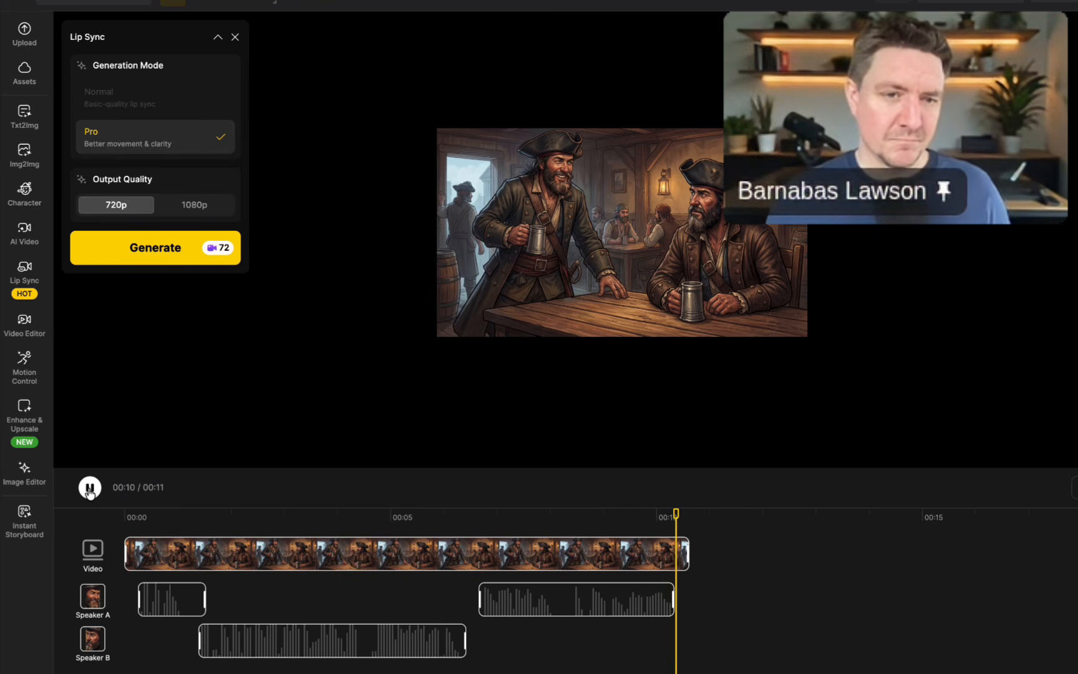
click(208, 204)
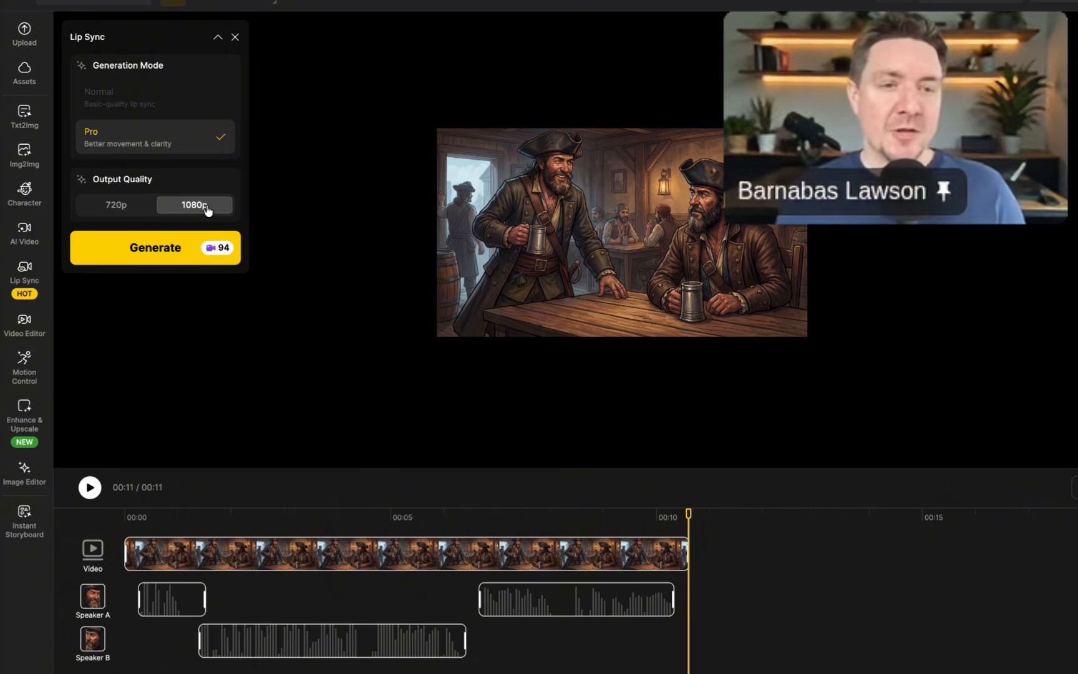
click(159, 256)
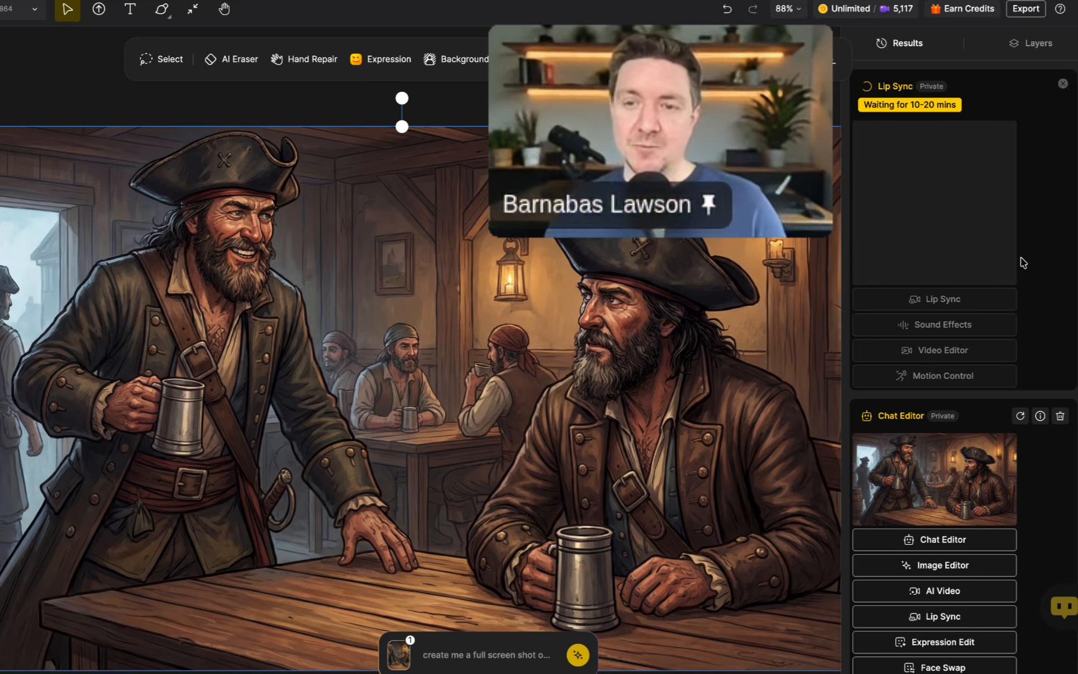
Browse the results list for the generated sea shanty video, view it enlarged and close the preview.
scroll(1016, 288, down, 1)
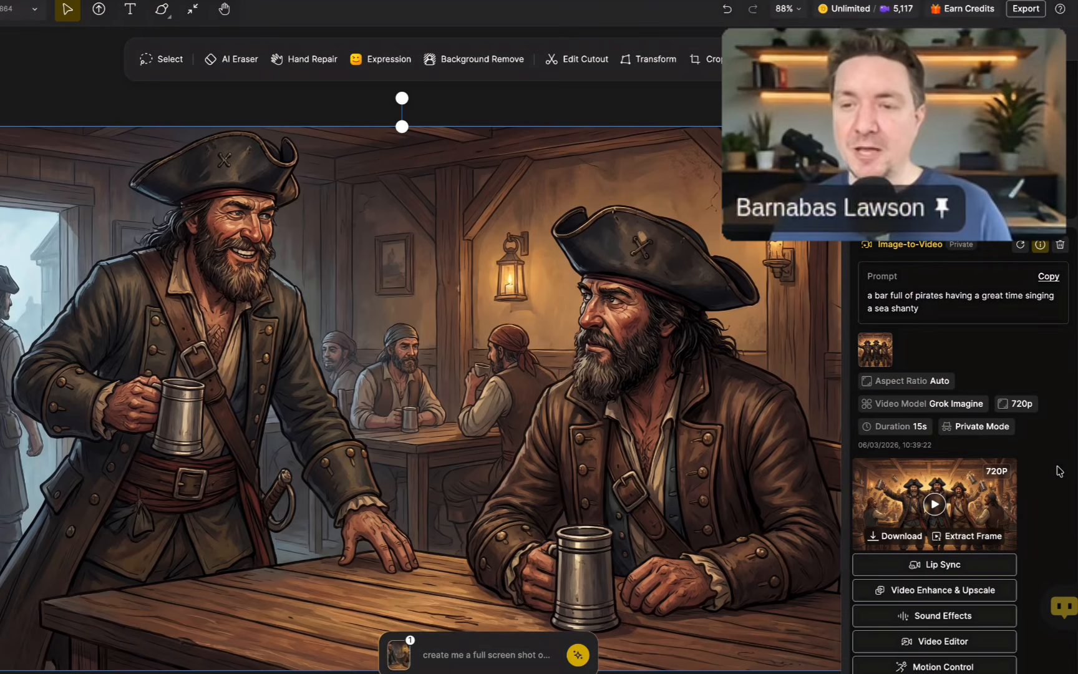
scroll(1058, 471, down, 2)
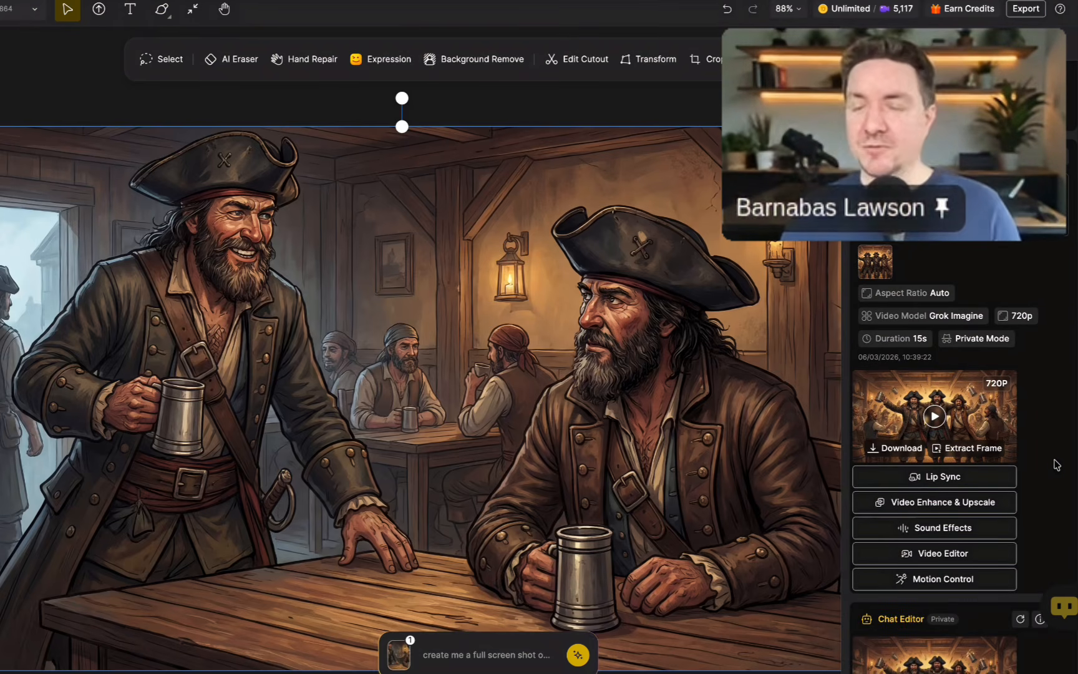
scroll(1054, 463, down, 3)
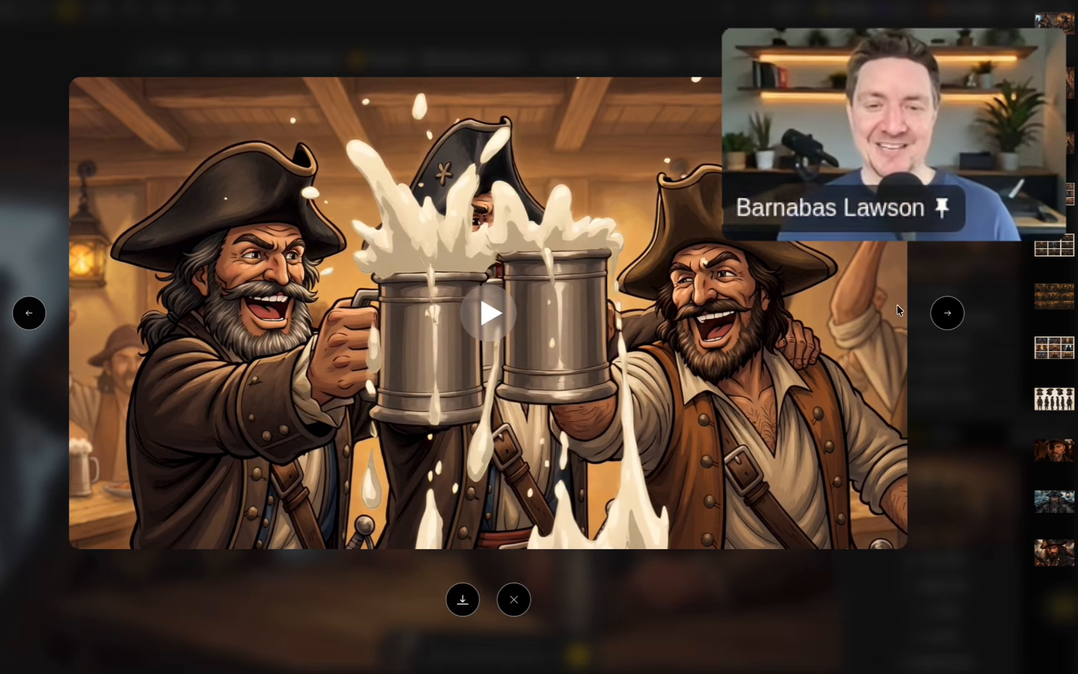
click(586, 621)
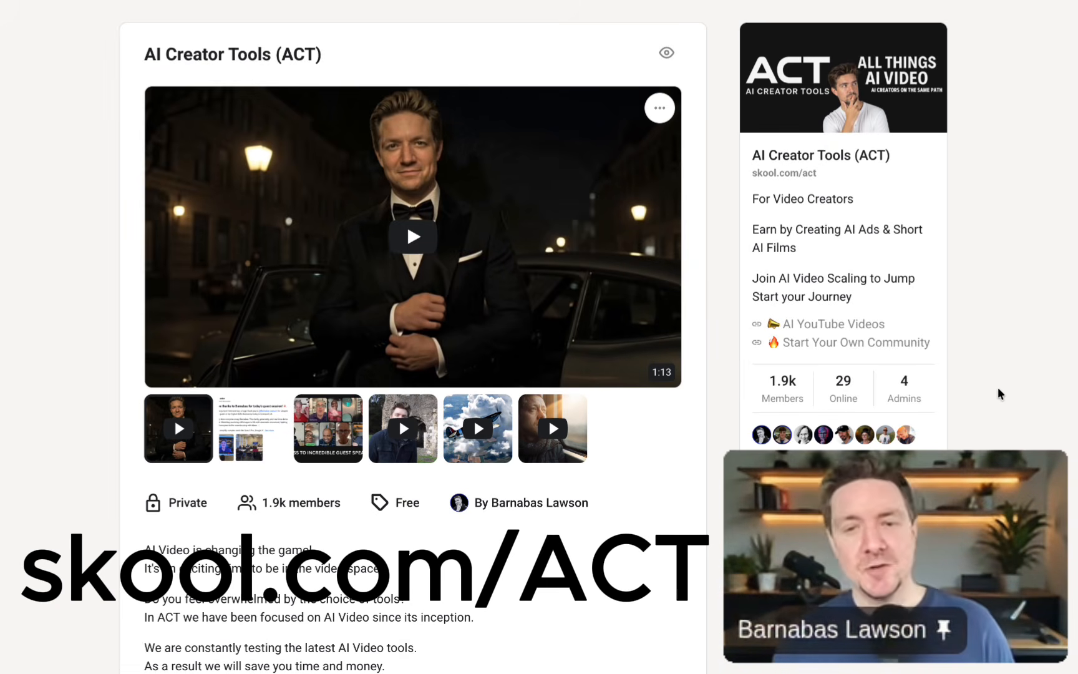
Switch to the AI Creator Tools (ACT) community on Skool, look over its about page and open the Classroom.
scroll(722, 351, down, 1)
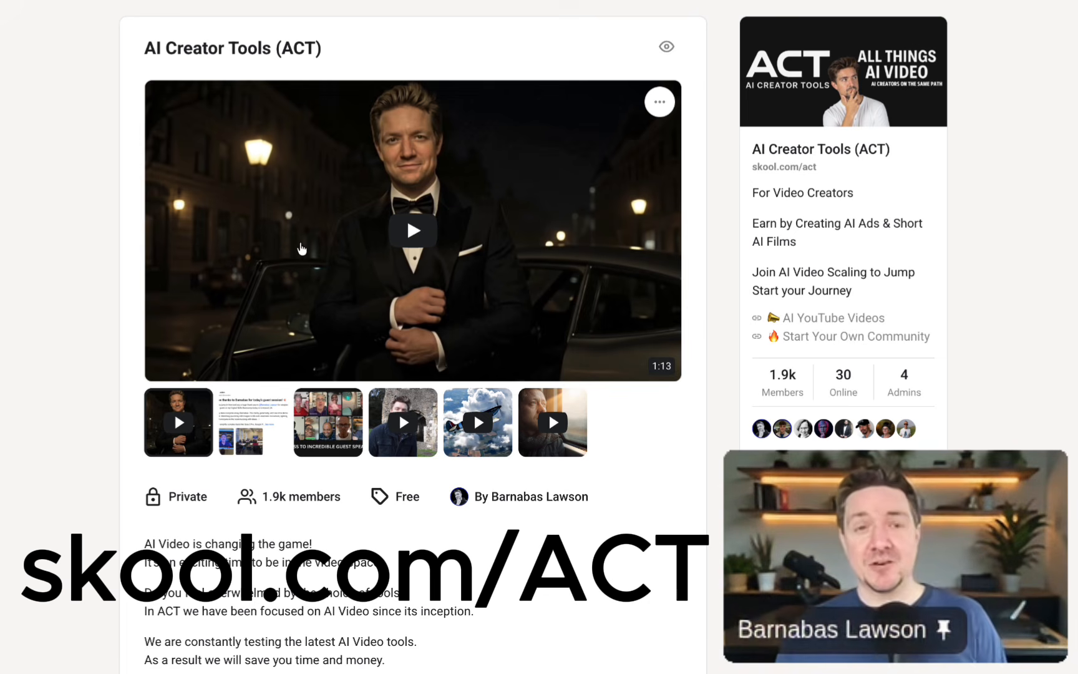
click(231, 1)
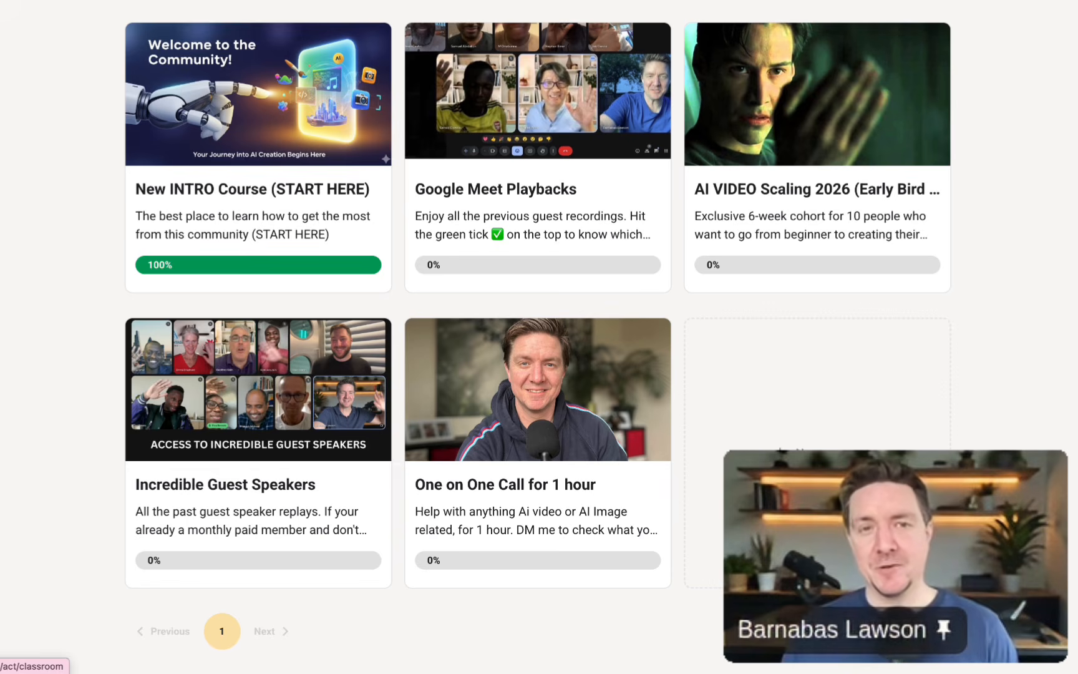
Open the community's main discussion feed, browse its pinned and recent posts, and return to the community's about page.
click(150, 1)
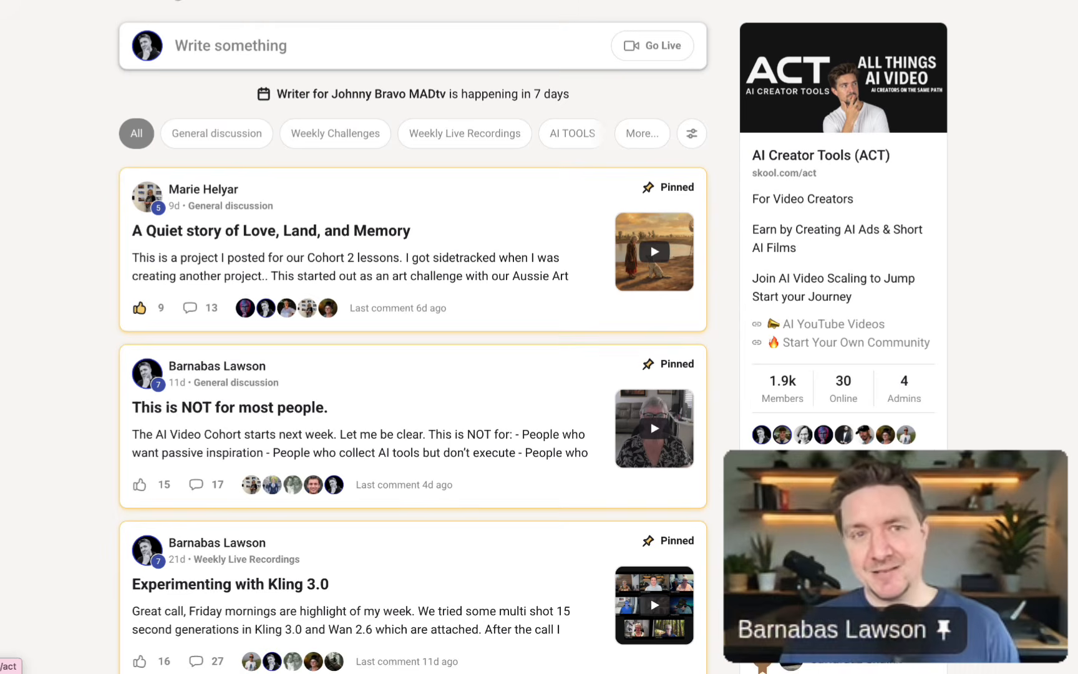
scroll(454, 403, down, 1)
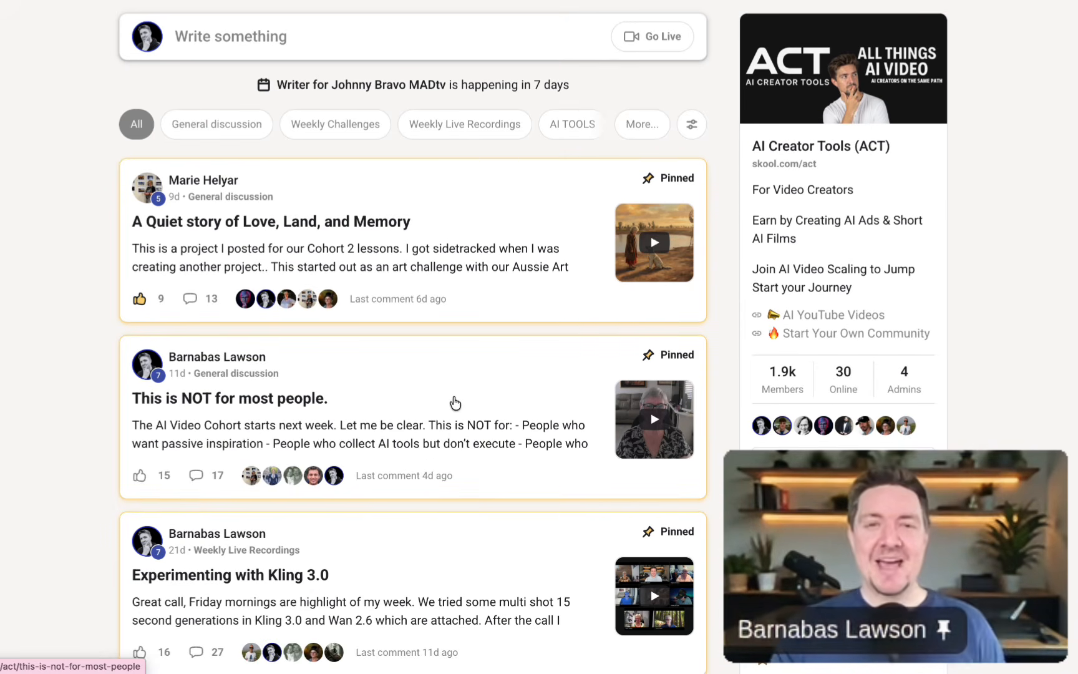
scroll(429, 357, down, 3)
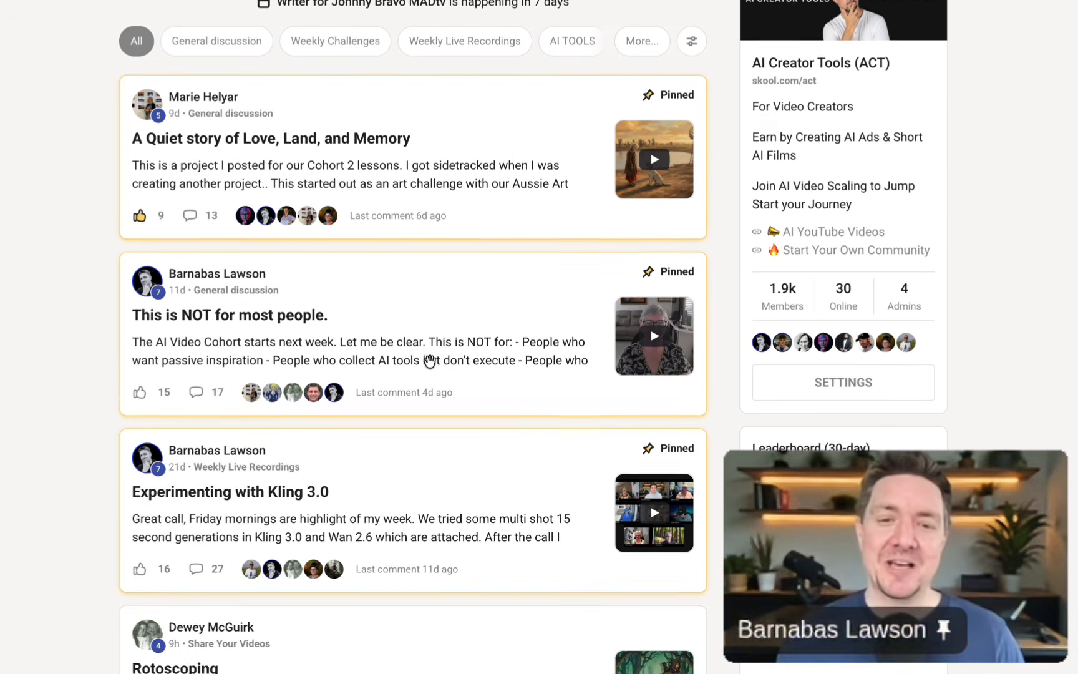
scroll(429, 360, down, 7)
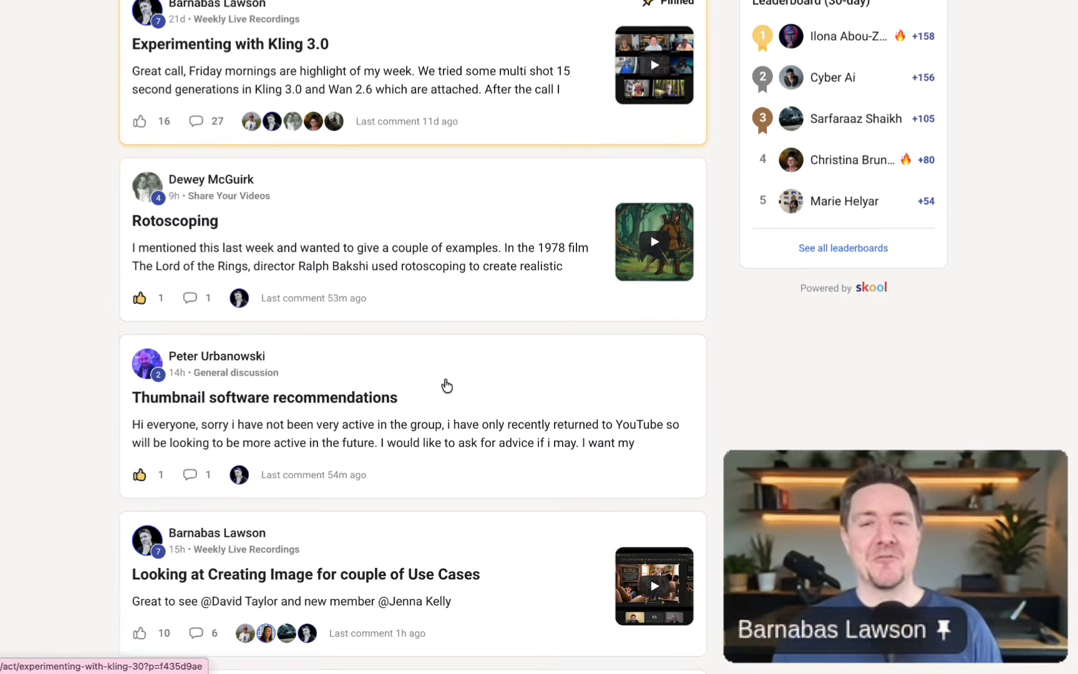
scroll(443, 384, up, 6)
scroll(447, 387, up, 5)
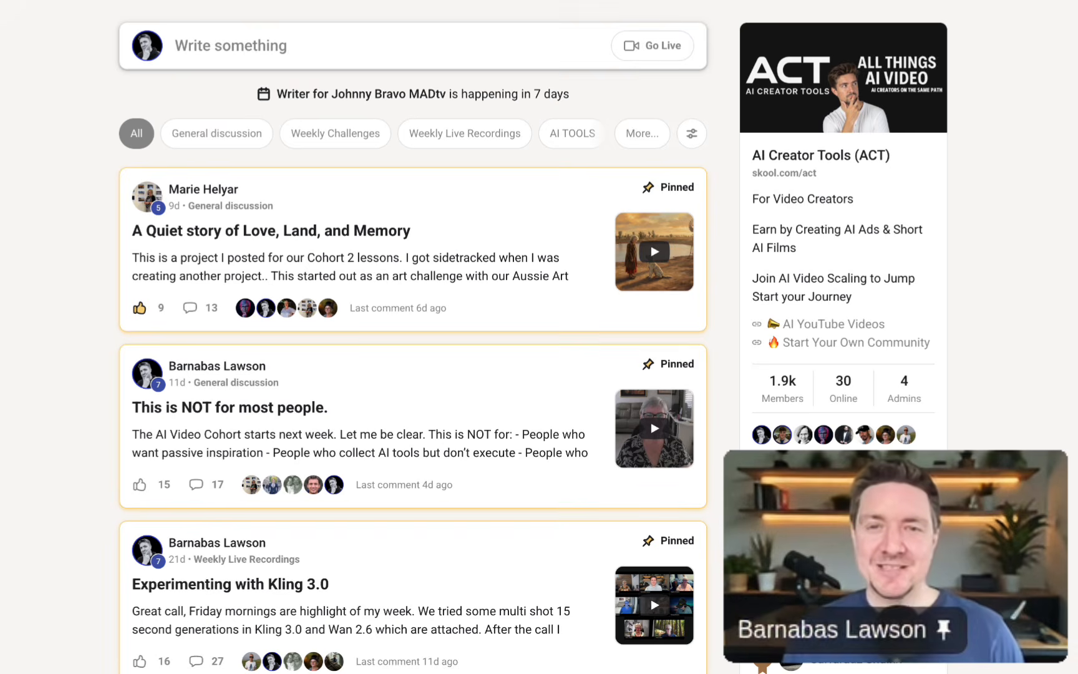
click(603, 1)
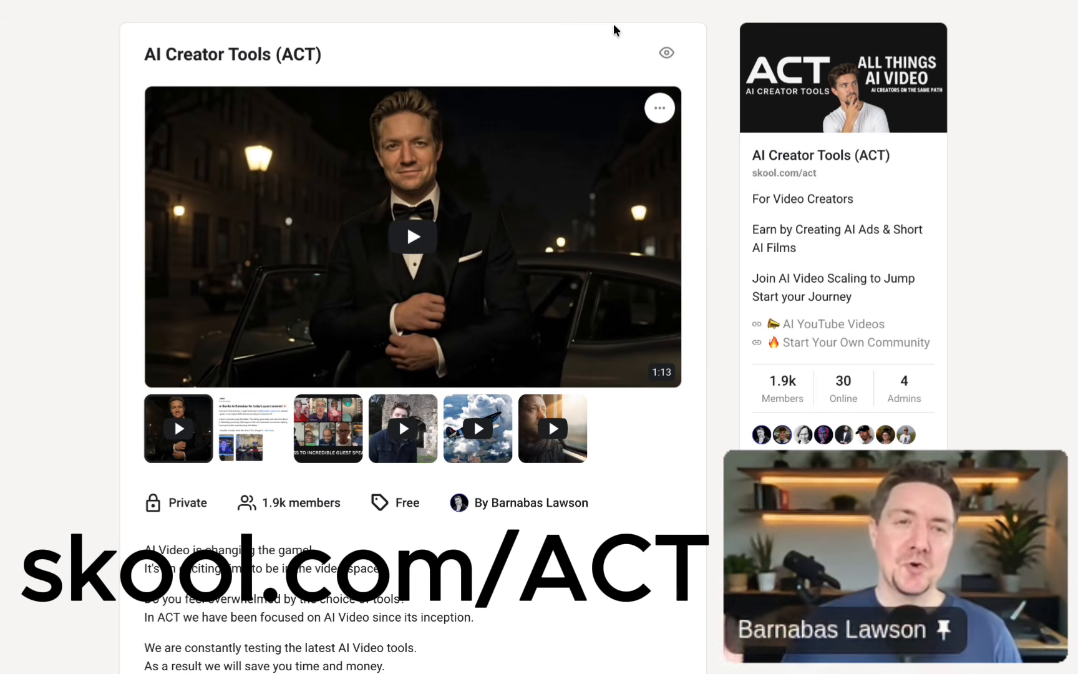